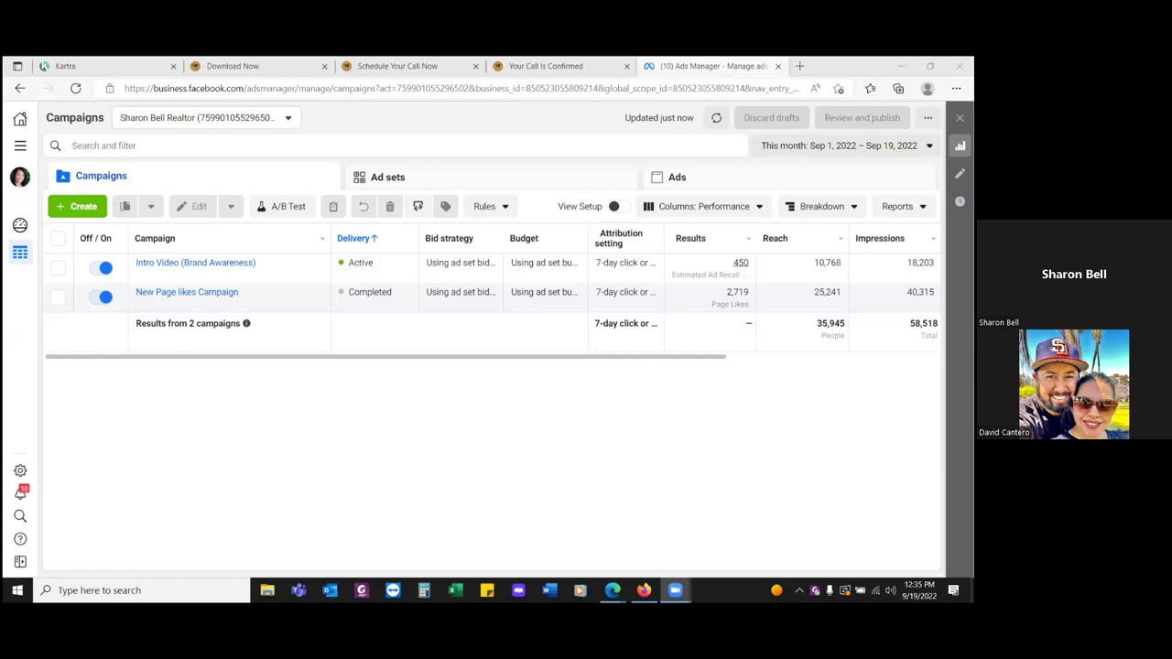
- Open the Audiences page from the business tools and check which ad account is selected
{"action": "left_click", "coordinate": [20, 148]}
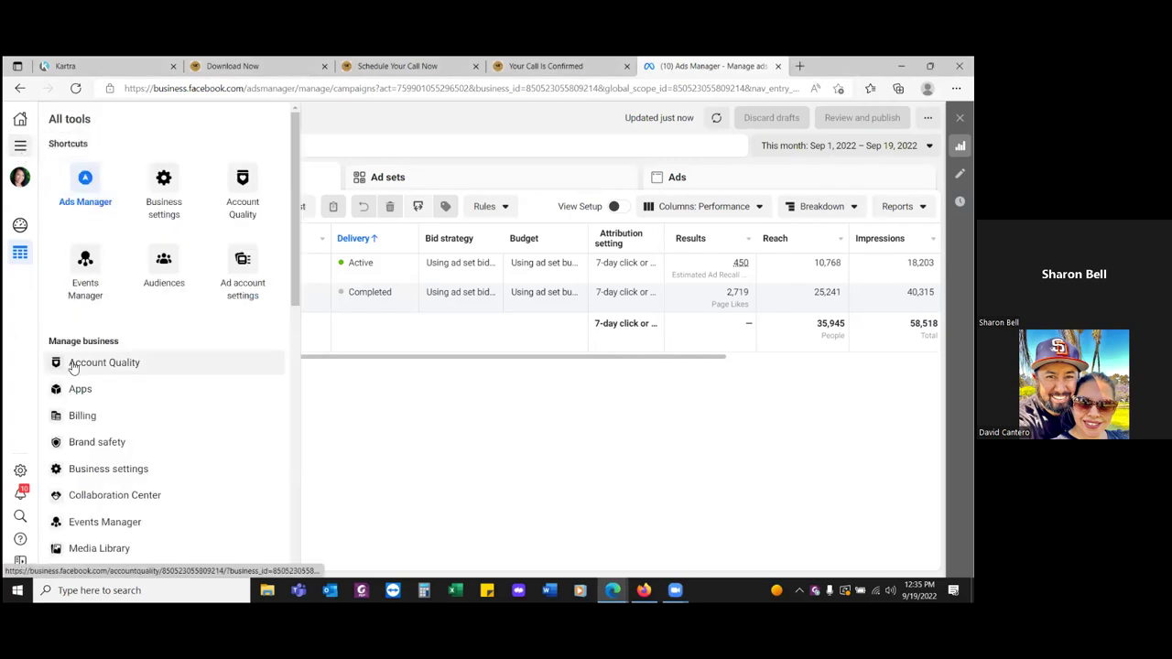
{"action": "left_click", "coordinate": [163, 263]}
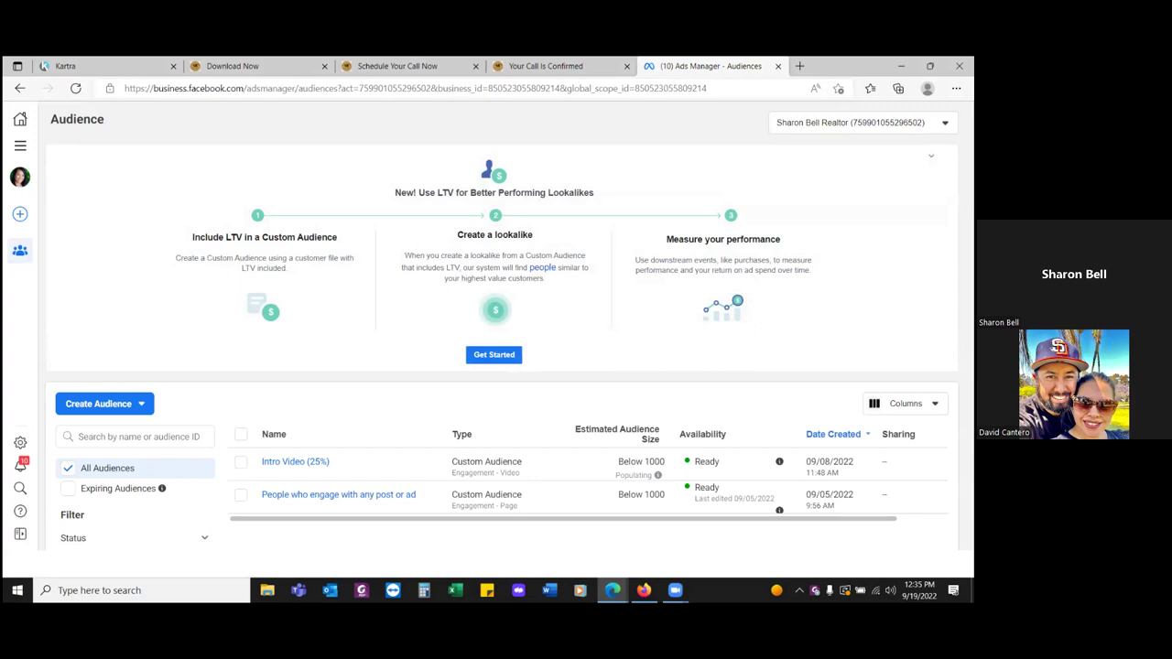
{"action": "left_click", "coordinate": [945, 121]}
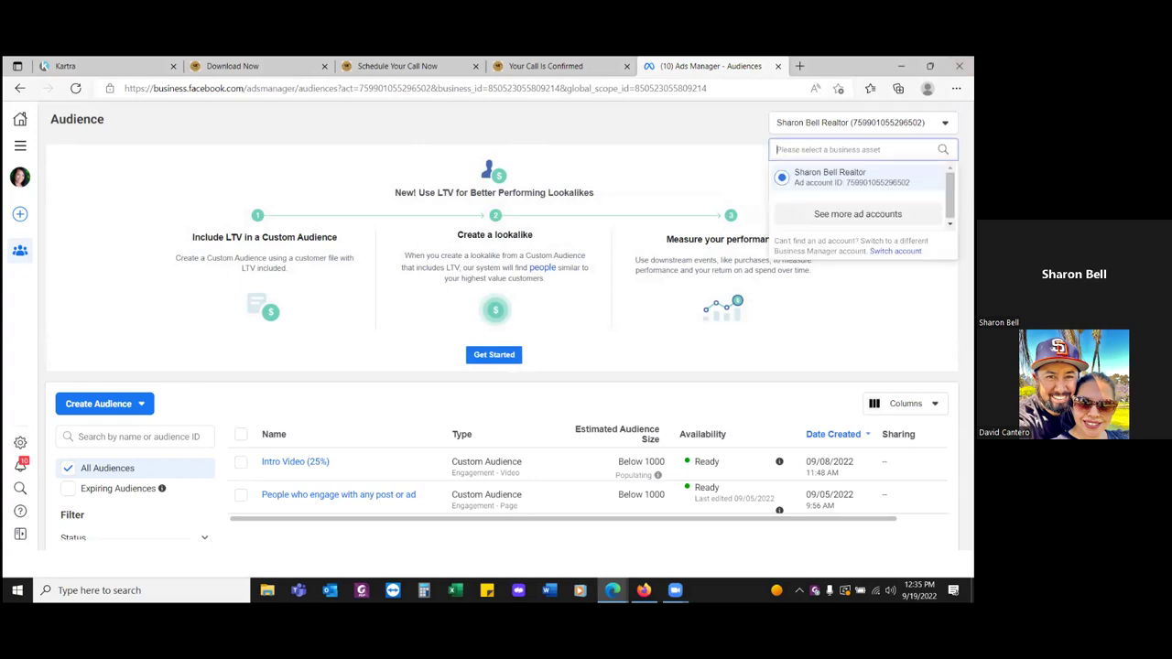
{"action": "left_click", "coordinate": [726, 135]}
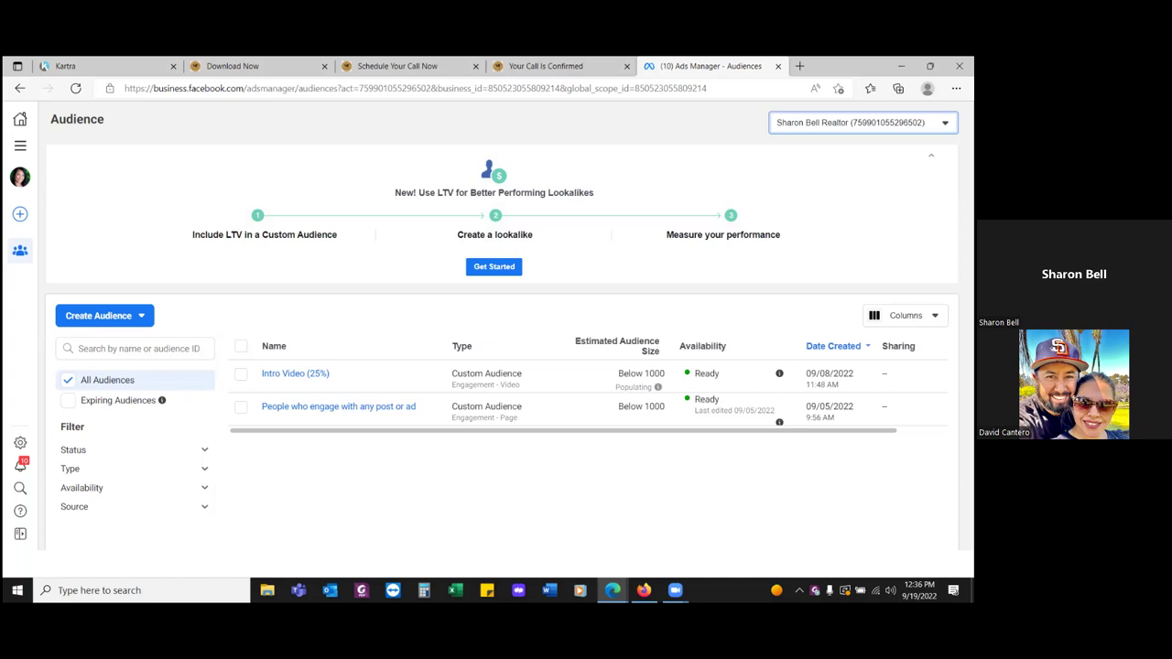
- Start creating a Custom Audience with Website as its source
{"action": "left_click", "coordinate": [100, 315]}
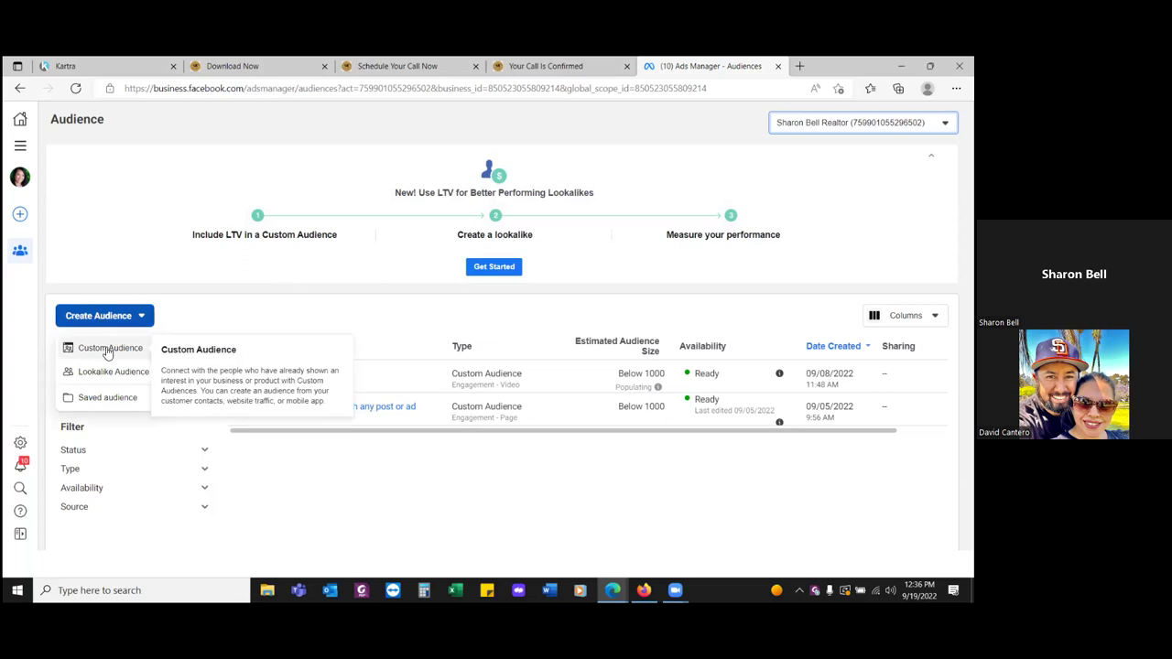
{"action": "left_click", "coordinate": [108, 352]}
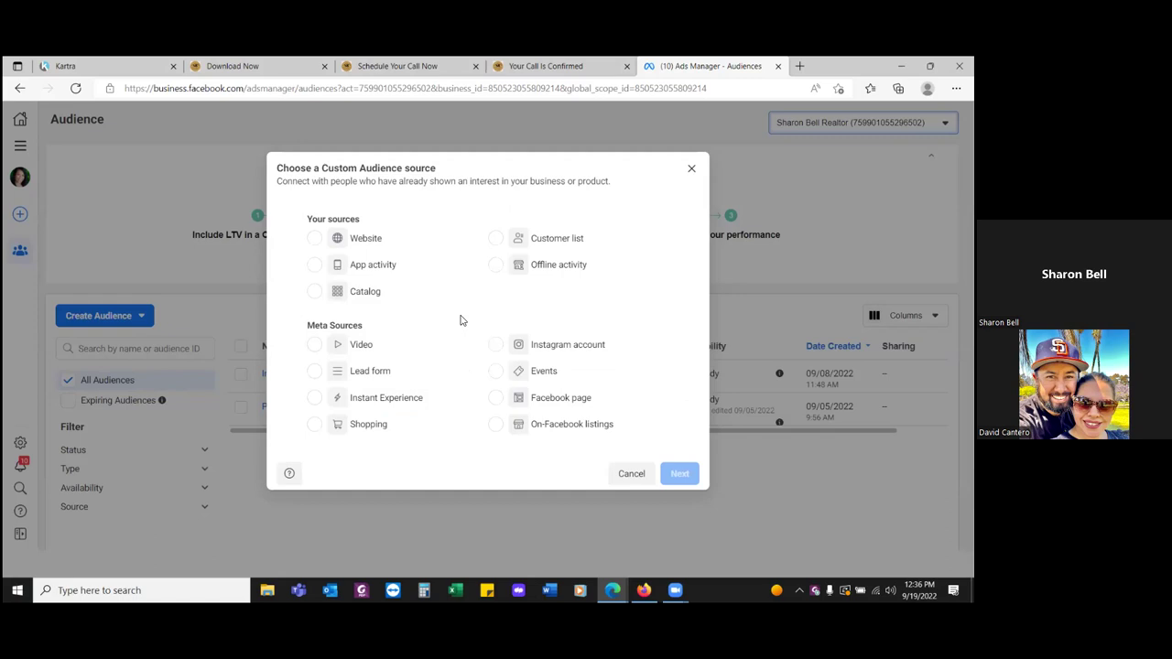
{"action": "left_click", "coordinate": [314, 238]}
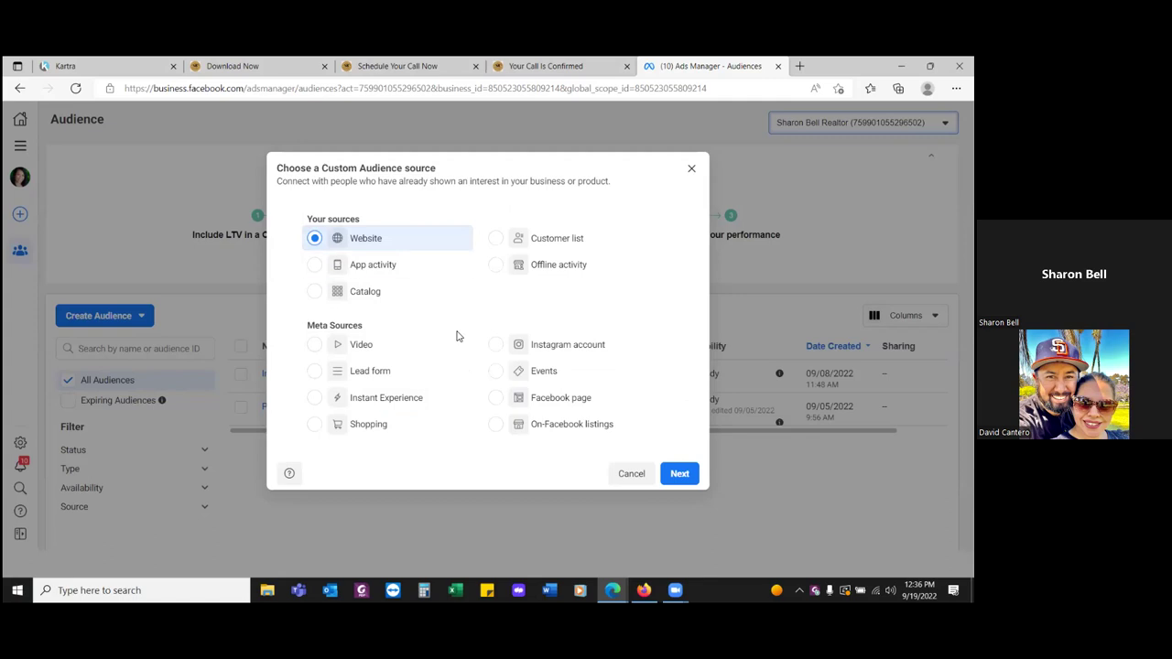
{"action": "left_click", "coordinate": [679, 474]}
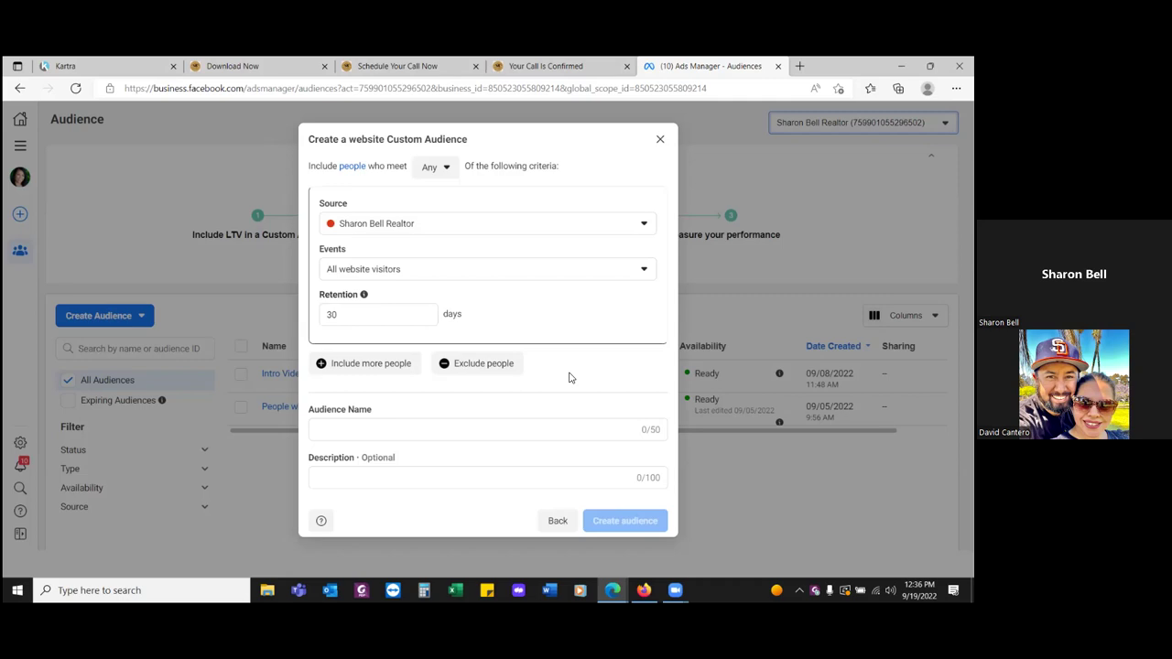
- Switch to Kartra and open the Buyer Guide Opt-in page for editing
{"action": "left_click", "coordinate": [69, 66]}
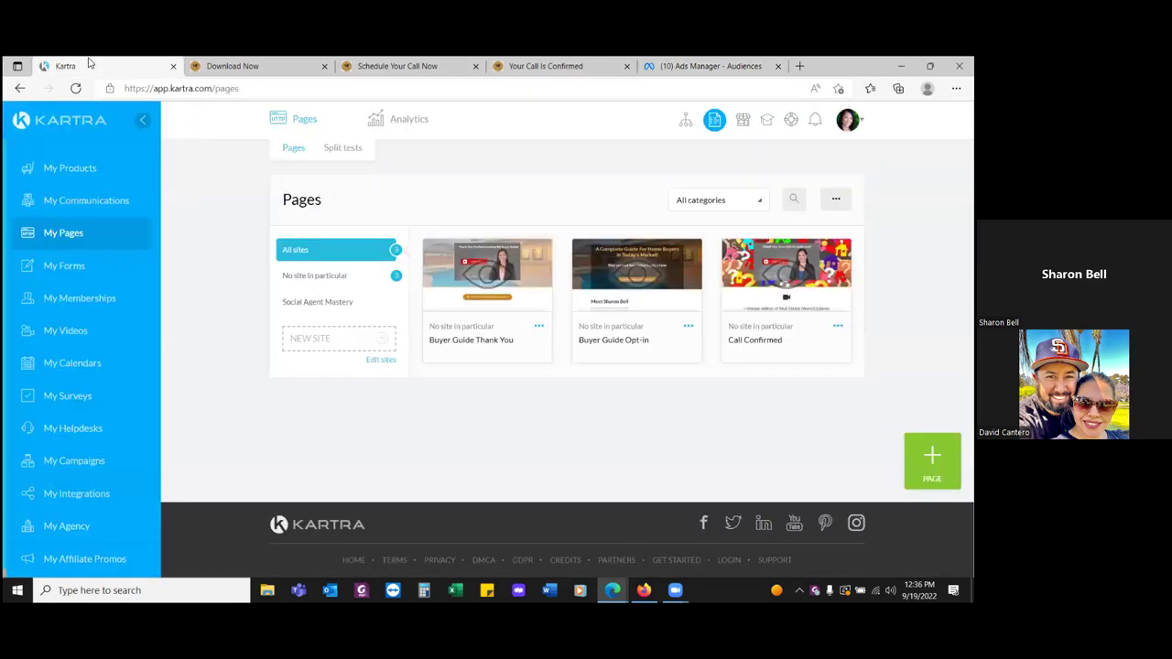
{"action": "left_click", "coordinate": [689, 328]}
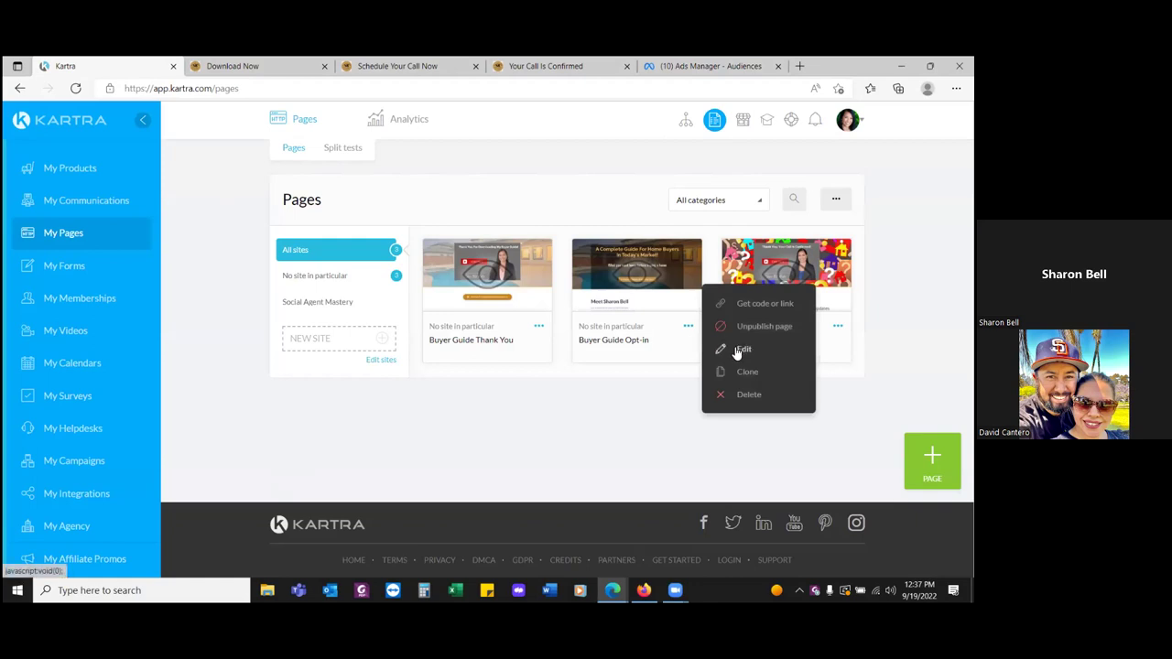
{"action": "left_click", "coordinate": [741, 351]}
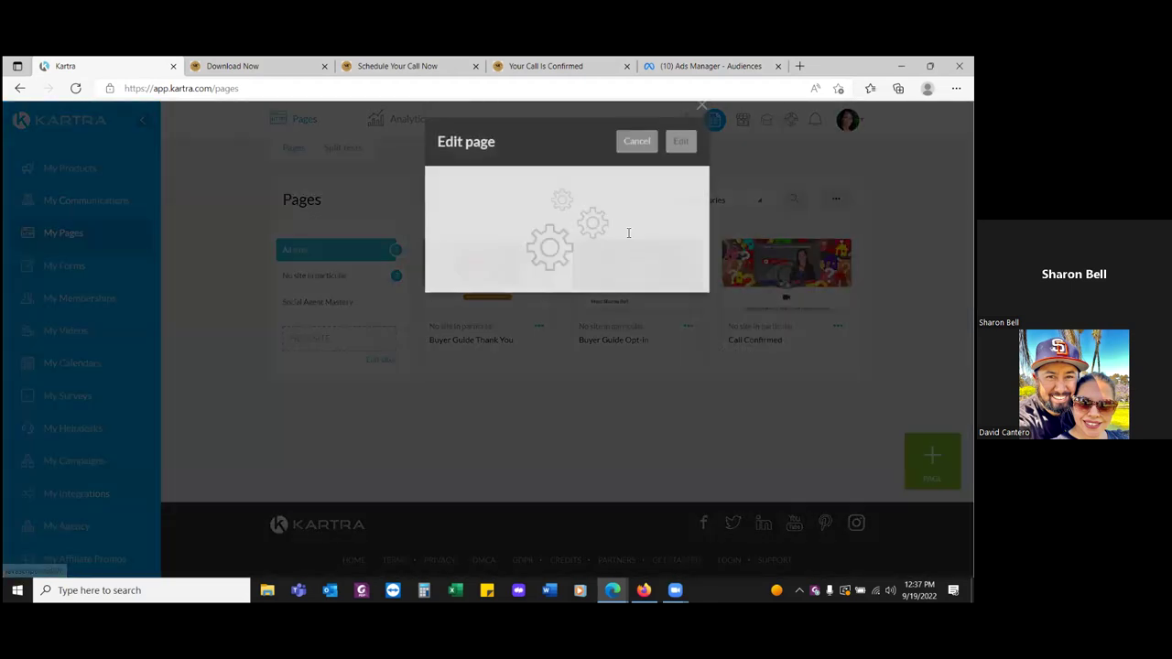
{"action": "left_click", "coordinate": [682, 152]}
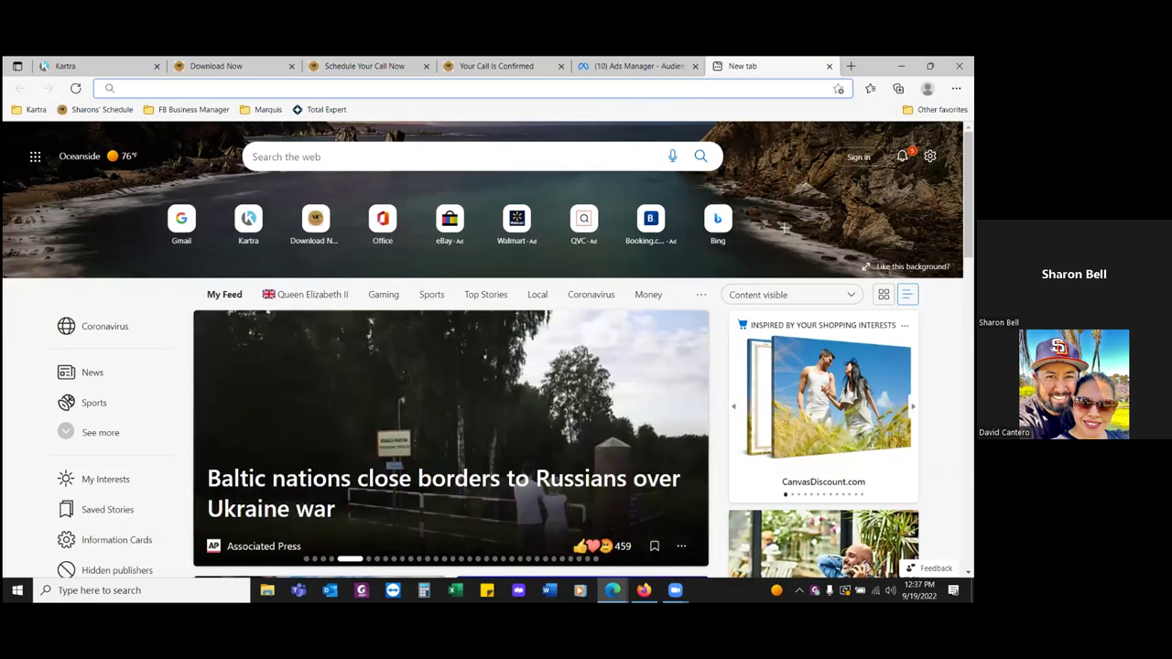
- Copy the pixel's base code from Events Manager in a new browser tab, choosing the Meta Pixel connection and manual code installation
{"action": "left_click", "coordinate": [165, 111]}
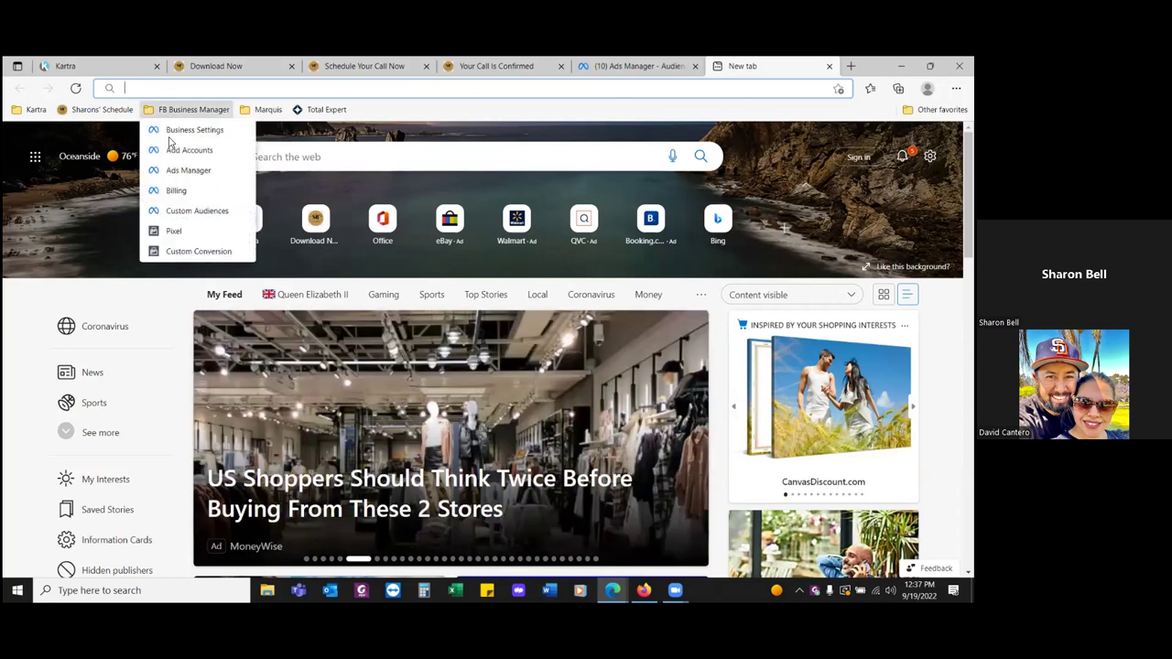
{"action": "left_click", "coordinate": [174, 233]}
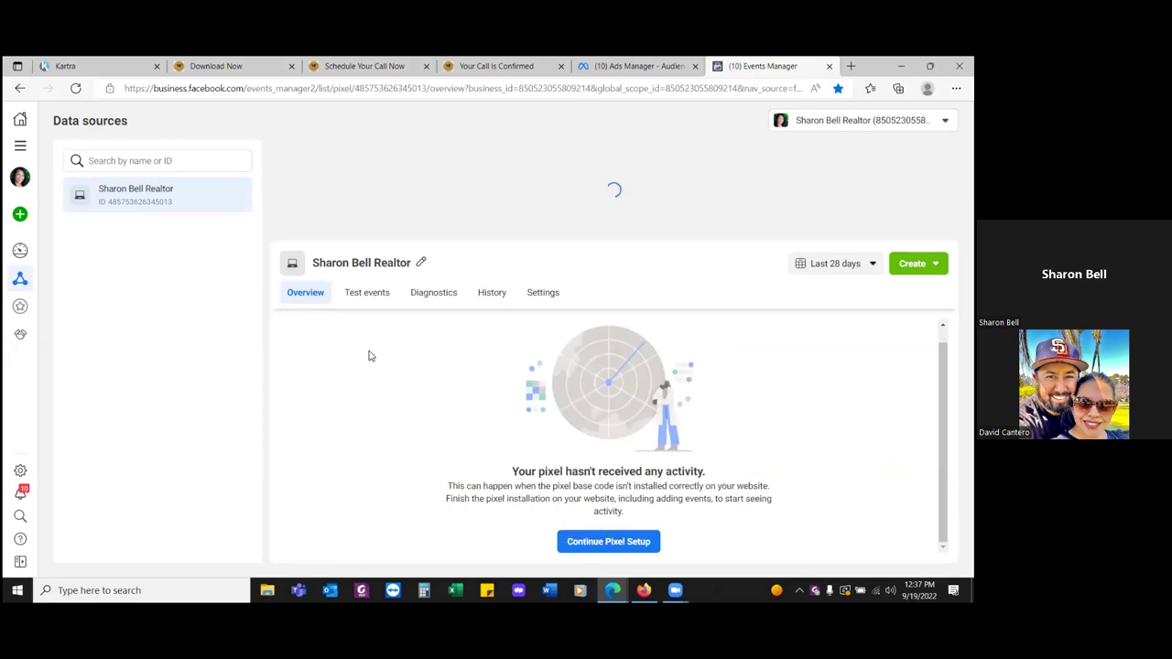
{"action": "left_click", "coordinate": [617, 544]}
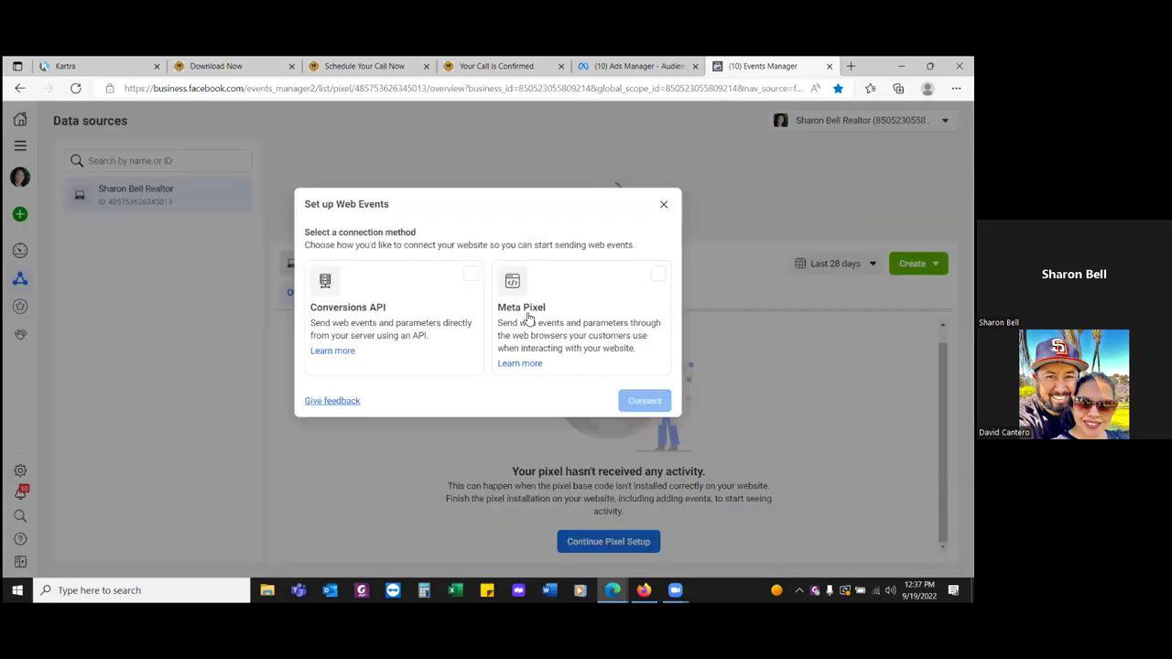
{"action": "left_click", "coordinate": [619, 284]}
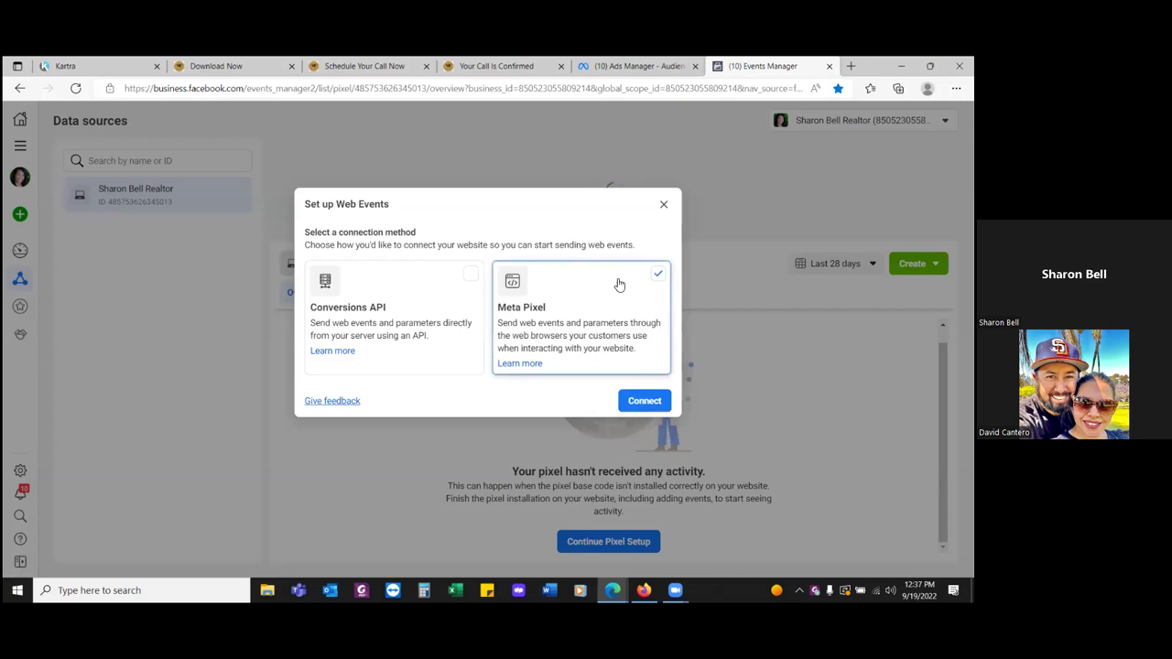
{"action": "left_click", "coordinate": [644, 401]}
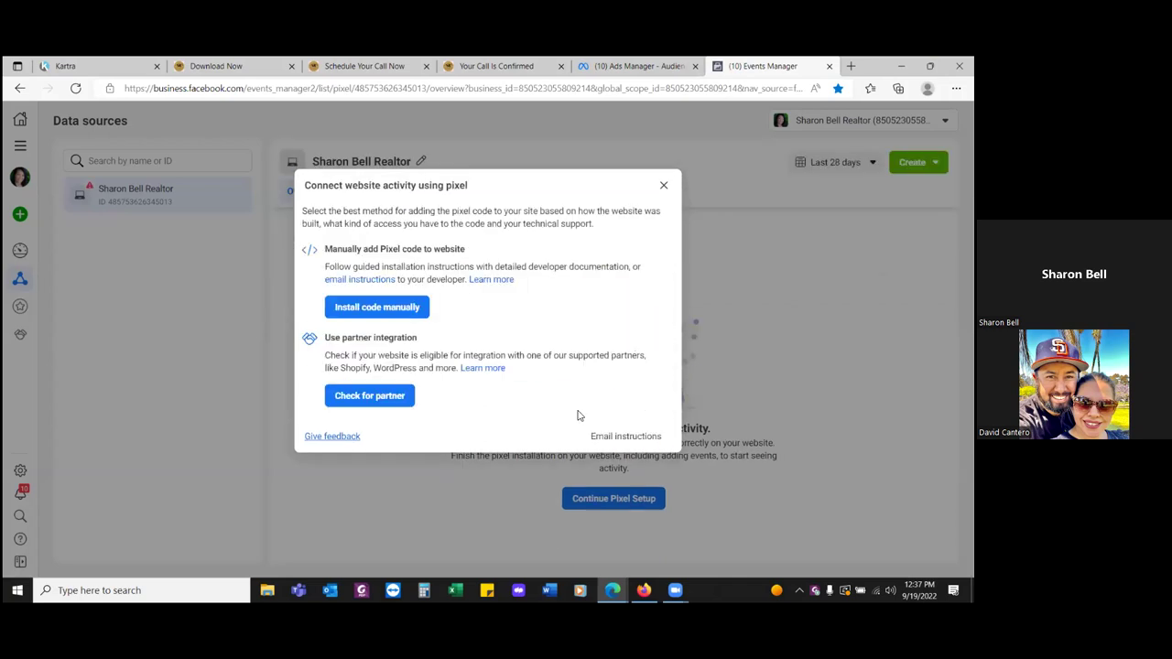
{"action": "left_click", "coordinate": [398, 309]}
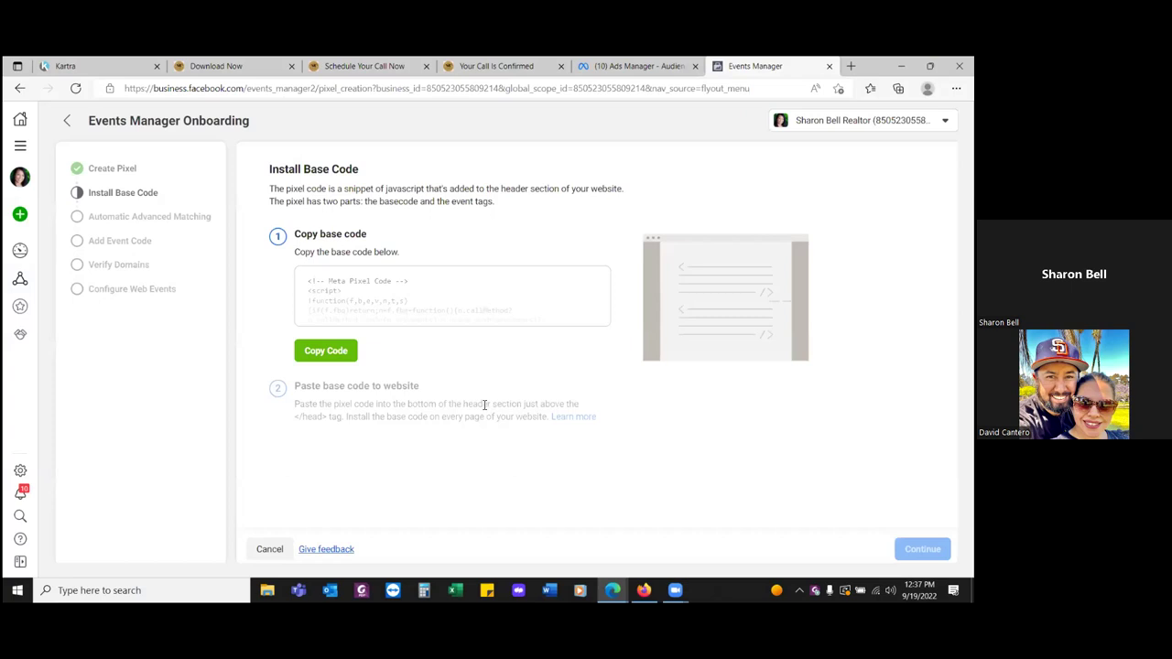
{"action": "left_click", "coordinate": [350, 349]}
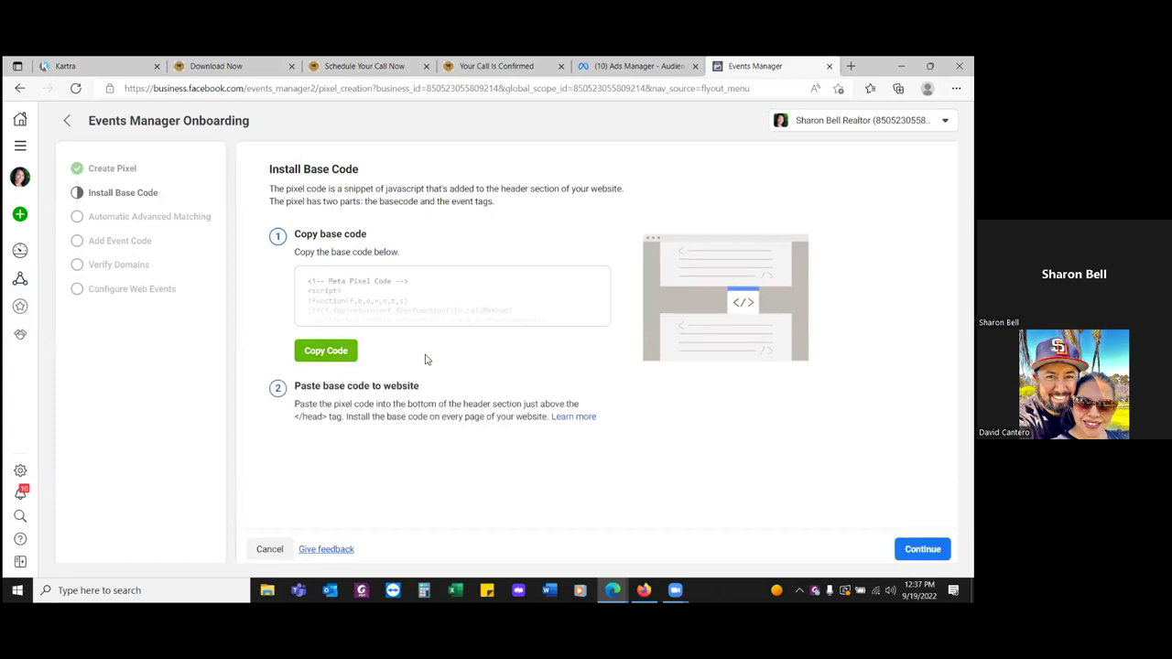
- Proceed through the advanced matching, event code, domain verification and web events stages of the pixel onboarding to the pixel overview
{"action": "left_click", "coordinate": [922, 548]}
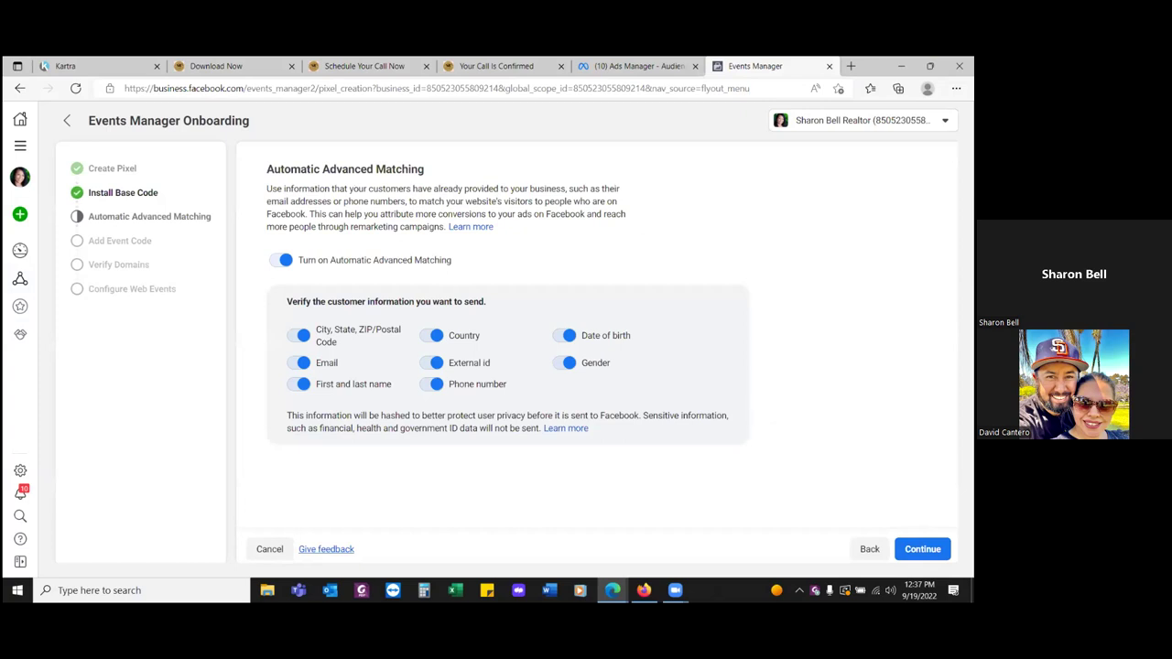
{"action": "left_click", "coordinate": [922, 549]}
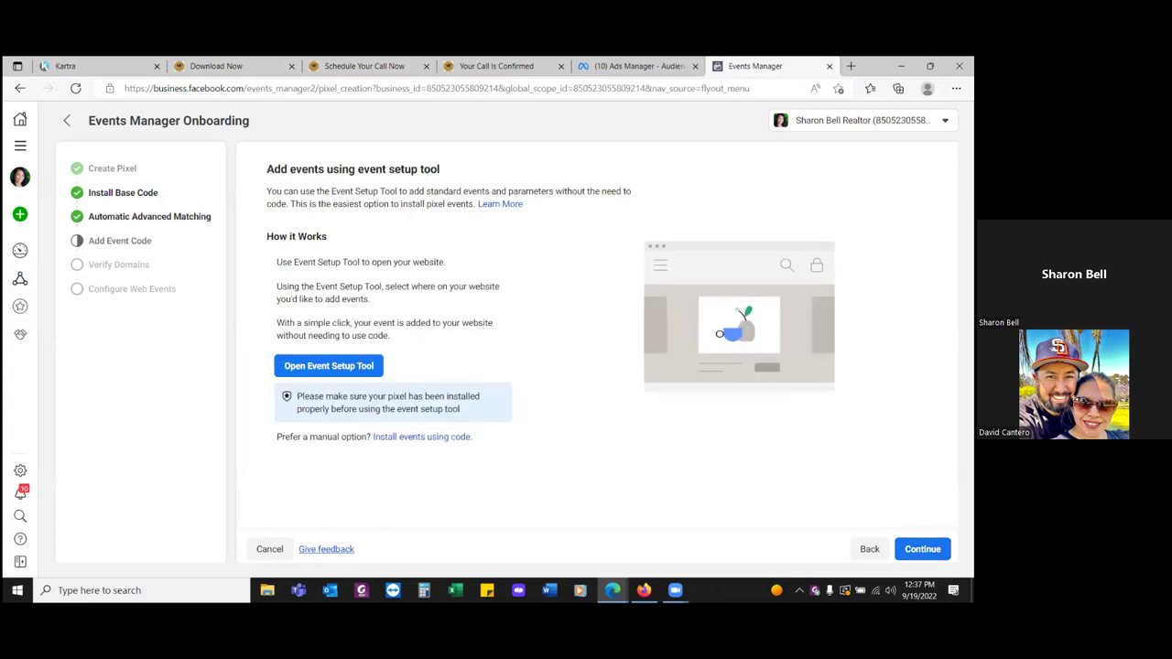
{"action": "left_click", "coordinate": [922, 548]}
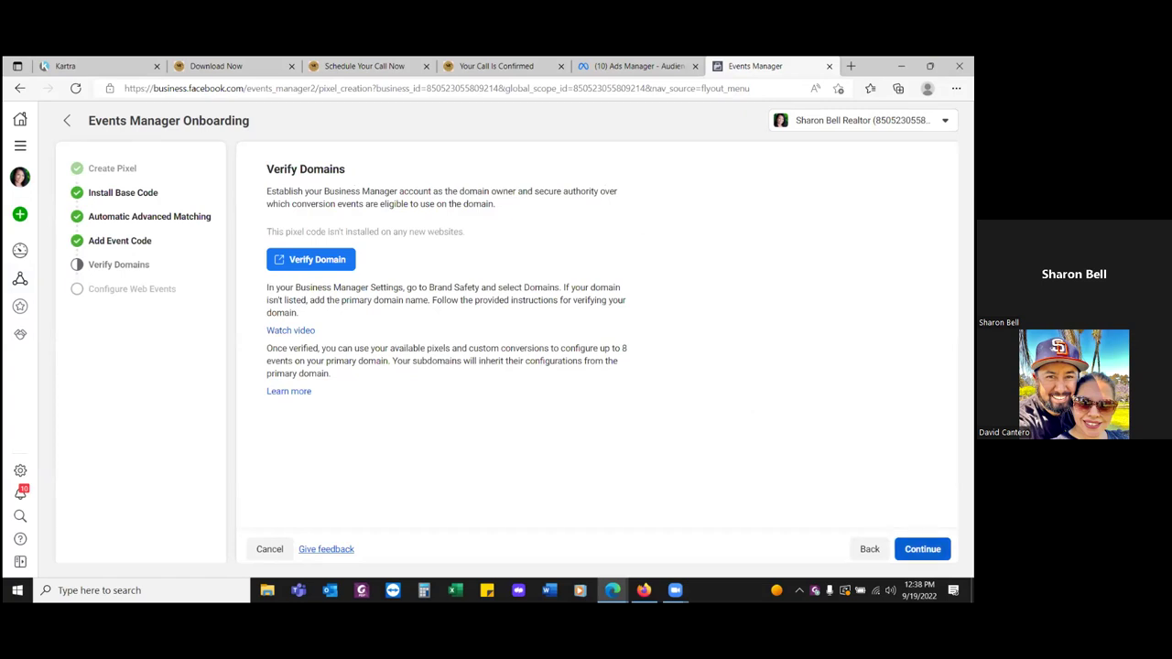
{"action": "left_click", "coordinate": [943, 549]}
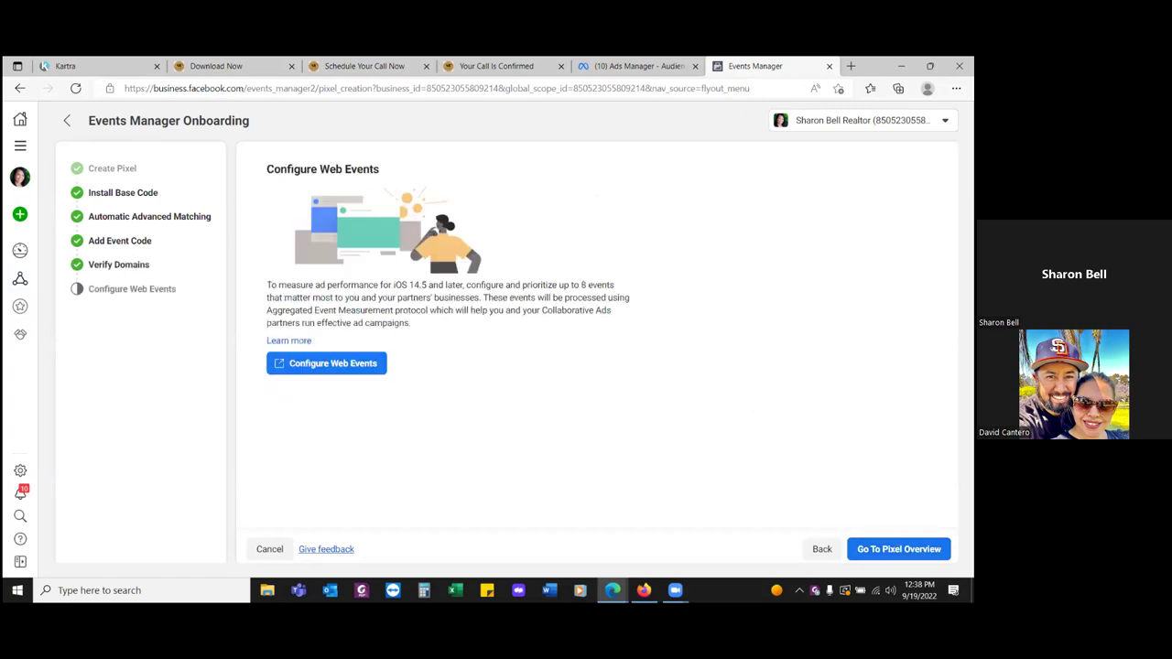
{"action": "left_click", "coordinate": [944, 549]}
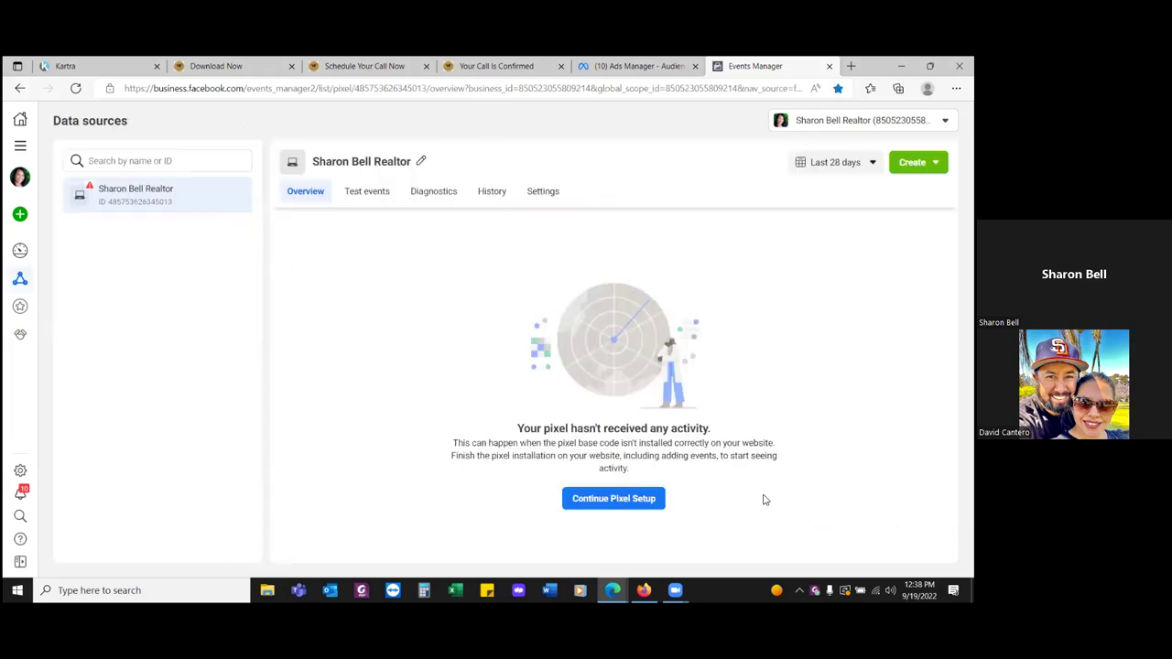
- In Kartra, embed the copied pixel code as the Buyer Guide Opt-in page's Facebook Ads tracking code, apply it and return to the dashboard
{"action": "left_click", "coordinate": [108, 70]}
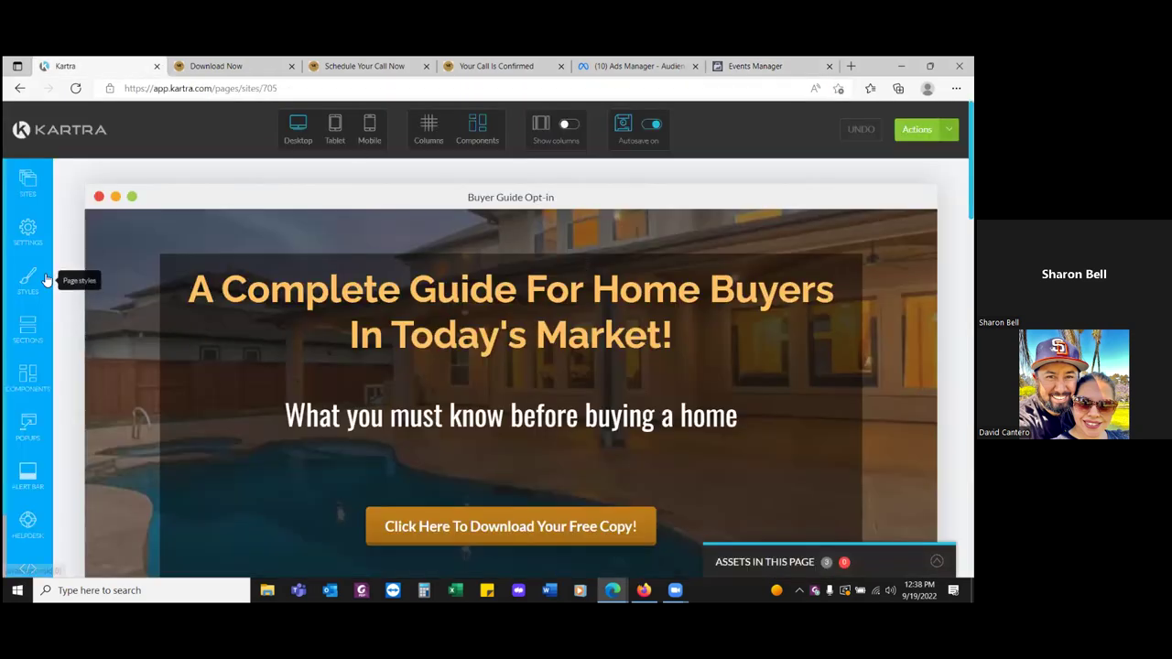
{"action": "left_click", "coordinate": [28, 231]}
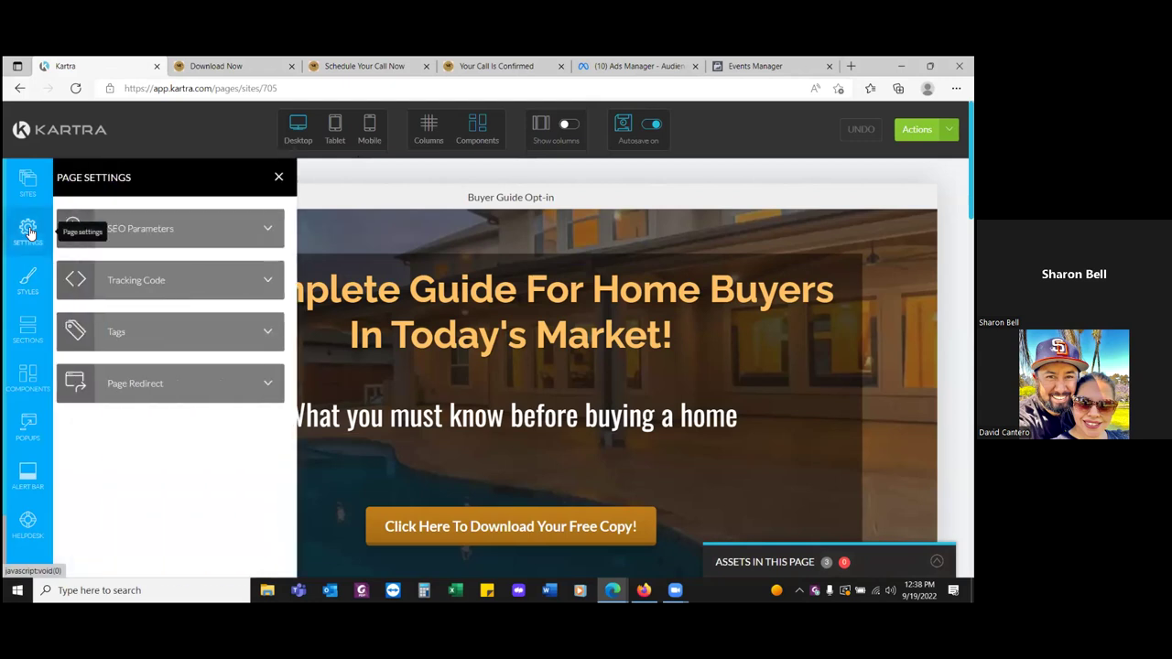
{"action": "left_click", "coordinate": [268, 286]}
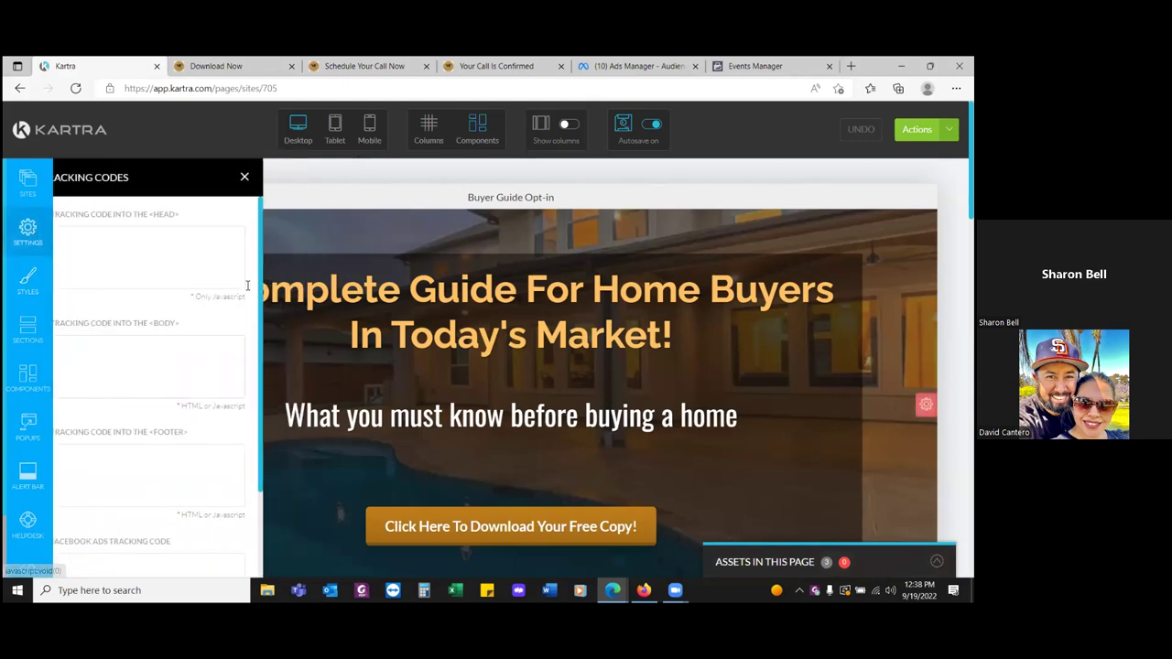
{"action": "scroll", "coordinate": [170, 366], "scroll_direction": "down", "scroll_amount": 2}
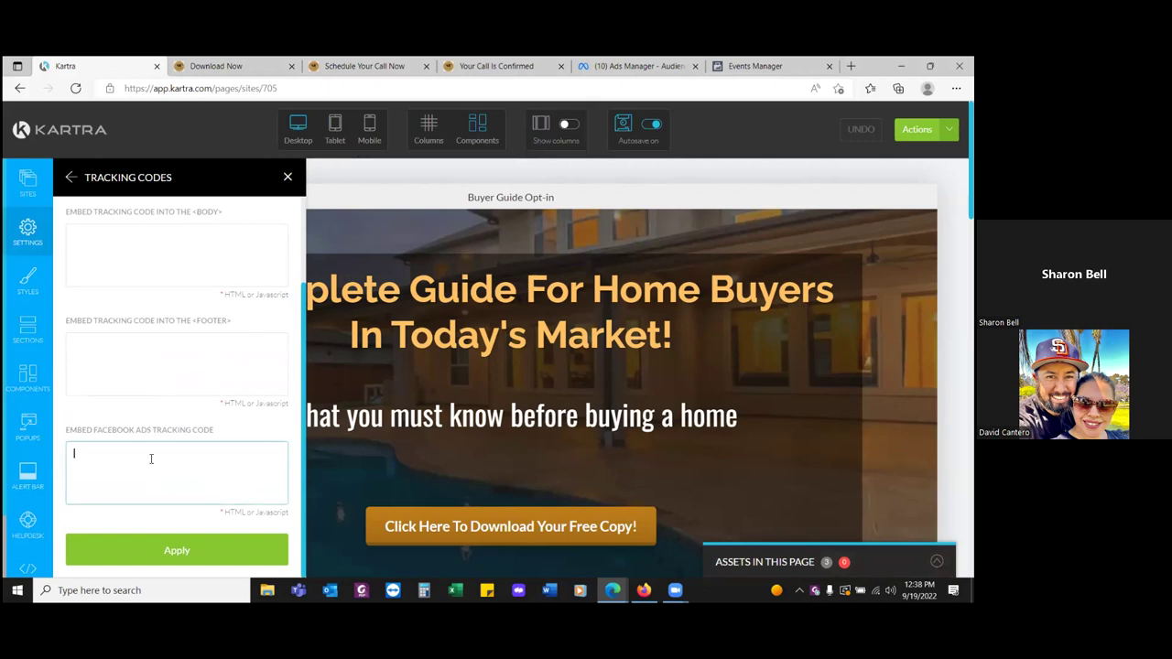
{"action": "key", "text": "ctrl+v"}
{"action": "left_click", "coordinate": [177, 550]}
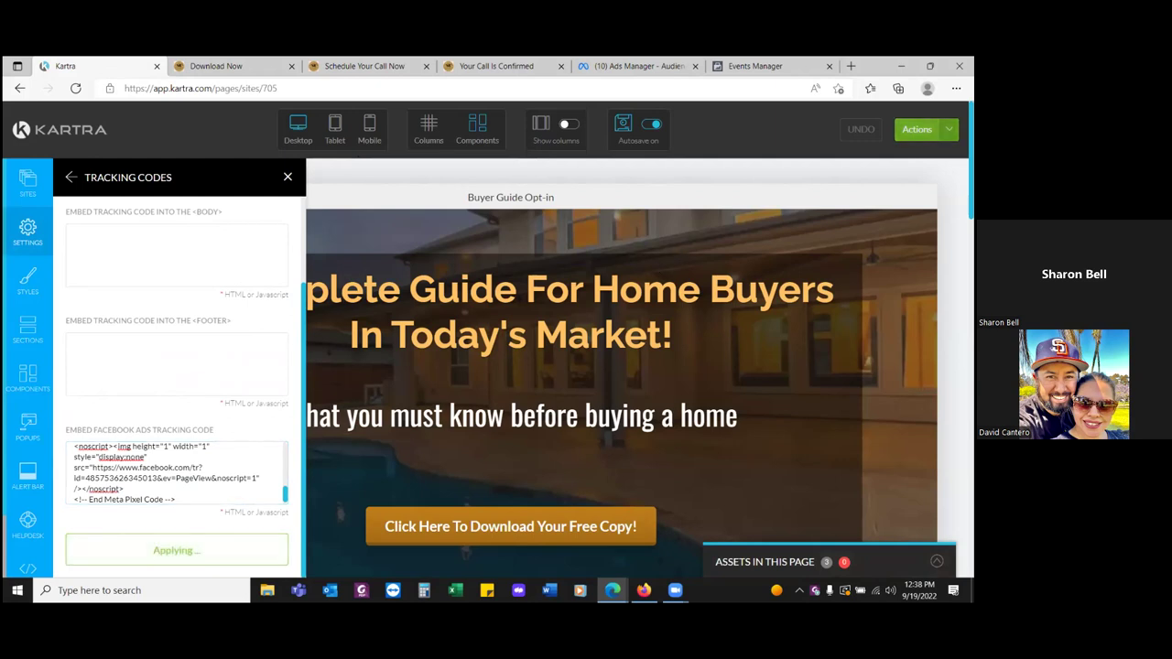
{"action": "left_click", "coordinate": [920, 129]}
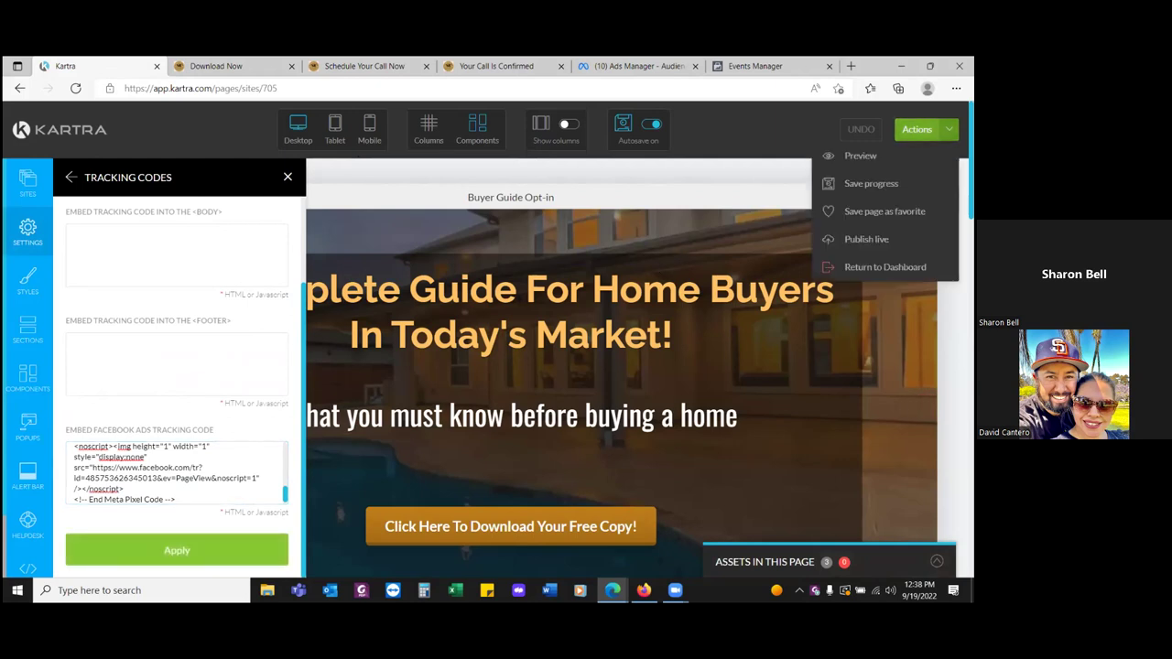
{"action": "left_click", "coordinate": [885, 266]}
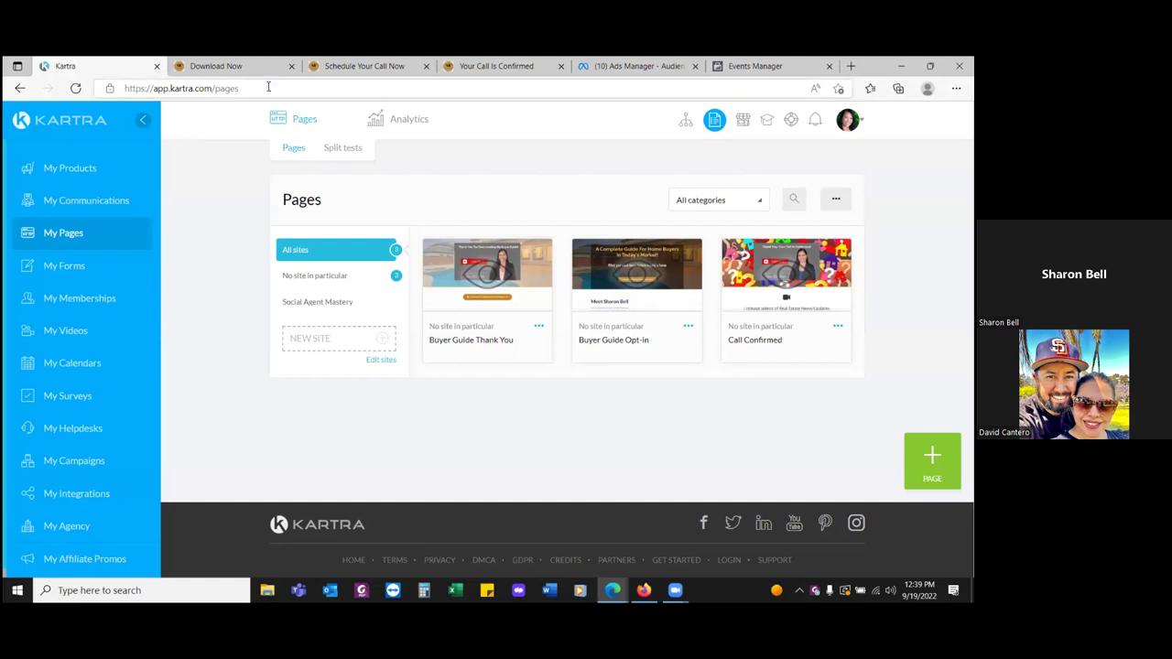
- Reload the live DownloadNow, ThankYou and Confirmed pages of the realtor website
{"action": "key", "text": "ctrl+Tab"}
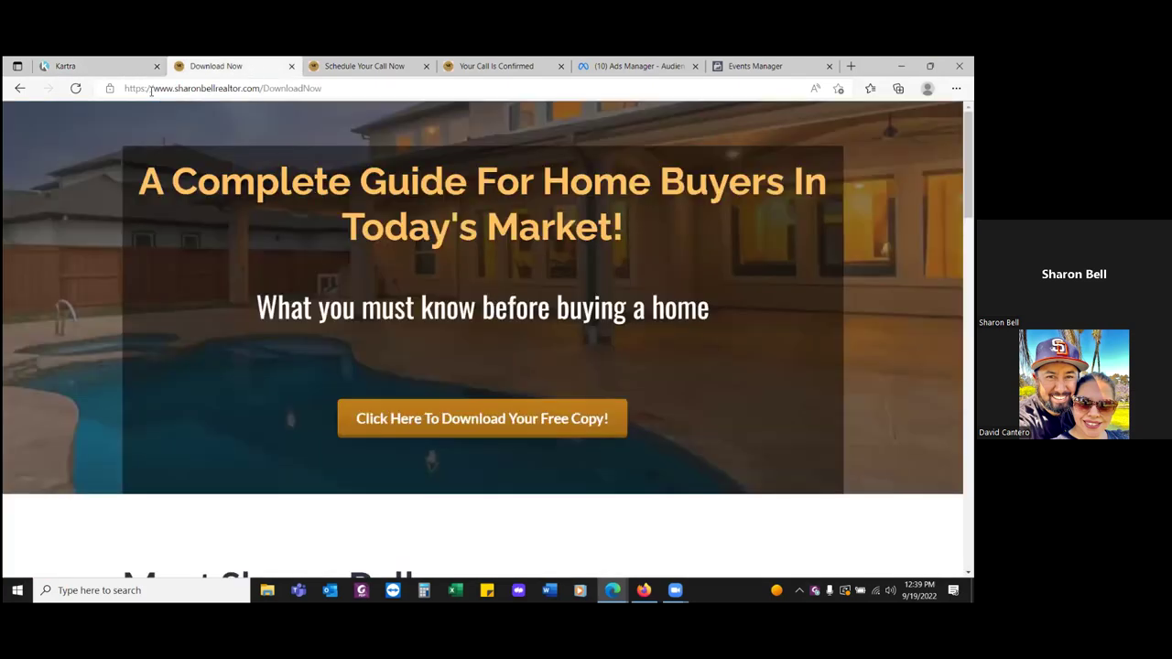
{"action": "left_click", "coordinate": [75, 88]}
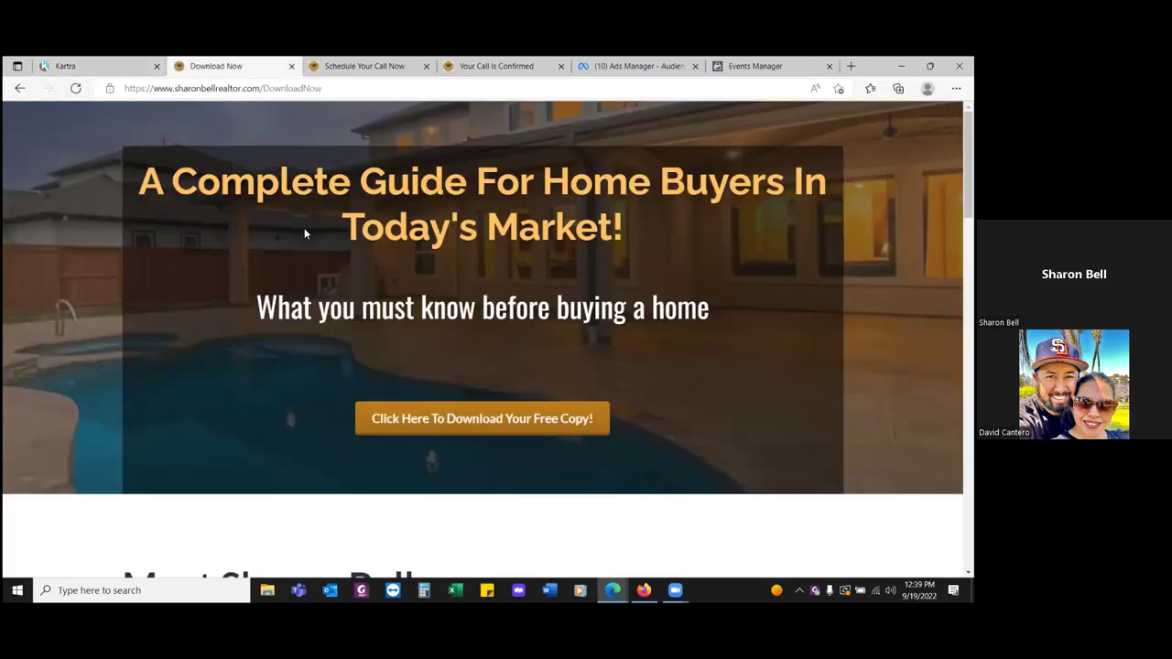
{"action": "key", "text": "ctrl+Tab"}
{"action": "left_click", "coordinate": [76, 91]}
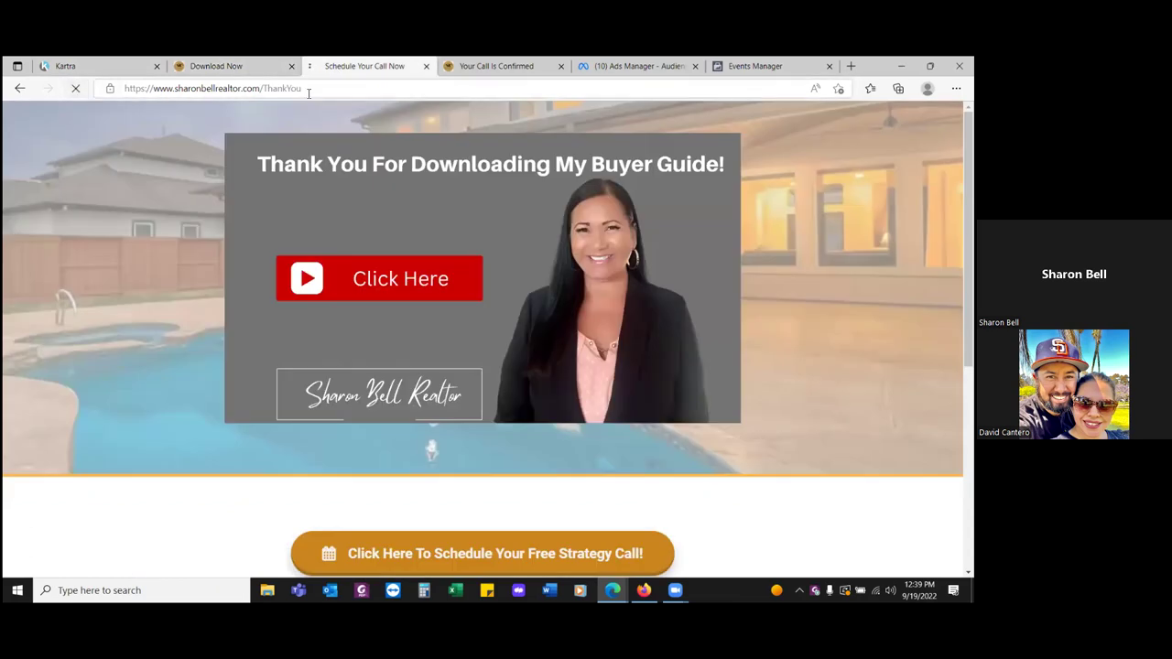
{"action": "key", "text": "ctrl+Tab"}
{"action": "left_click", "coordinate": [76, 88]}
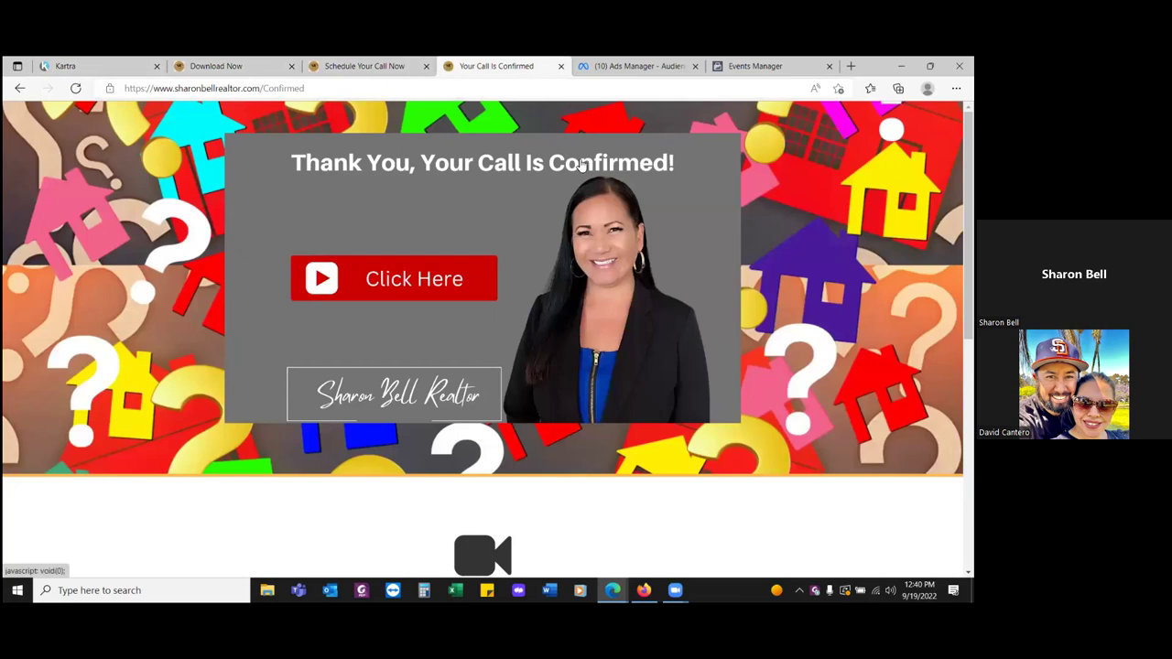
- Reload the live Confirmed page and the pixel's Events Manager overview, dismissing the Aggregated Event Measurement introduction
{"action": "left_click", "coordinate": [76, 89]}
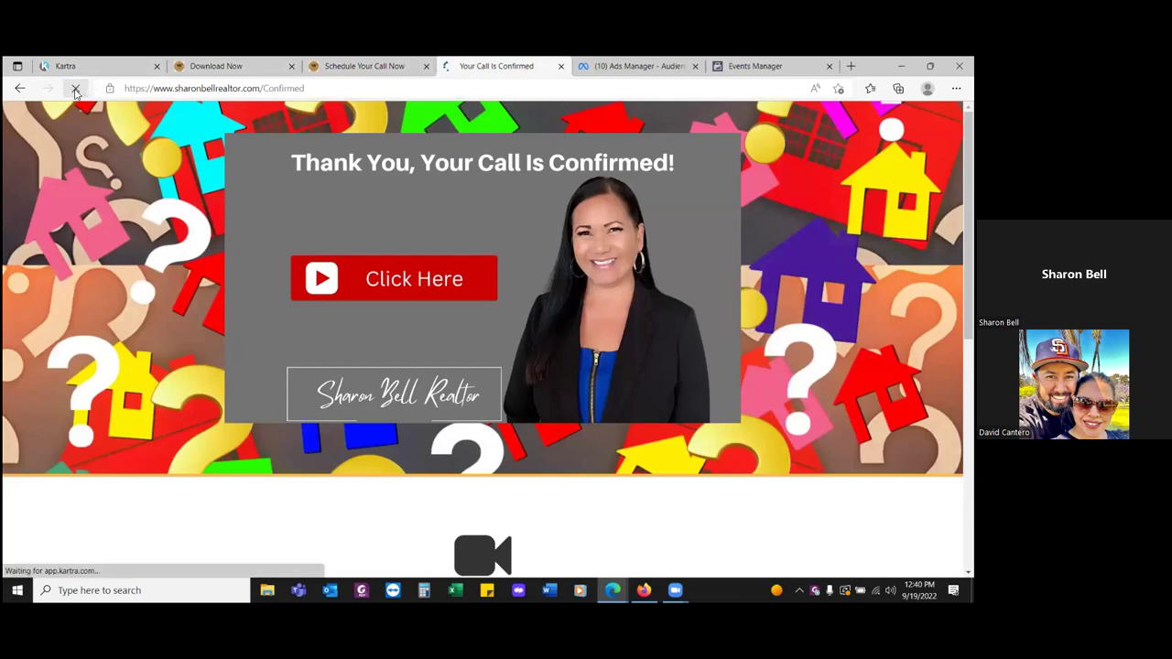
{"action": "left_click", "coordinate": [752, 68]}
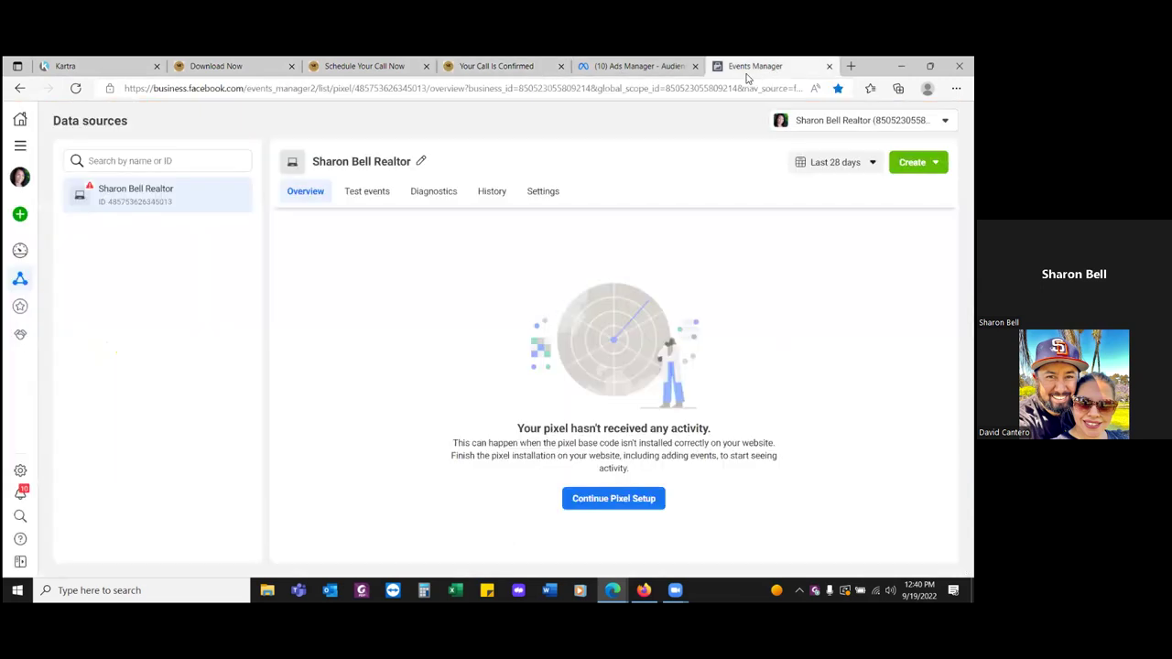
{"action": "left_click", "coordinate": [76, 88]}
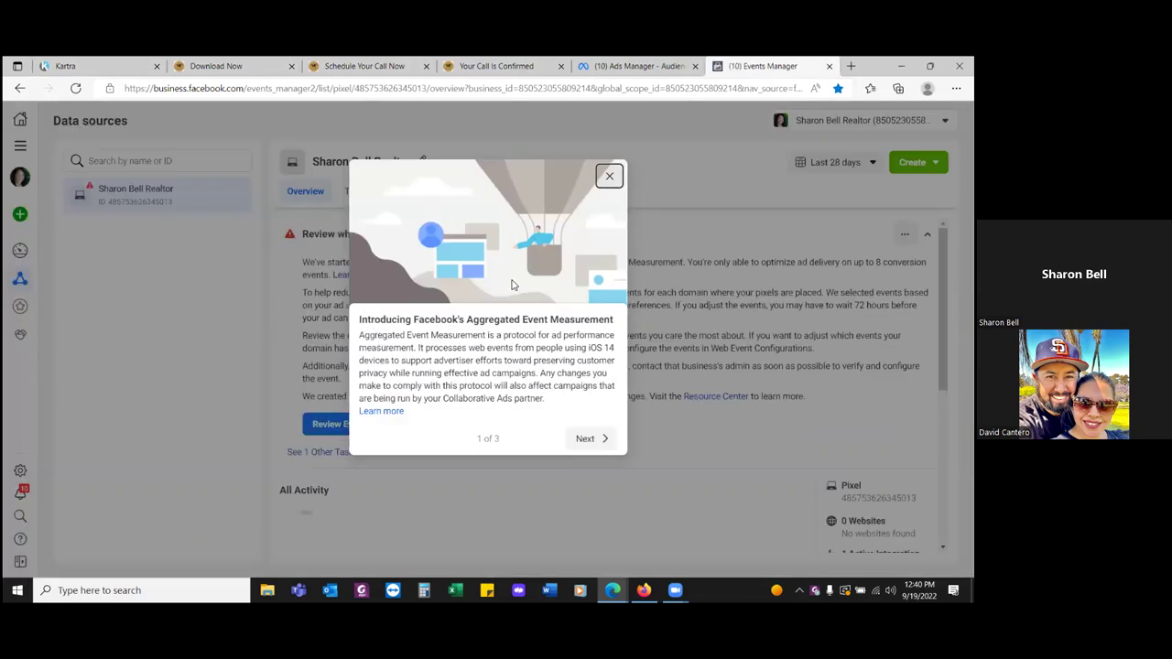
{"action": "left_click", "coordinate": [610, 173]}
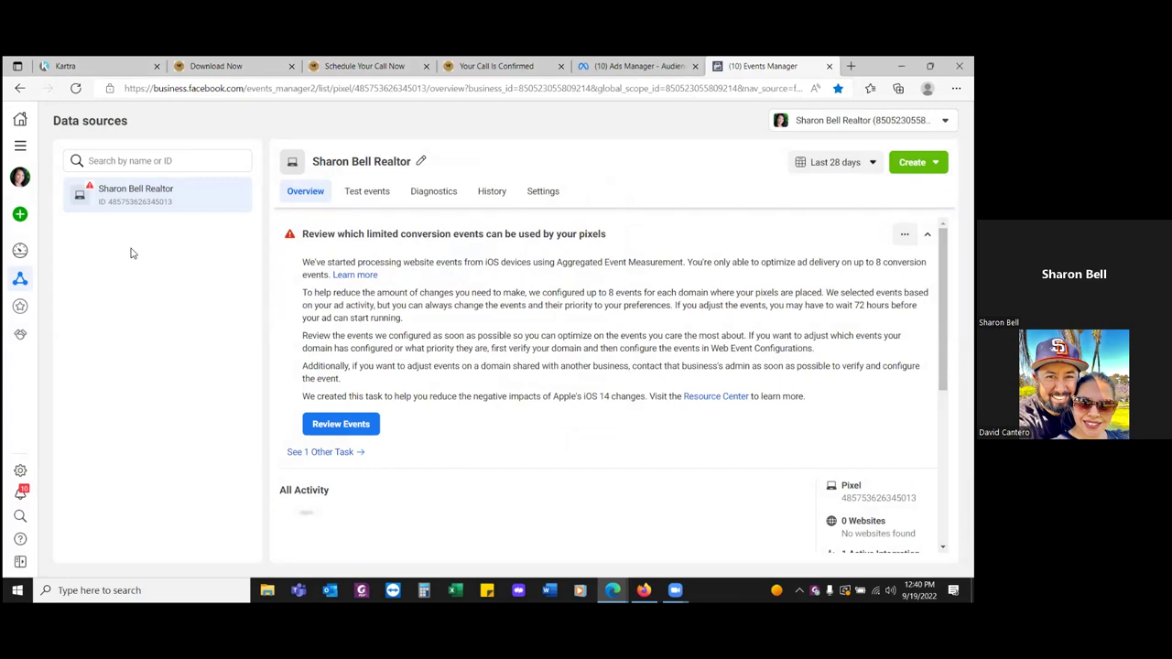
- In Audiences, start a Custom Audience with Website as its source, targeting people who visited specific web pages
{"action": "left_click", "coordinate": [20, 146]}
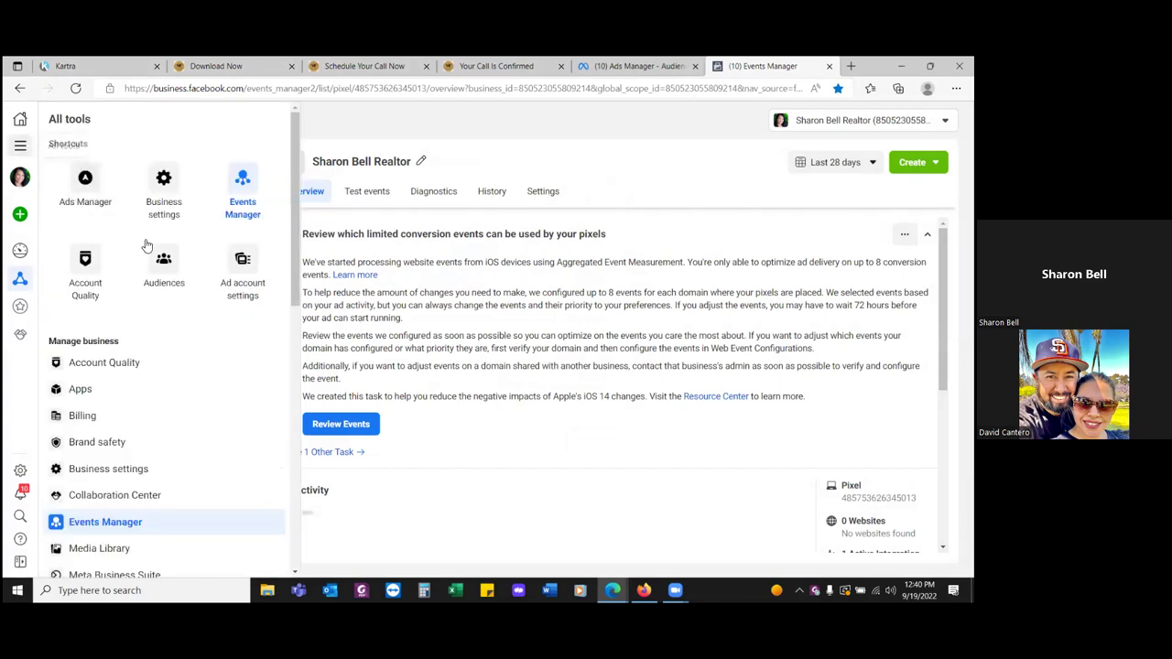
{"action": "left_click", "coordinate": [164, 266]}
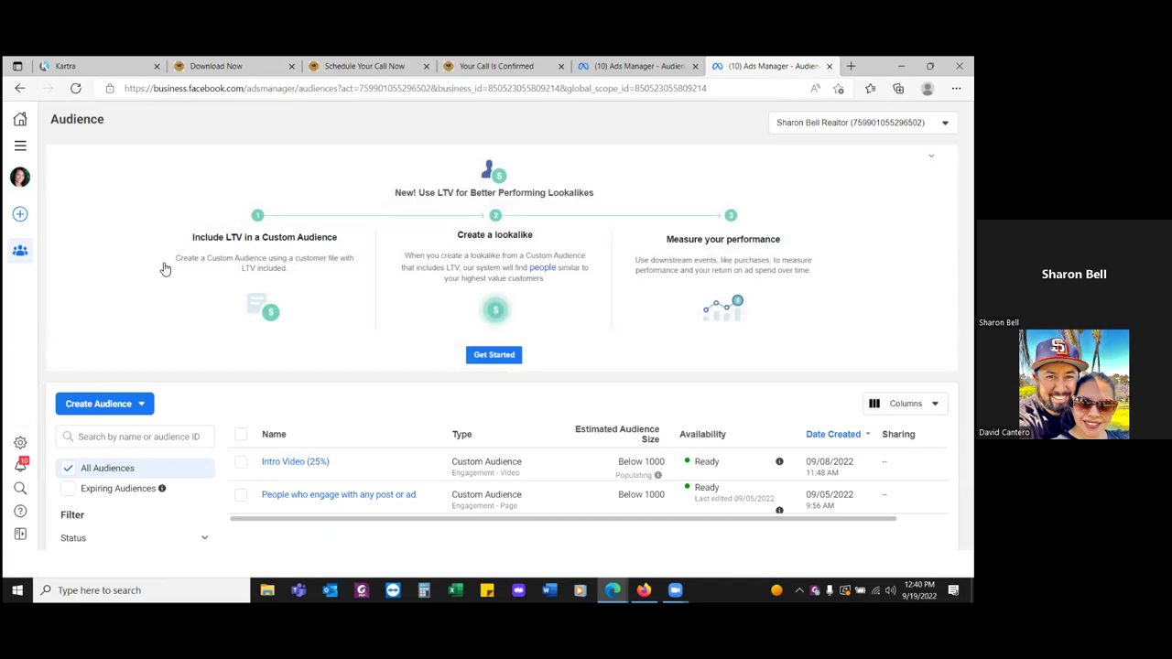
{"action": "left_click", "coordinate": [146, 404]}
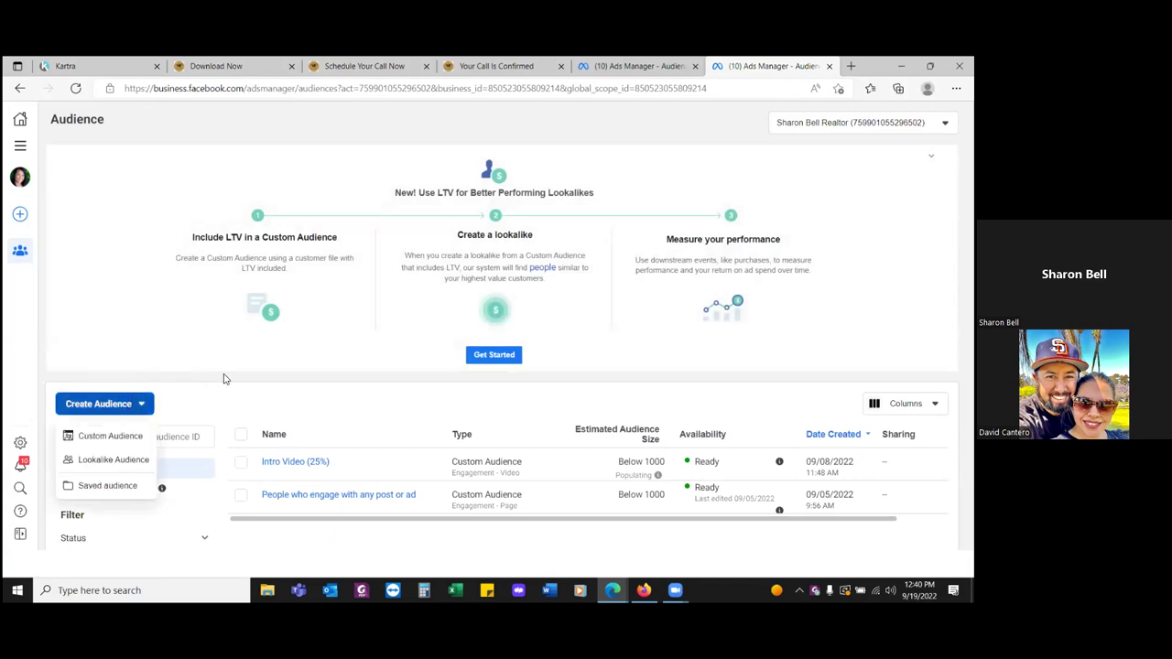
{"action": "left_click", "coordinate": [100, 436]}
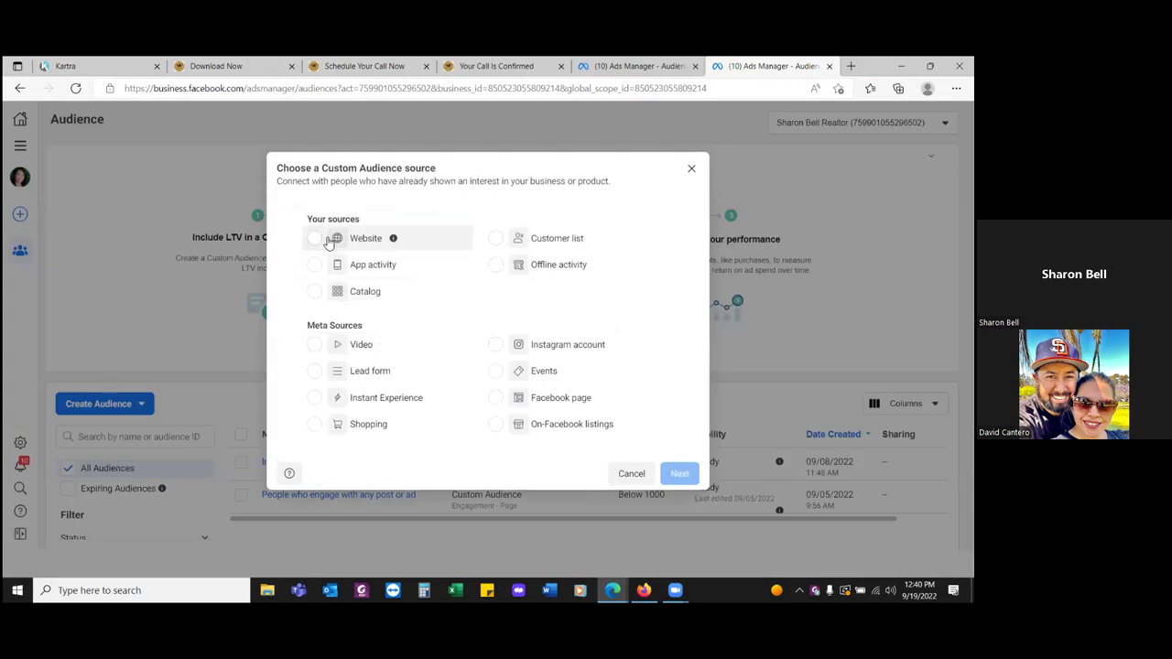
{"action": "key", "text": "Escape"}
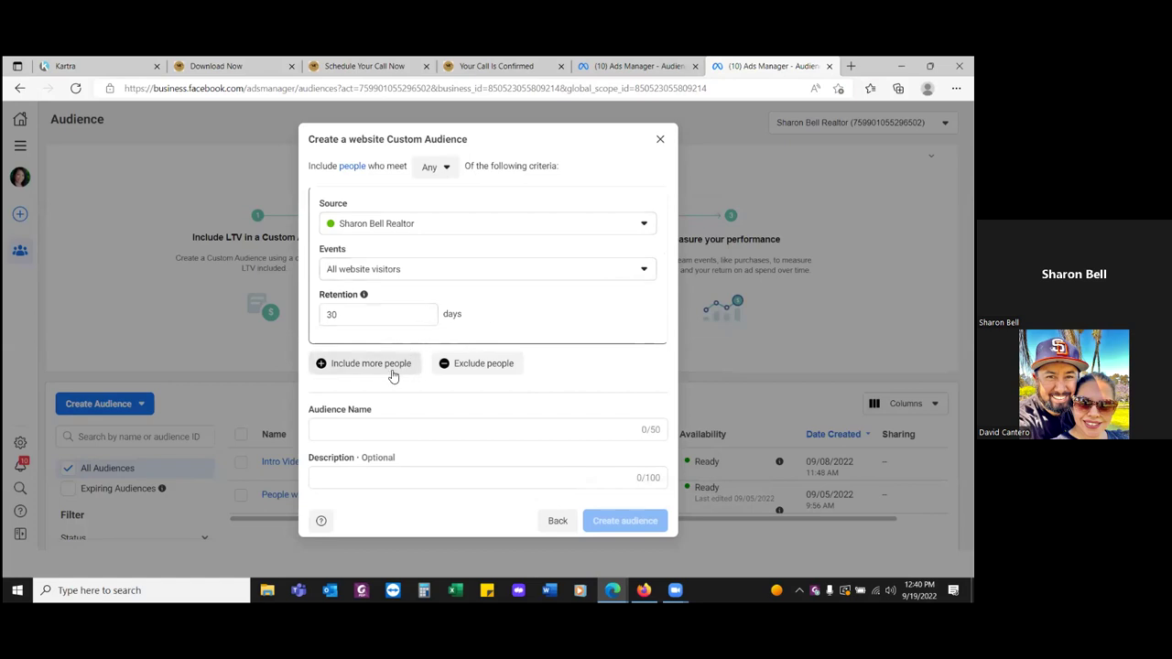
{"action": "left_click", "coordinate": [644, 271]}
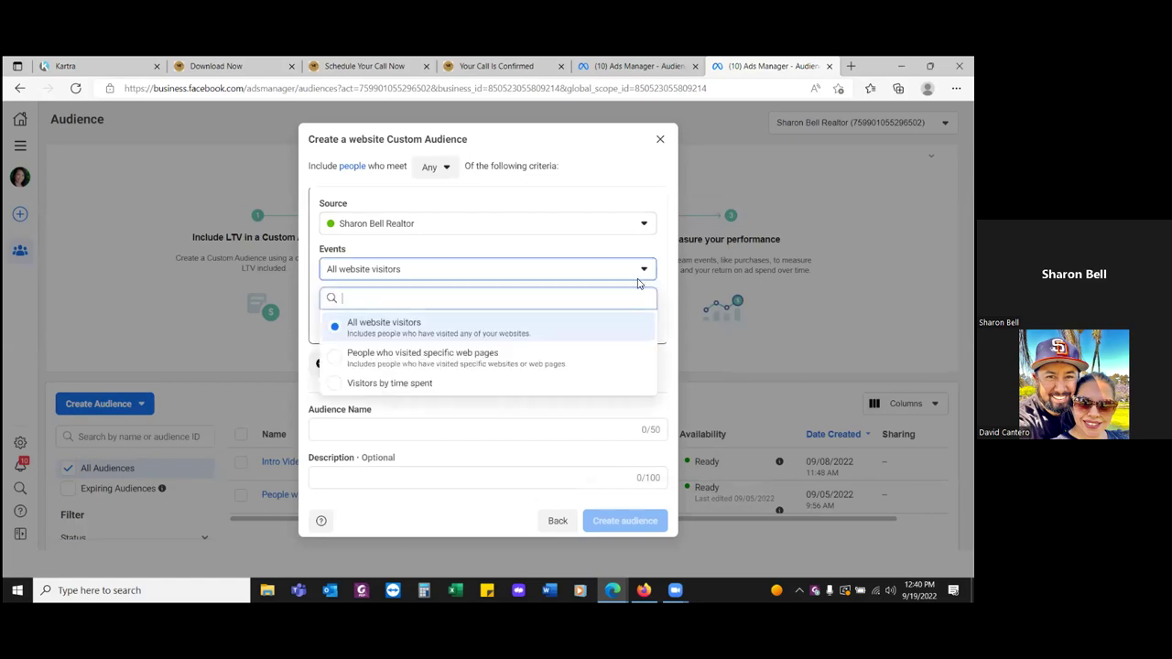
{"action": "left_click", "coordinate": [396, 364]}
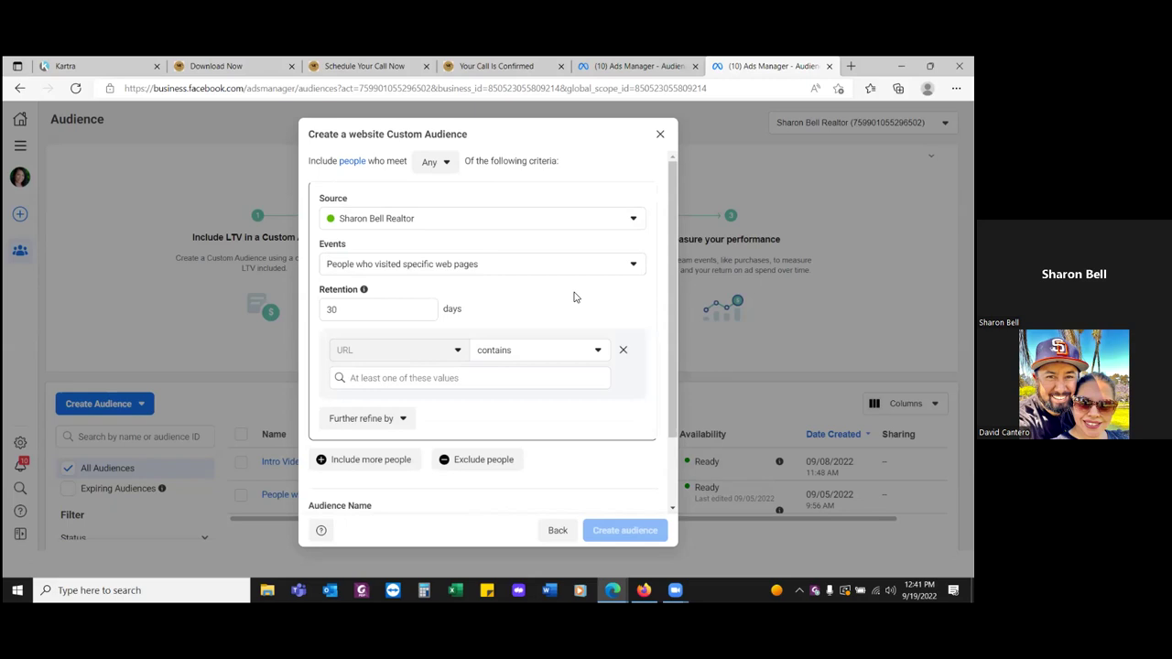
{"action": "left_click", "coordinate": [216, 66]}
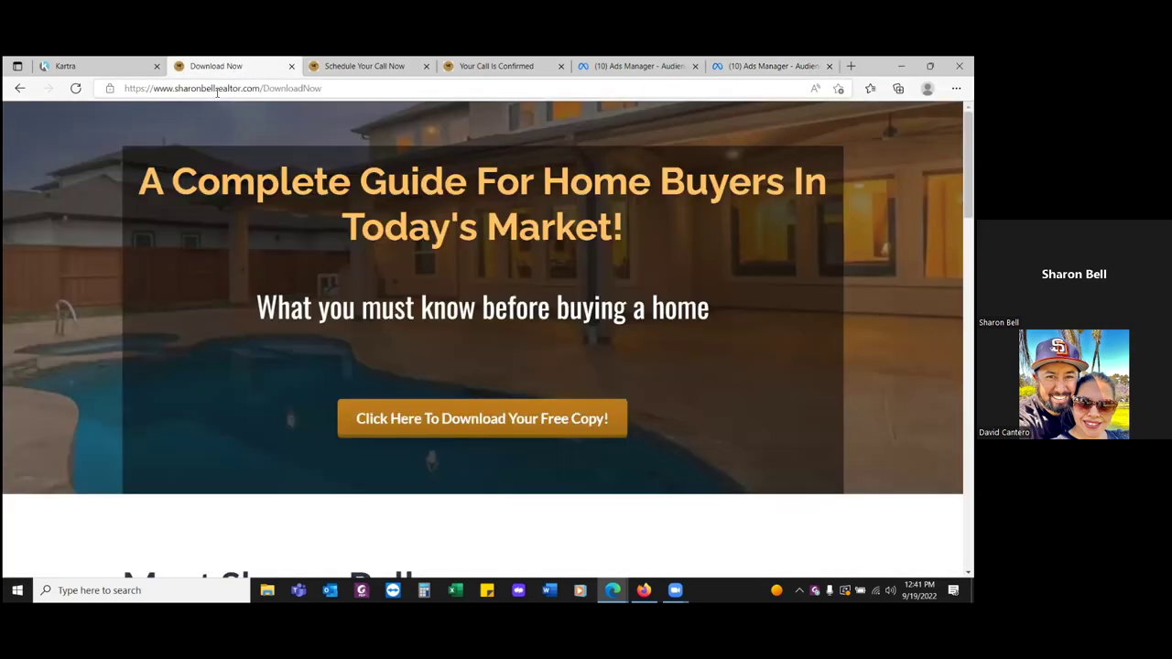
{"action": "double_click", "coordinate": [216, 89]}
{"action": "triple_click", "coordinate": [214, 91]}
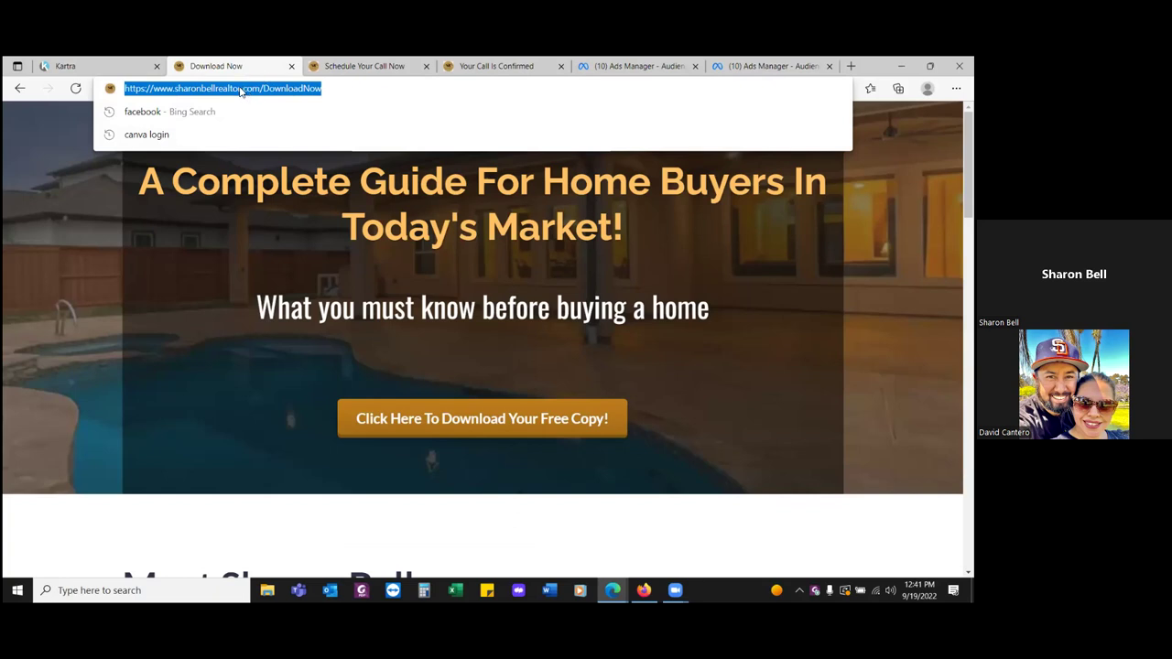
{"action": "key", "text": "End"}
{"action": "key", "text": "ctrl+shift+Left"}
{"action": "key", "text": "ctrl+shift+Left"}
{"action": "key", "text": "ctrl+shift+Left"}
{"action": "key", "text": "ctrl+shift+Left"}
{"action": "key", "text": "End"}
{"action": "left_click_drag", "start_coordinate": [343, 89], "coordinate": [179, 96]}
{"action": "key", "text": "ctrl+c"}
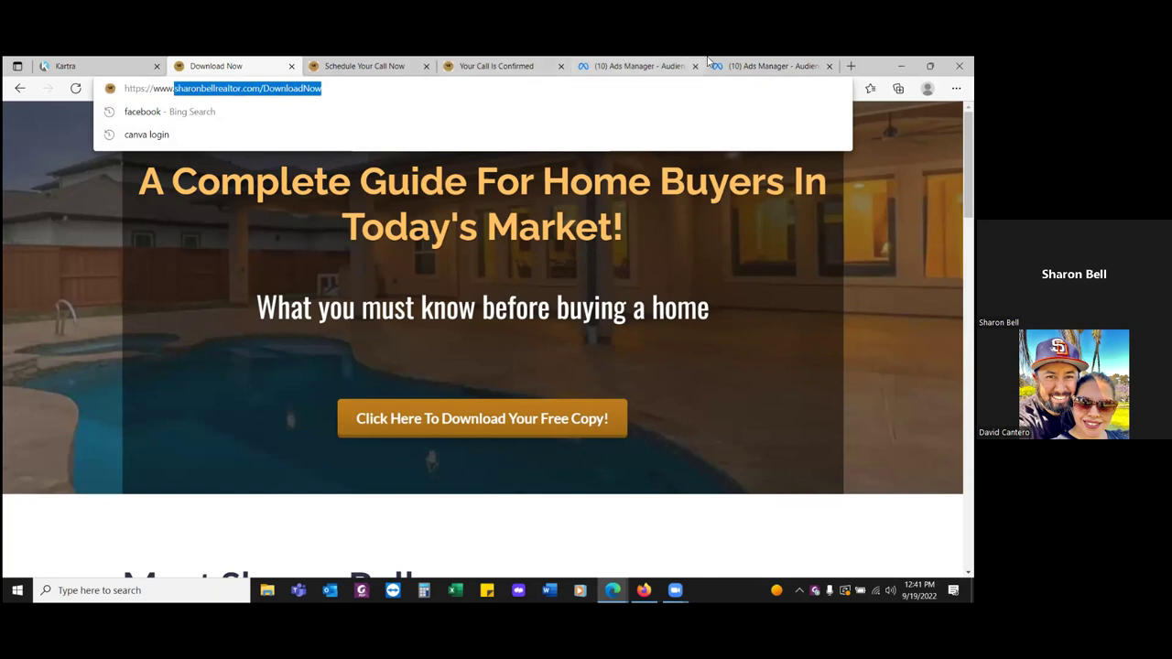
- Close the duplicate Ads Manager tab and include visitors whose URL contains the copied DownloadNow address, with a retention of 45 days
{"action": "left_click", "coordinate": [760, 67]}
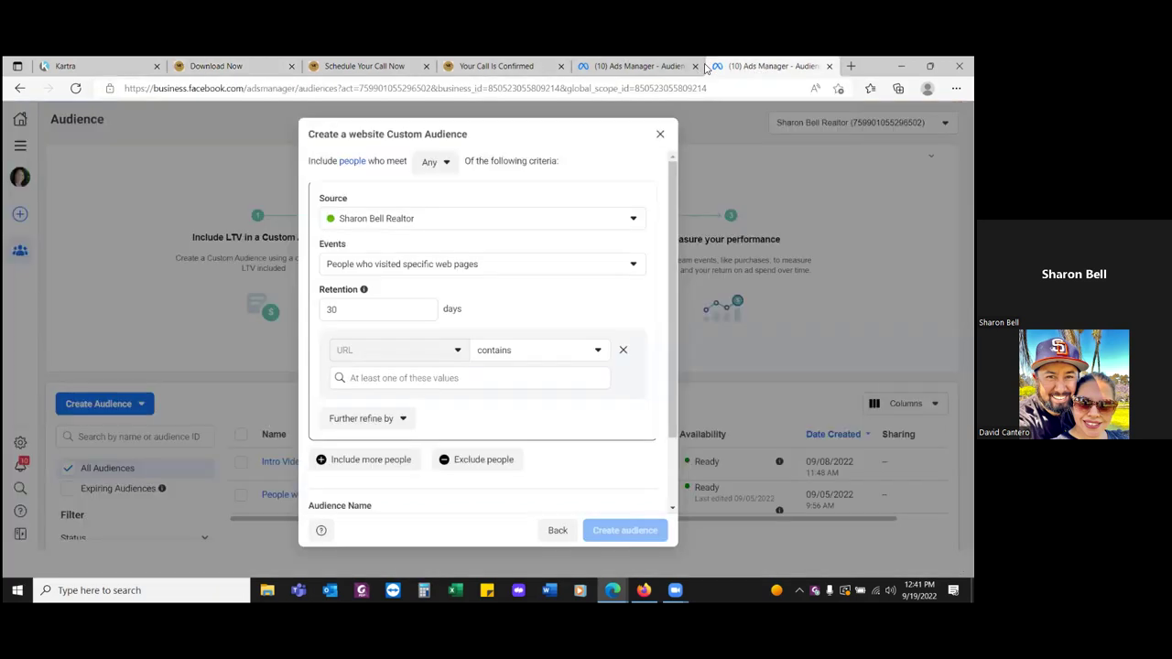
{"action": "left_click", "coordinate": [693, 66]}
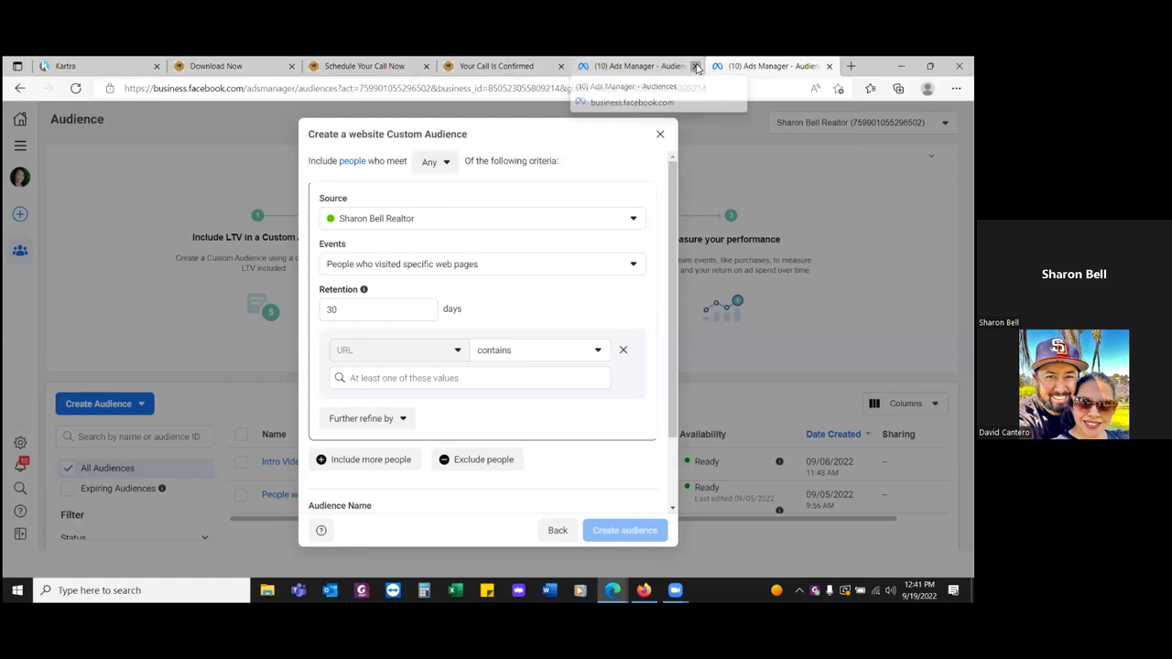
{"action": "left_click", "coordinate": [531, 355]}
{"action": "left_click", "coordinate": [424, 385]}
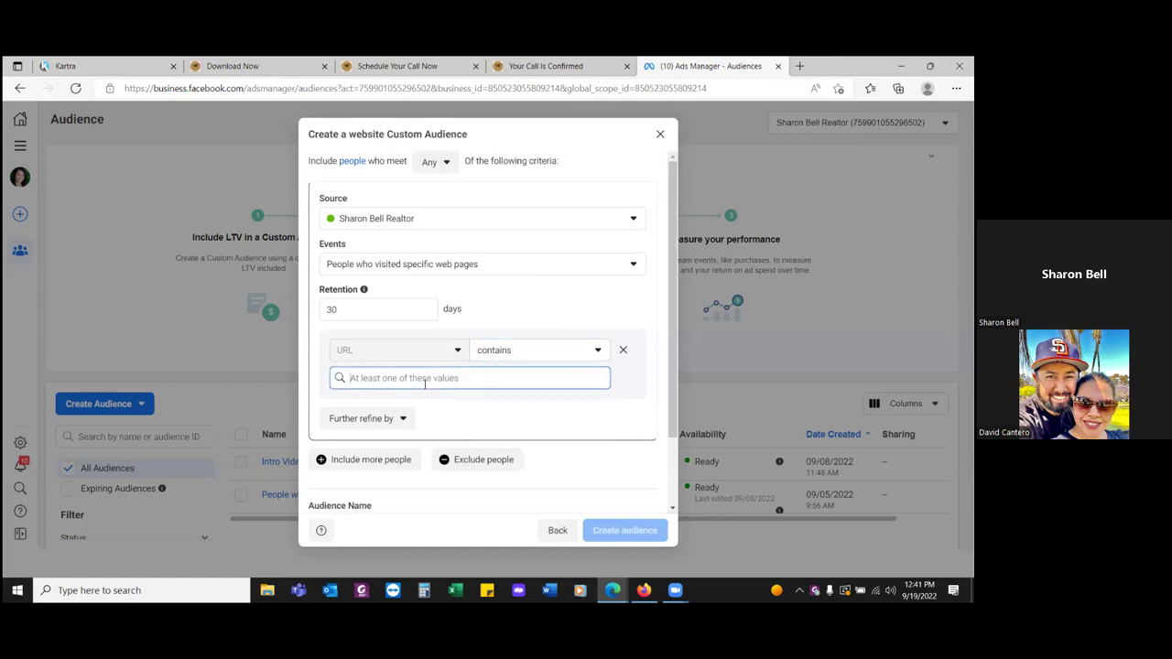
{"action": "key", "text": "ctrl+v"}
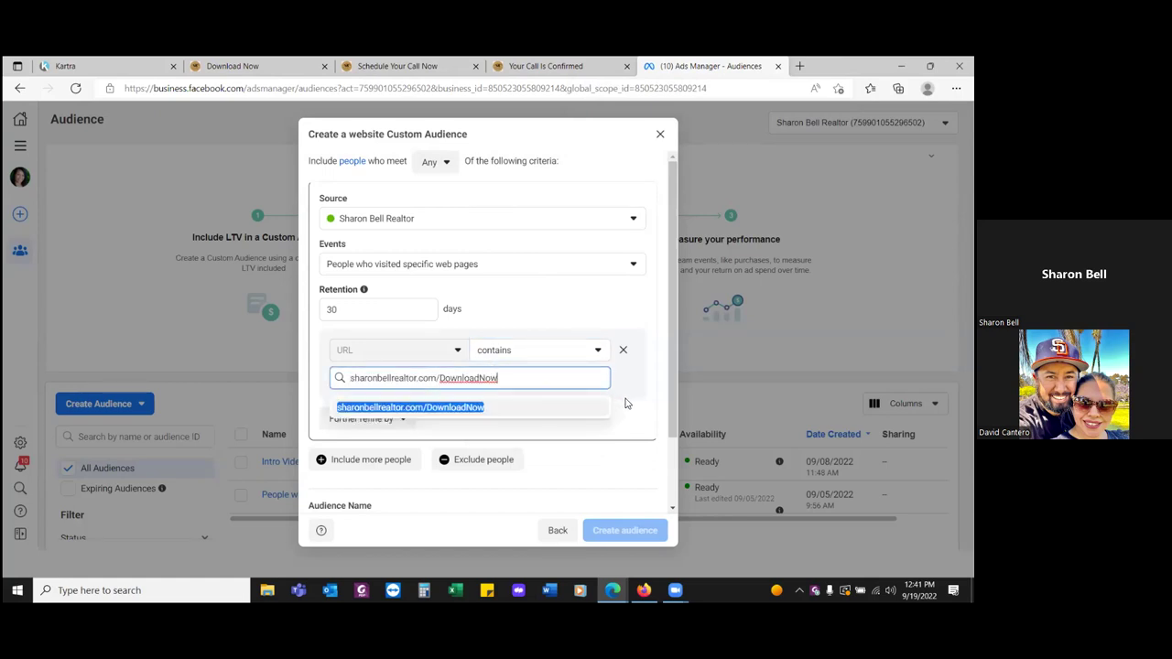
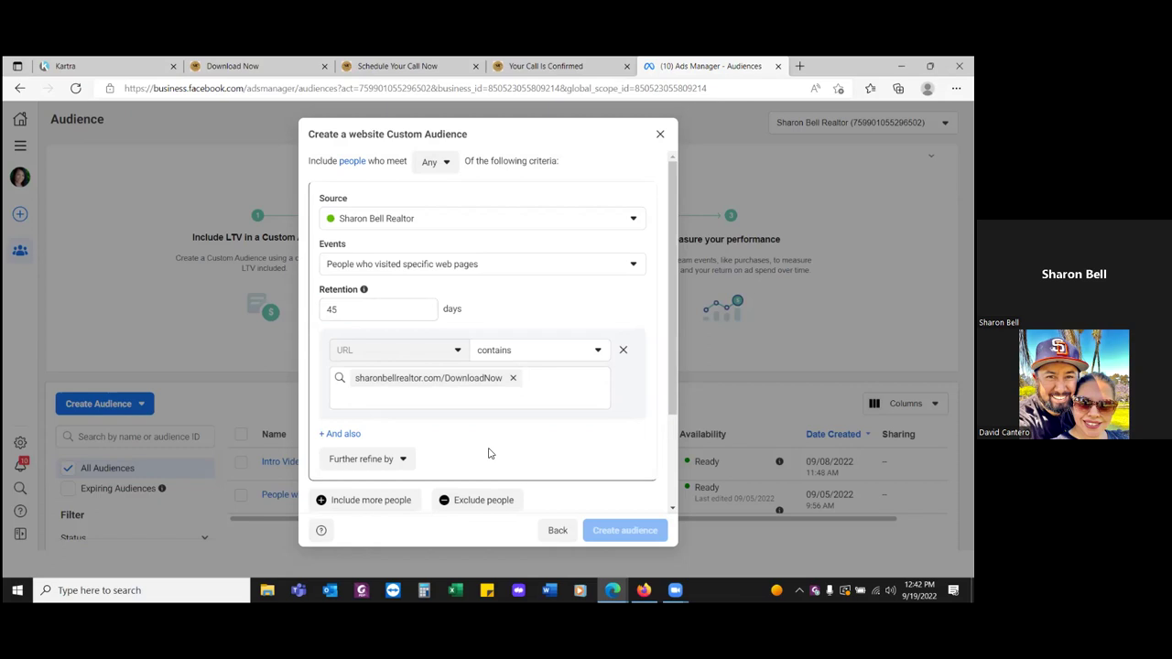
{"action": "scroll", "coordinate": [486, 453], "scroll_direction": "down", "scroll_amount": 2}
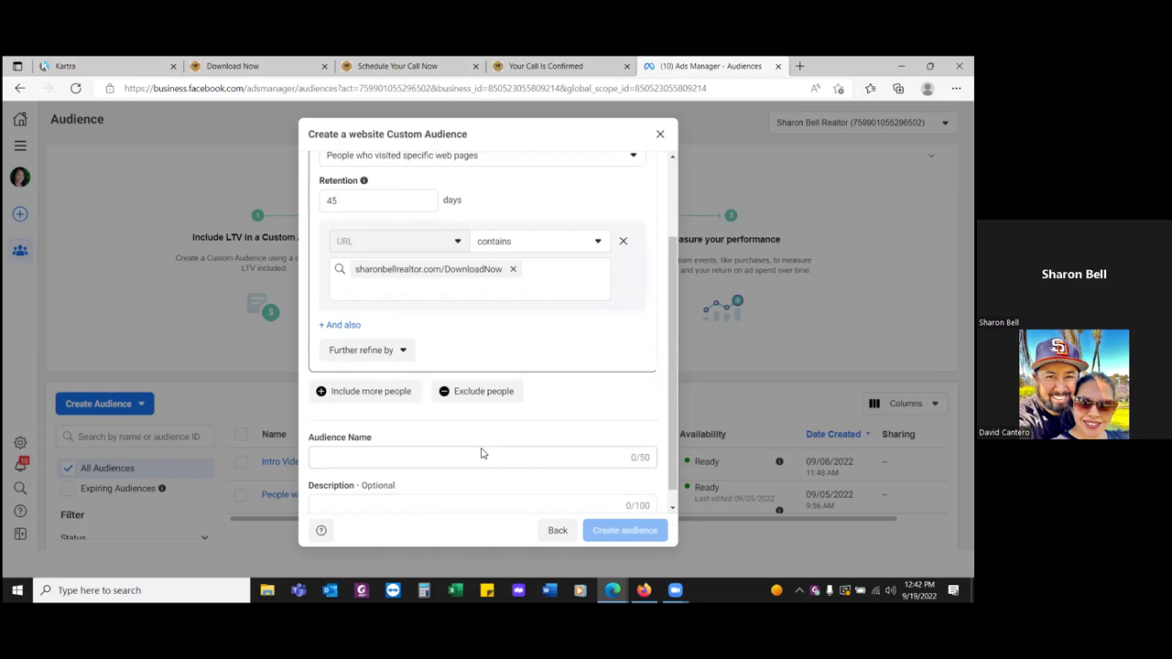
{"action": "left_click", "coordinate": [476, 395]}
{"action": "scroll", "coordinate": [549, 407], "scroll_direction": "down", "scroll_amount": 1}
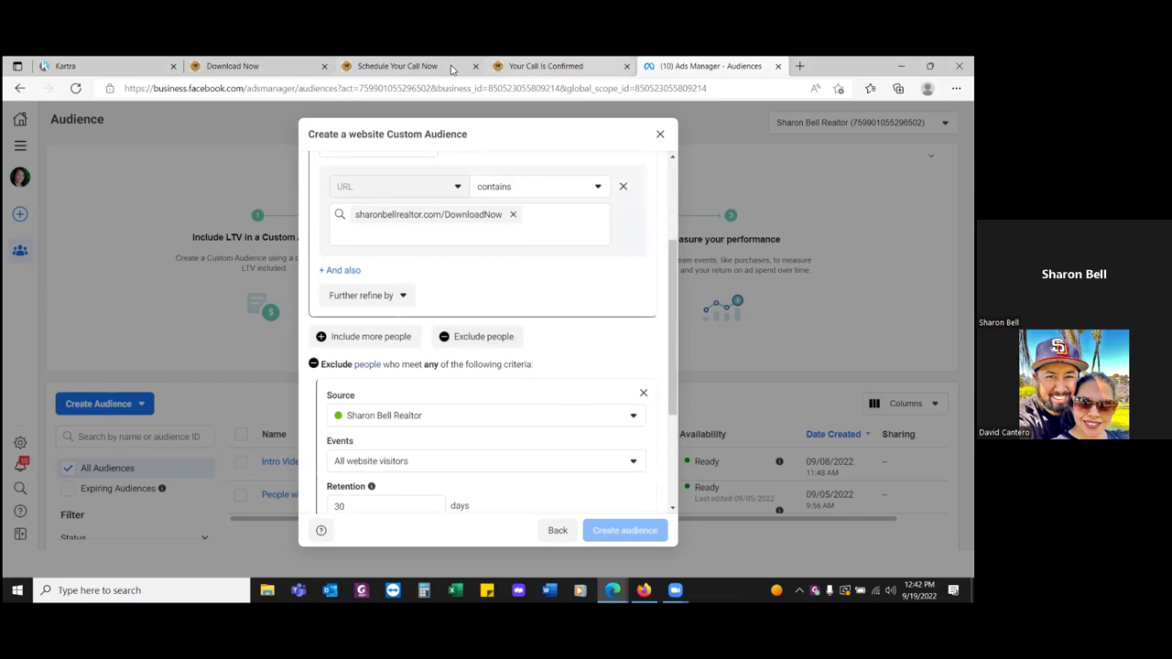
{"action": "left_click", "coordinate": [403, 66]}
{"action": "left_click_drag", "start_coordinate": [300, 88], "coordinate": [174, 87]}
{"action": "key", "text": "ctrl+c"}
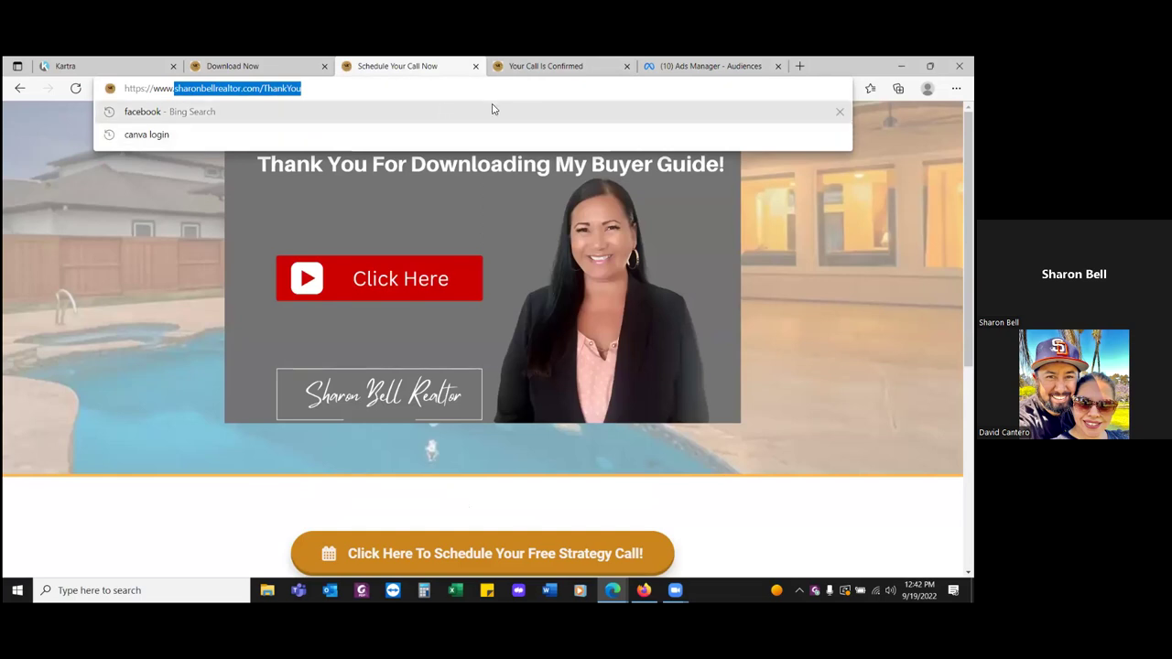
- Exclude people who visited specific web pages within 180 days where the URL contains the copied ThankYou address
{"action": "left_click", "coordinate": [696, 65]}
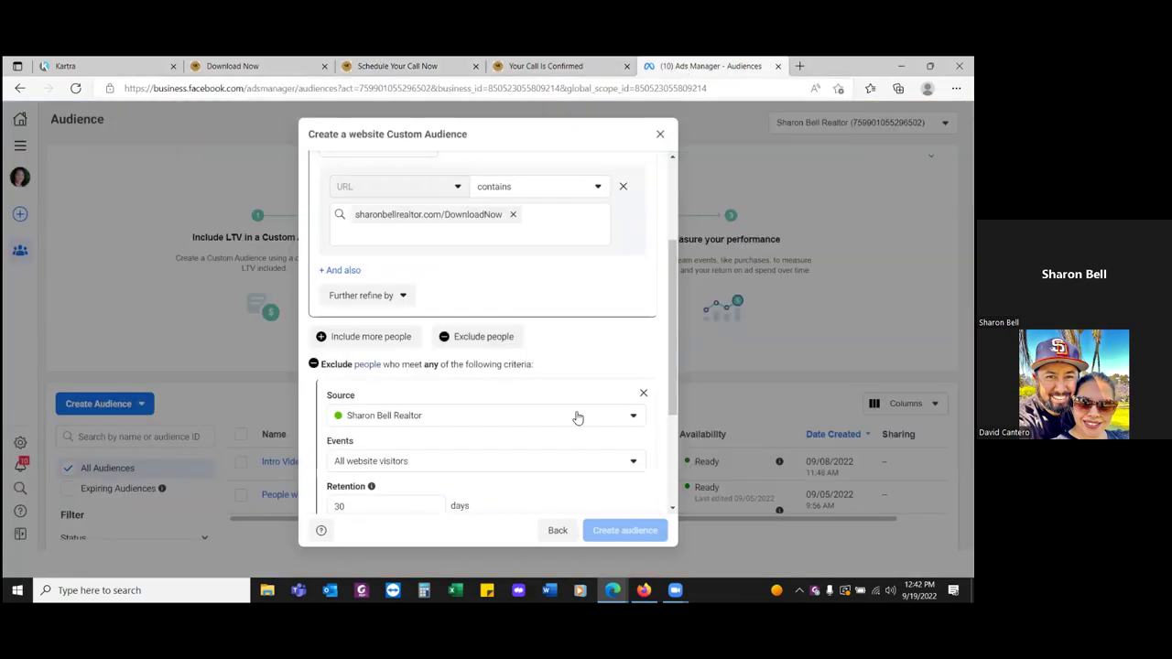
{"action": "scroll", "coordinate": [513, 448], "scroll_direction": "down", "scroll_amount": 3}
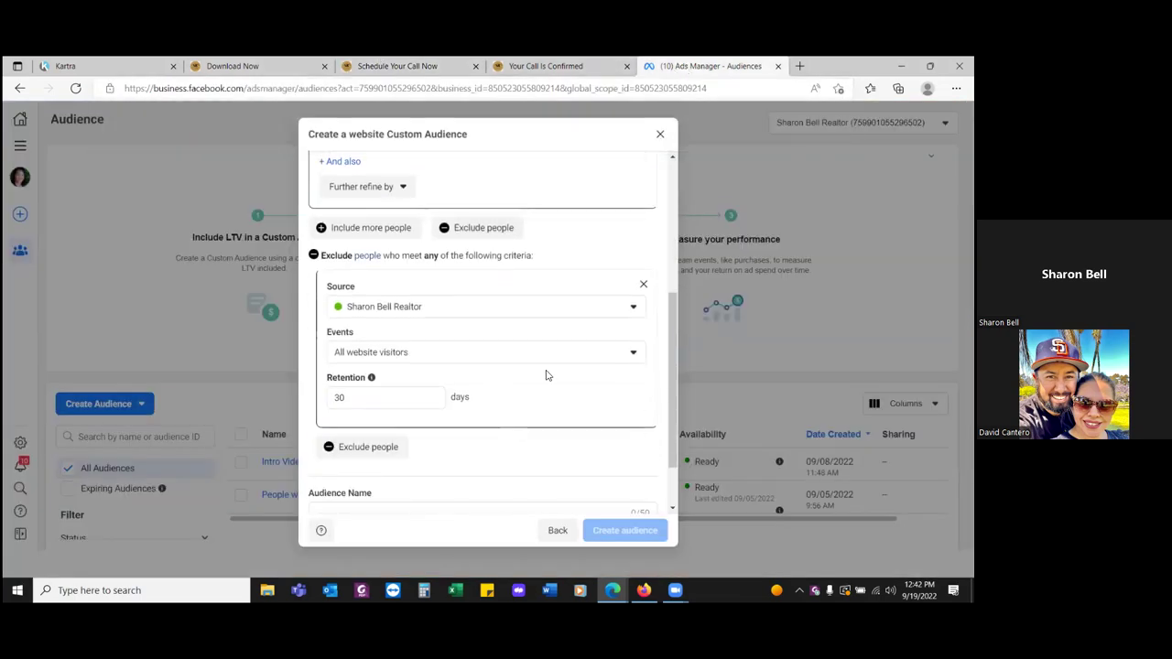
{"action": "left_click", "coordinate": [634, 357]}
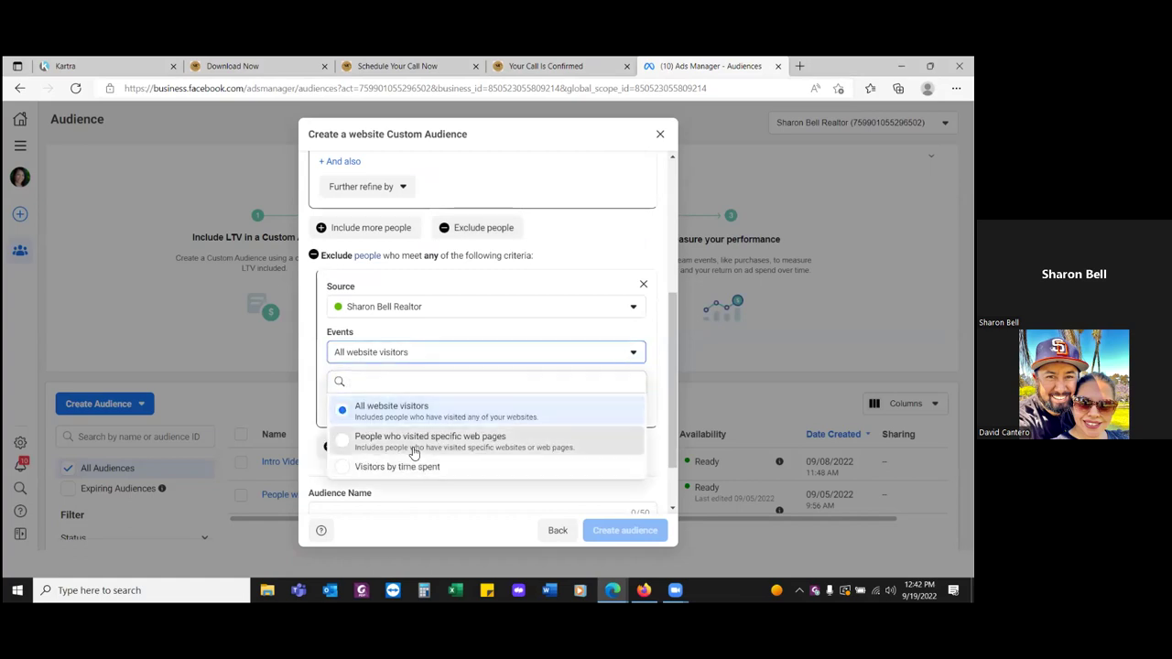
{"action": "left_click", "coordinate": [417, 449]}
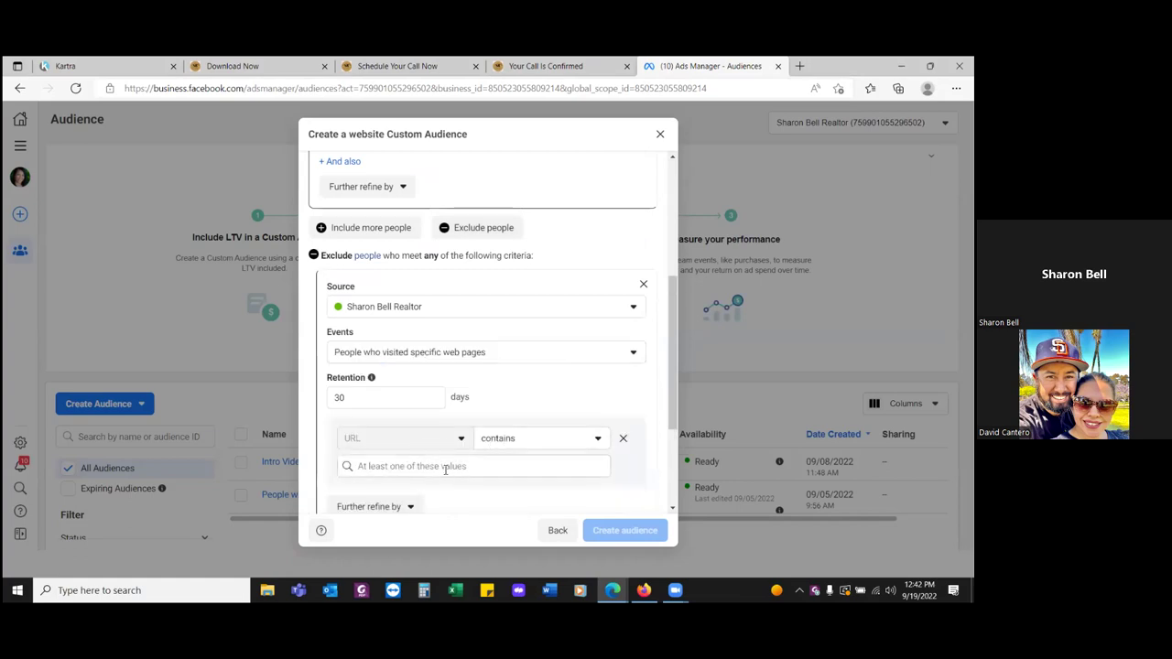
{"action": "key", "text": "Tab"}
{"action": "type", "text": "180"}
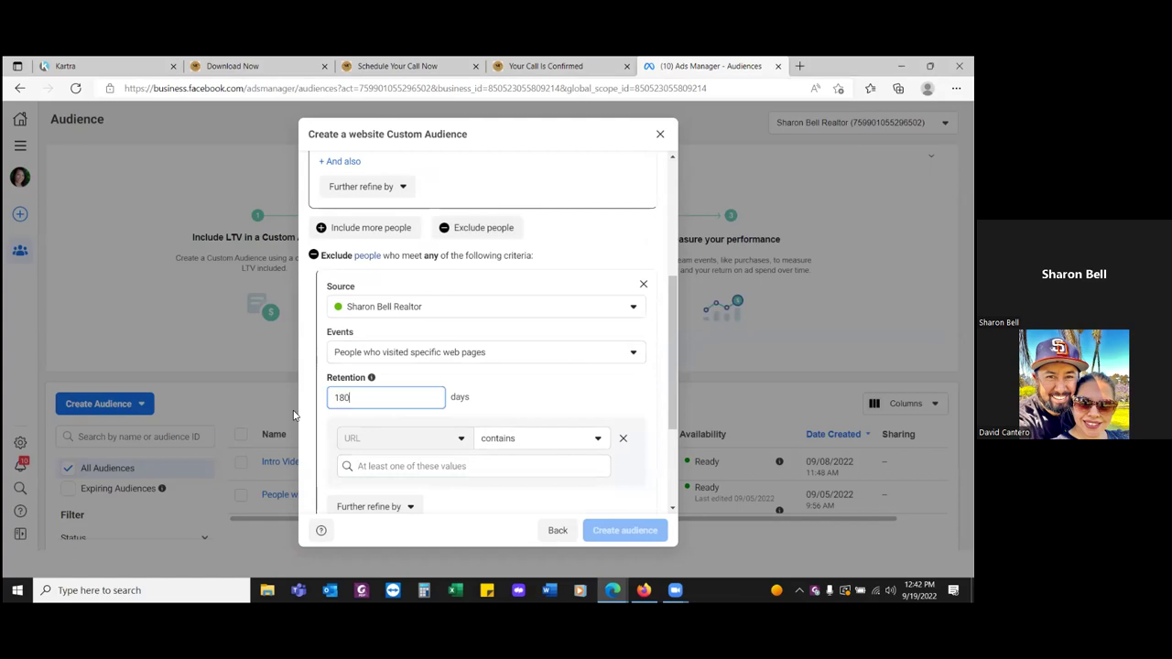
{"action": "left_click", "coordinate": [366, 468]}
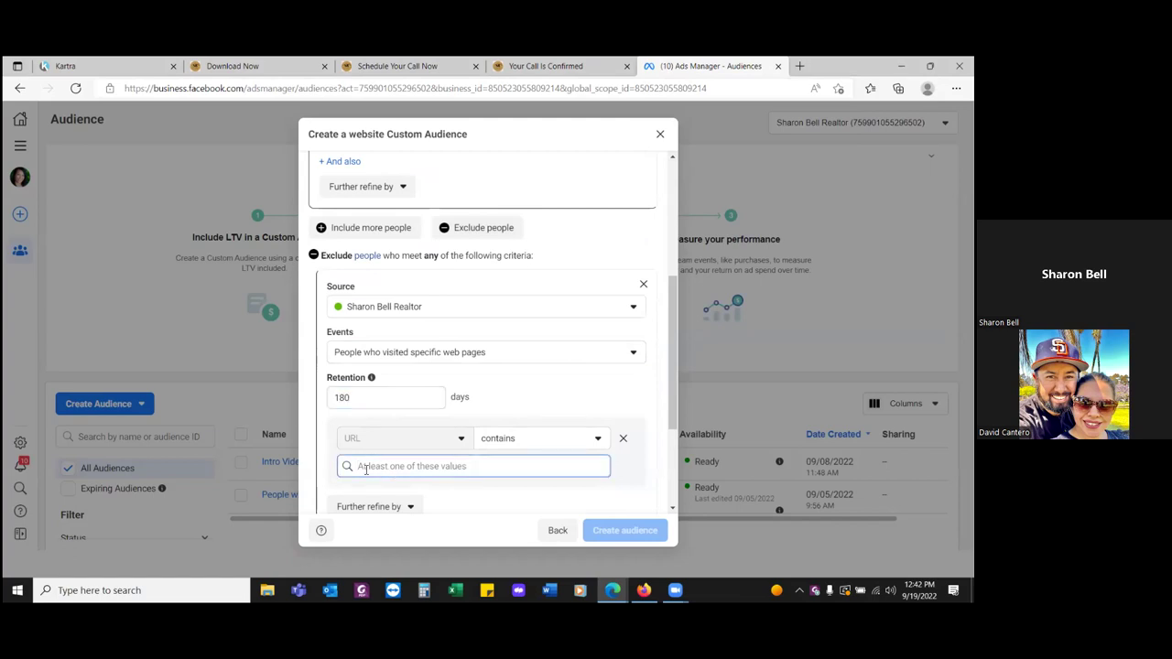
{"action": "key", "text": "ctrl+v"}
{"action": "key", "text": "Return"}
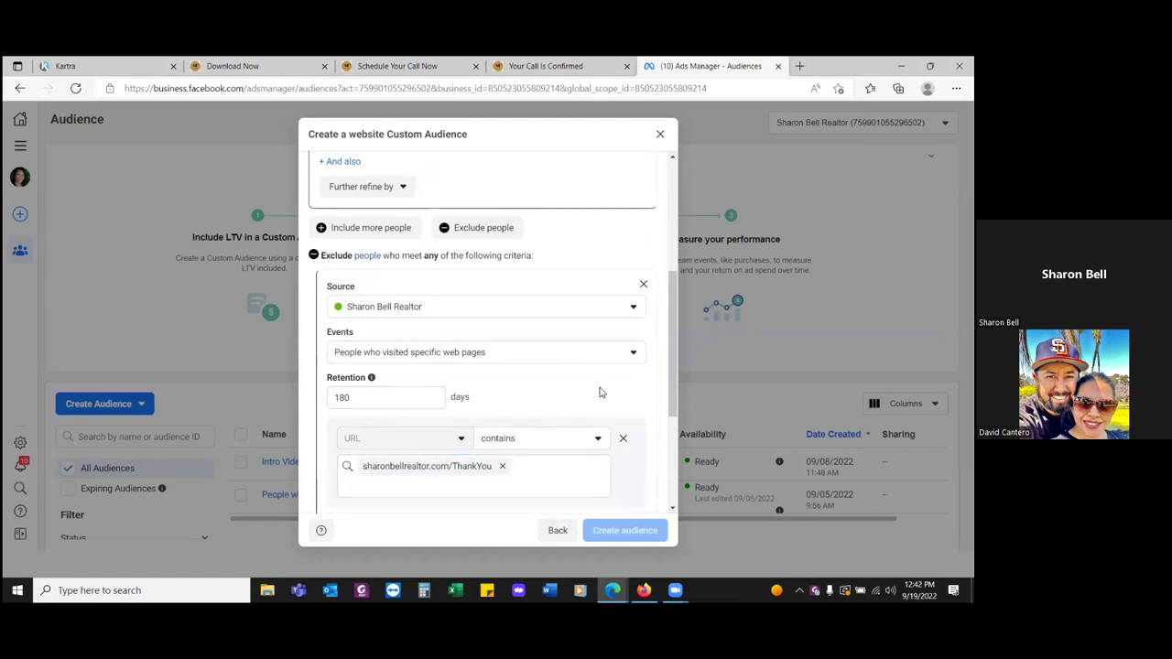
- Name the audience "Buyer Guide Page Visitors (Only)", create it and return to the audience list
{"action": "scroll", "coordinate": [594, 394], "scroll_direction": "down", "scroll_amount": 1}
{"action": "scroll", "coordinate": [599, 387], "scroll_direction": "down", "scroll_amount": 1}
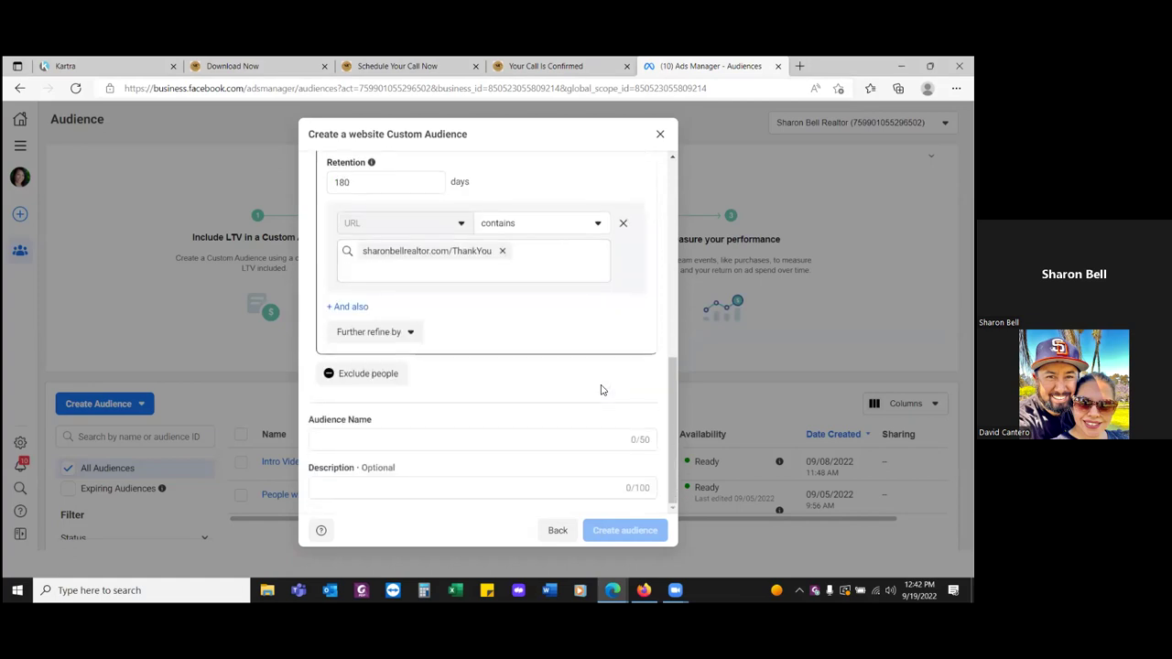
{"action": "left_click", "coordinate": [423, 439]}
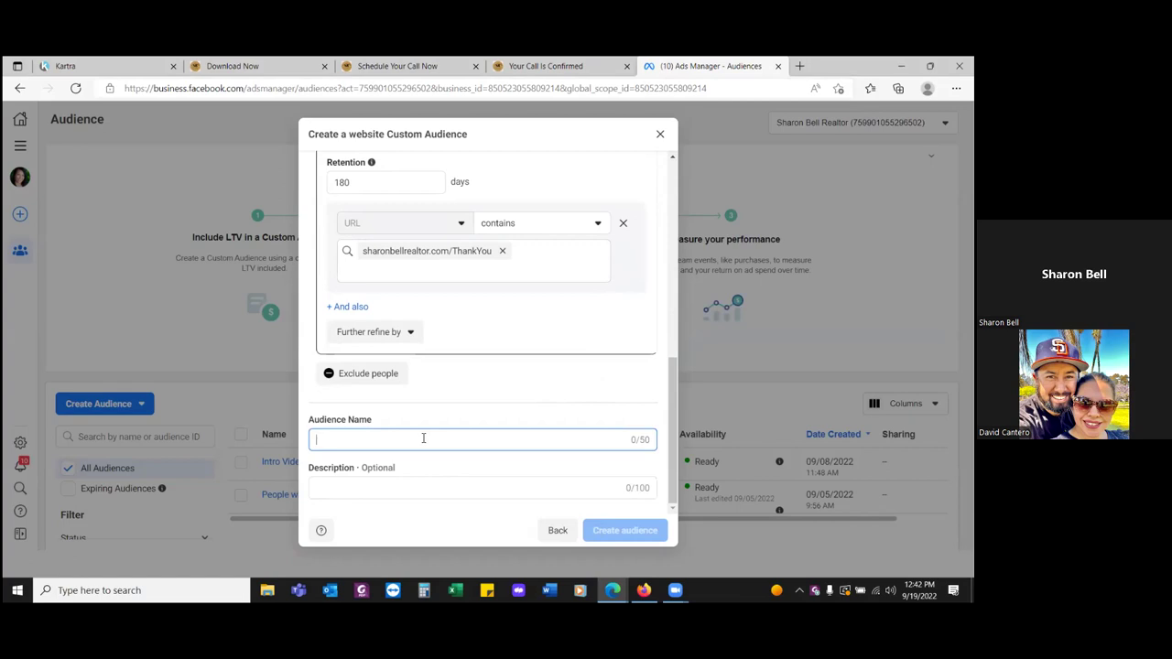
{"action": "type", "text": "bUYER"}
{"action": "key", "text": "BackSpace"}
{"action": "key", "text": "BackSpace"}
{"action": "key", "text": "BackSpace"}
{"action": "type", "text": "Buyer G"}
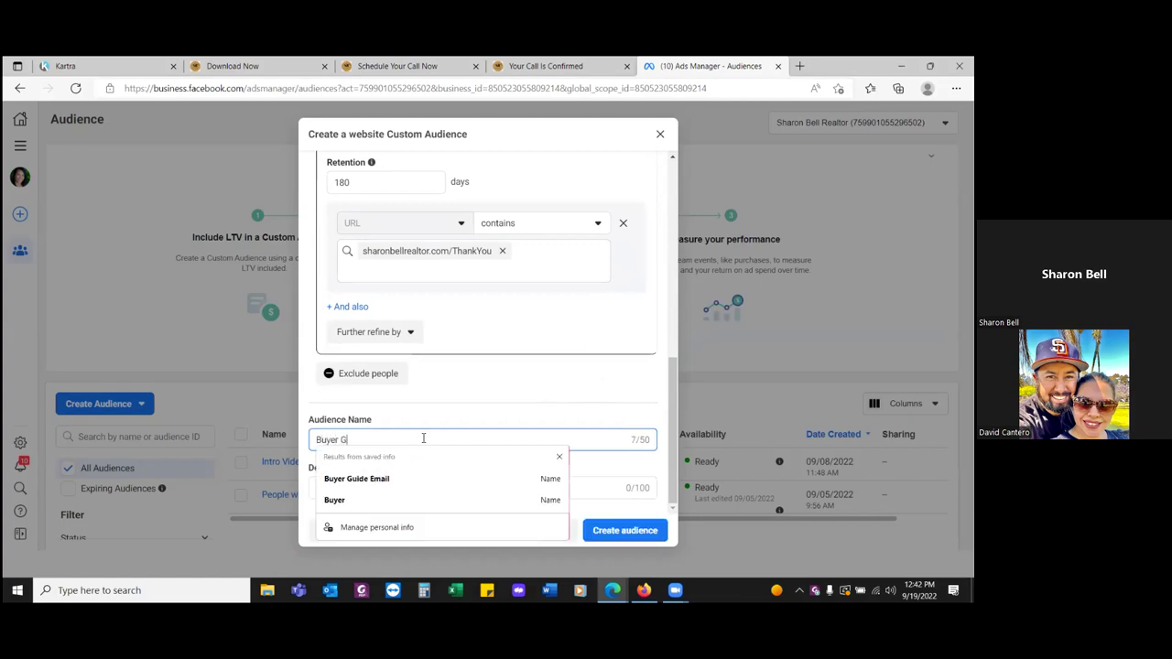
{"action": "type", "text": "uide Page isl"}
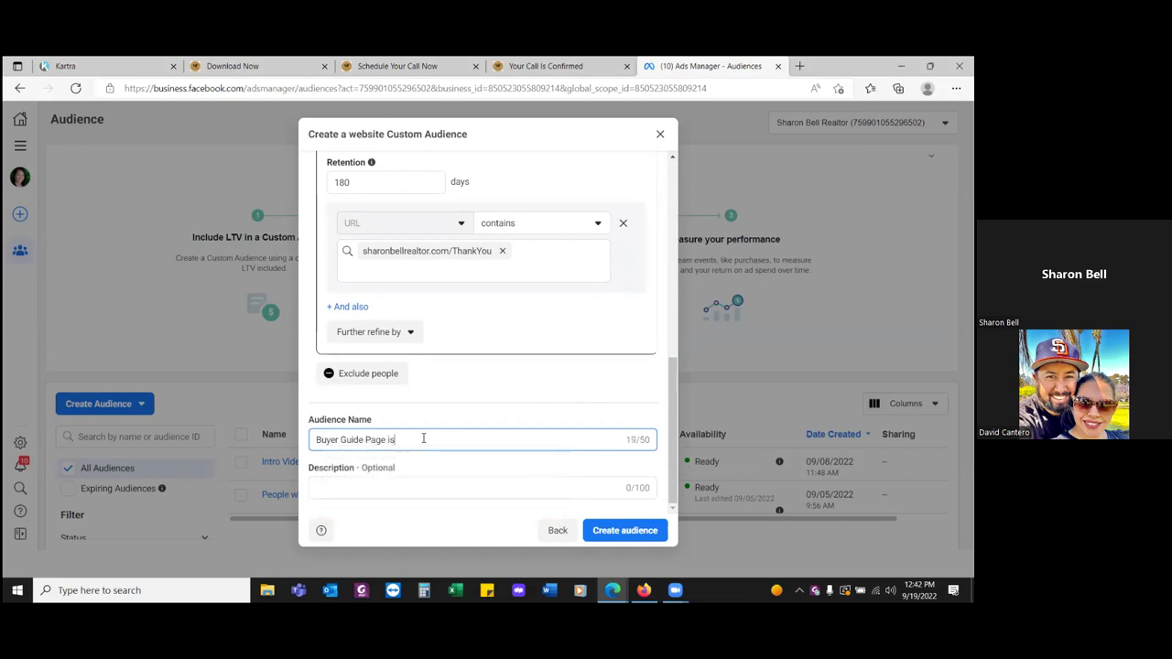
{"action": "key", "text": "BackSpace"}
{"action": "key", "text": "BackSpace"}
{"action": "type", "text": "Visitors (Only"}
{"action": "left_click", "coordinate": [615, 540]}
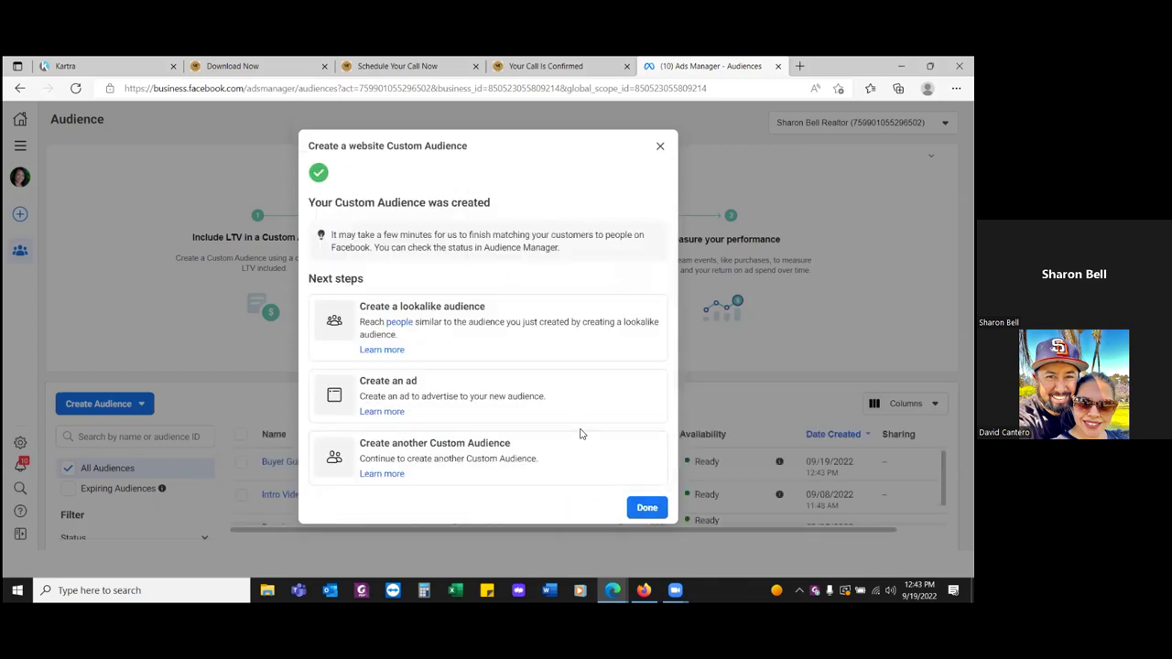
{"action": "left_click", "coordinate": [646, 510]}
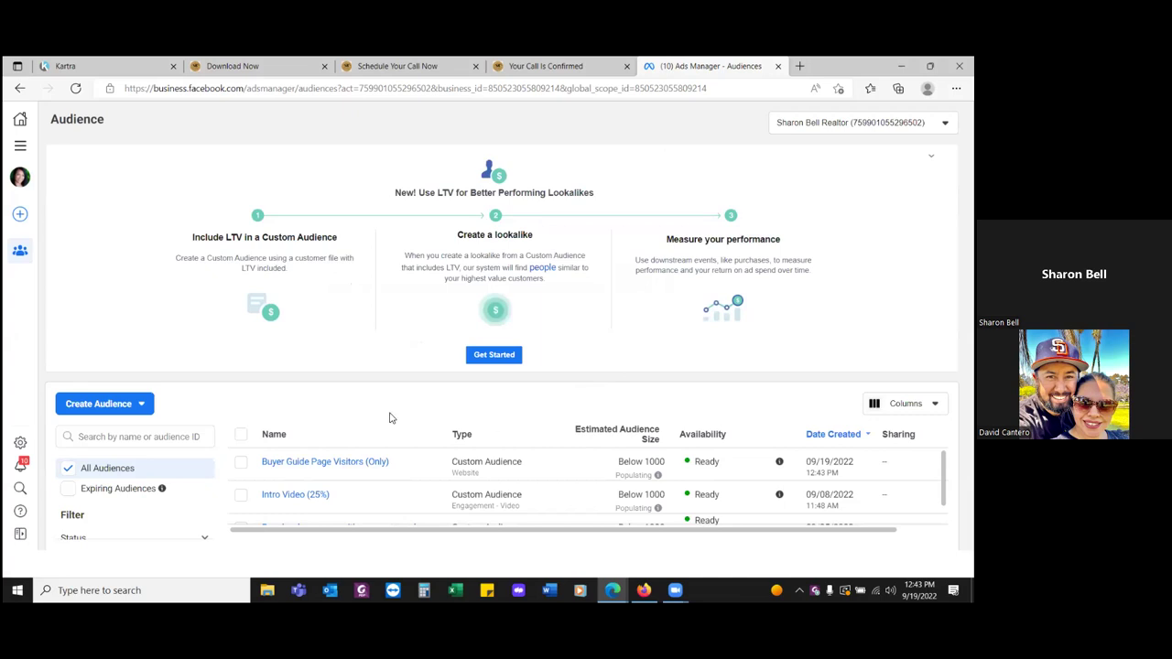
- Start a new Custom Audience from the Website source, based on people who visited specific web pages
{"action": "left_click", "coordinate": [104, 409]}
{"action": "left_click", "coordinate": [108, 437]}
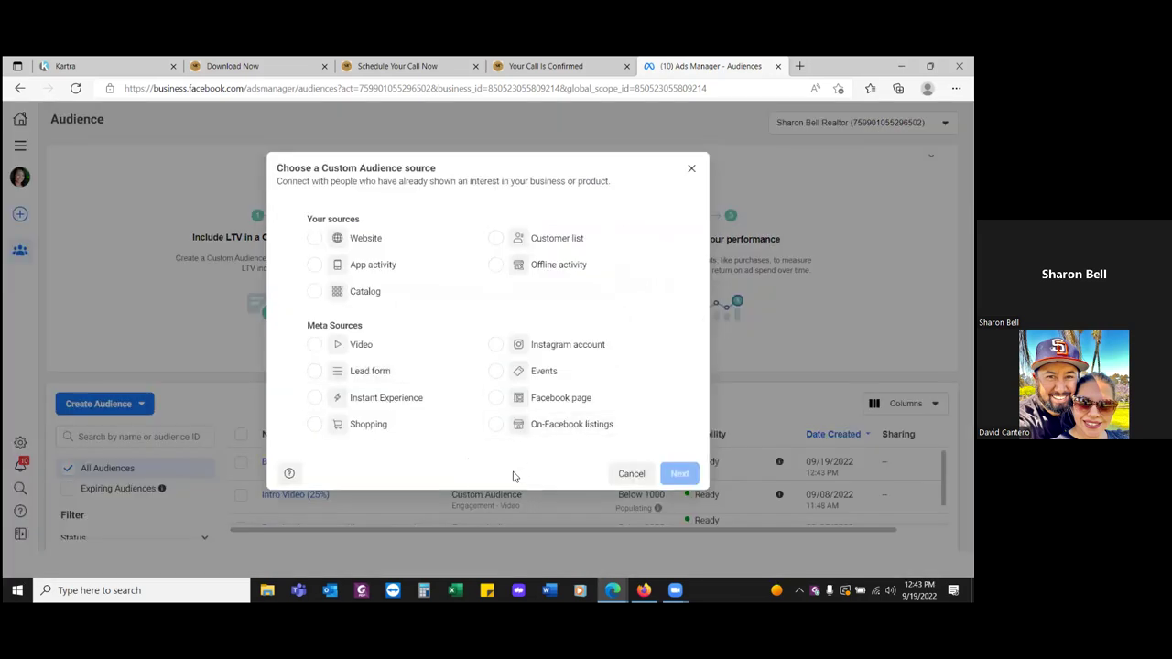
{"action": "left_click", "coordinate": [314, 238]}
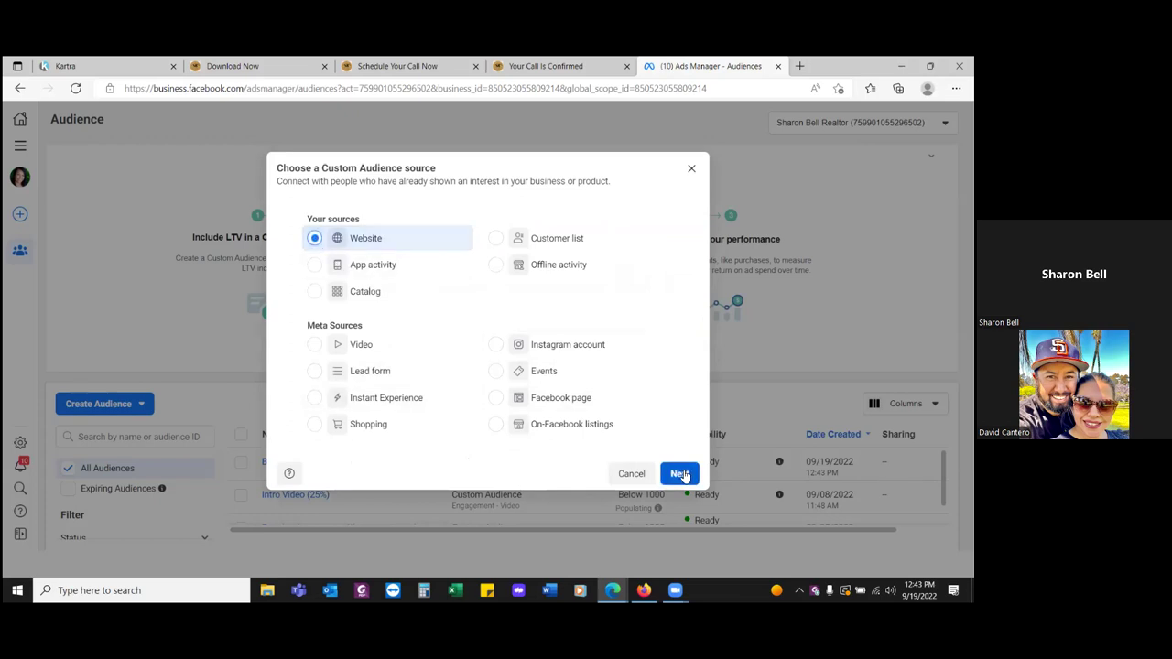
{"action": "left_click", "coordinate": [680, 473]}
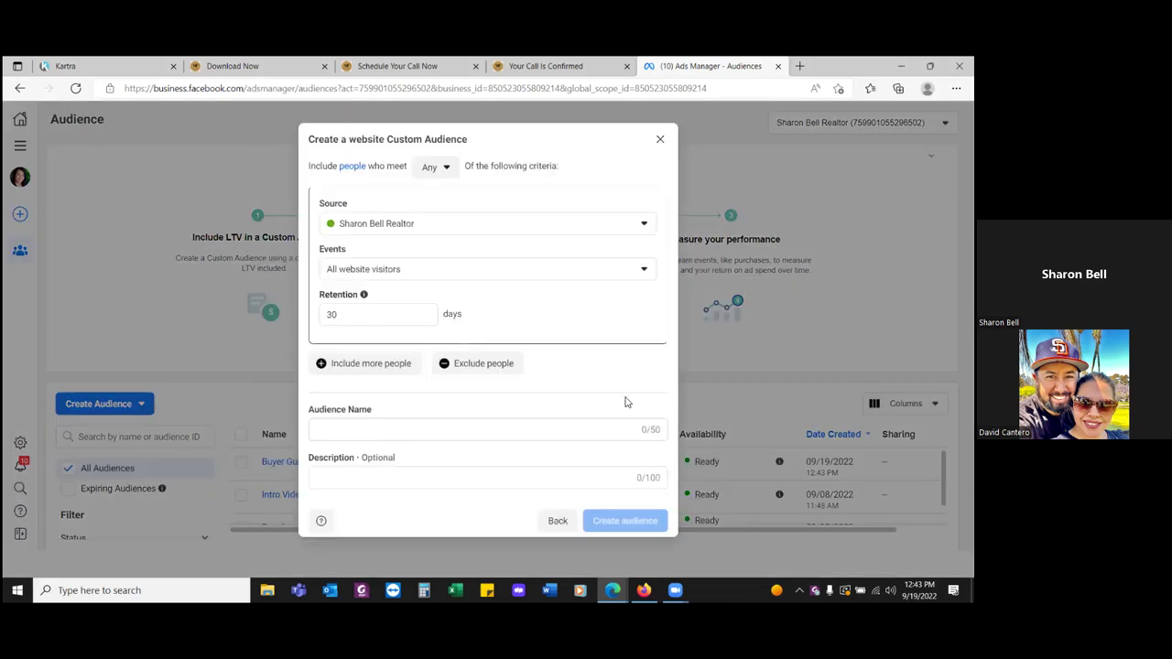
{"action": "left_click", "coordinate": [643, 271]}
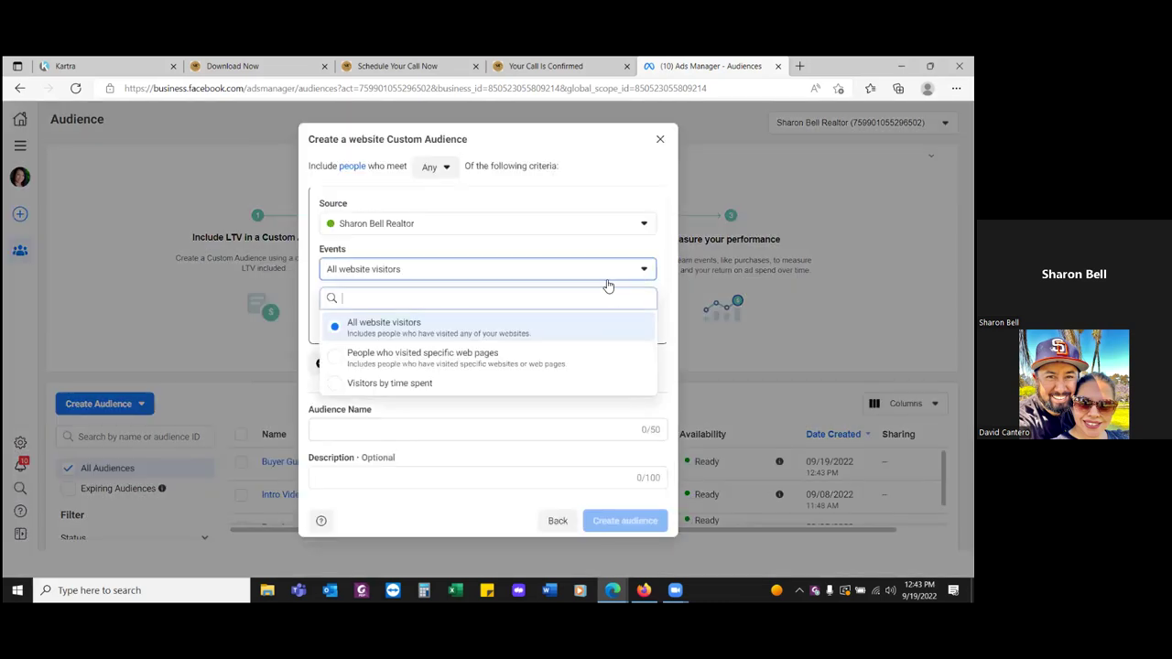
{"action": "left_click", "coordinate": [424, 363]}
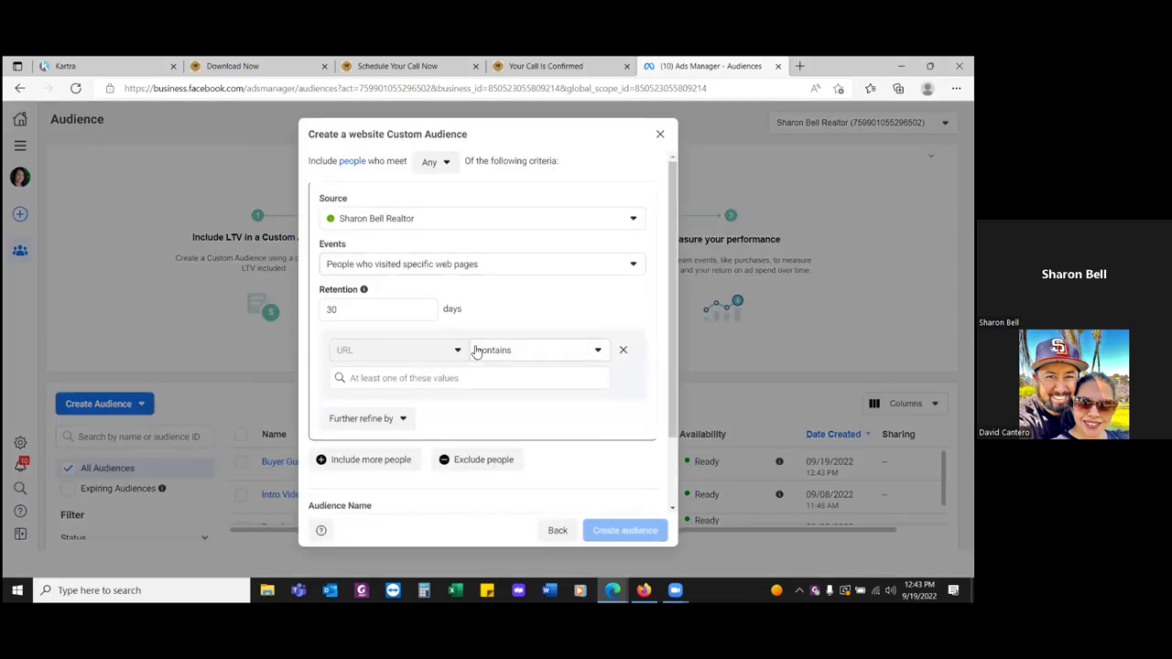
- Set the retention to 180 days and match visitors whose URL contains the copied ThankYou address
{"action": "double_click", "coordinate": [351, 312]}
{"action": "type", "text": "180"}
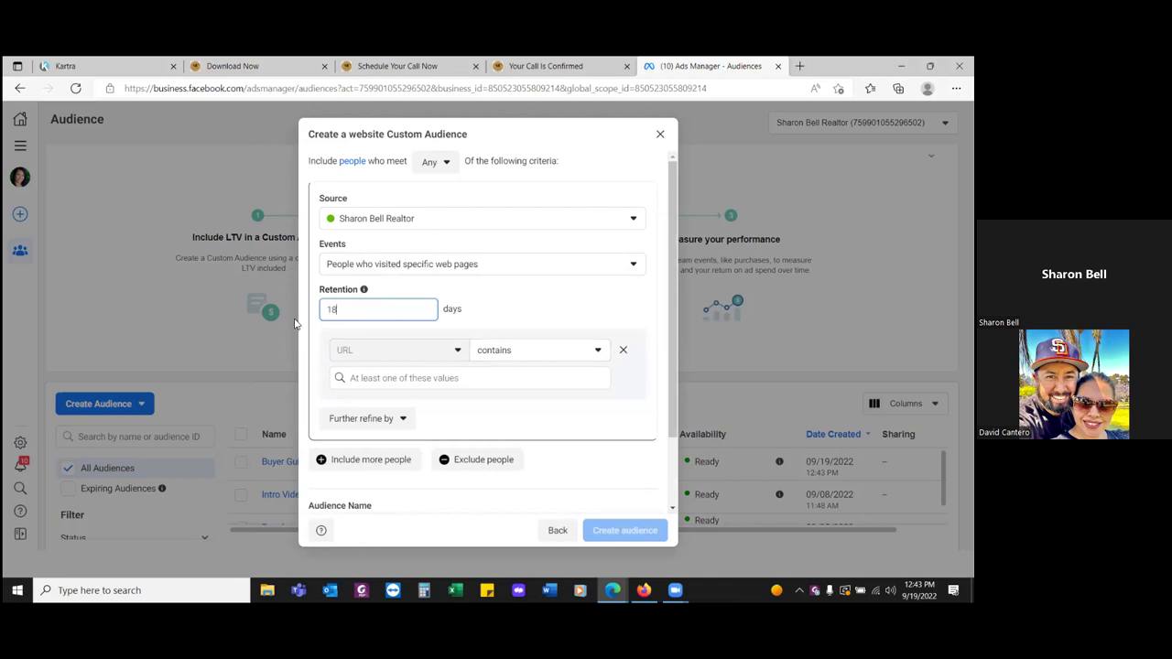
{"action": "left_click", "coordinate": [348, 334]}
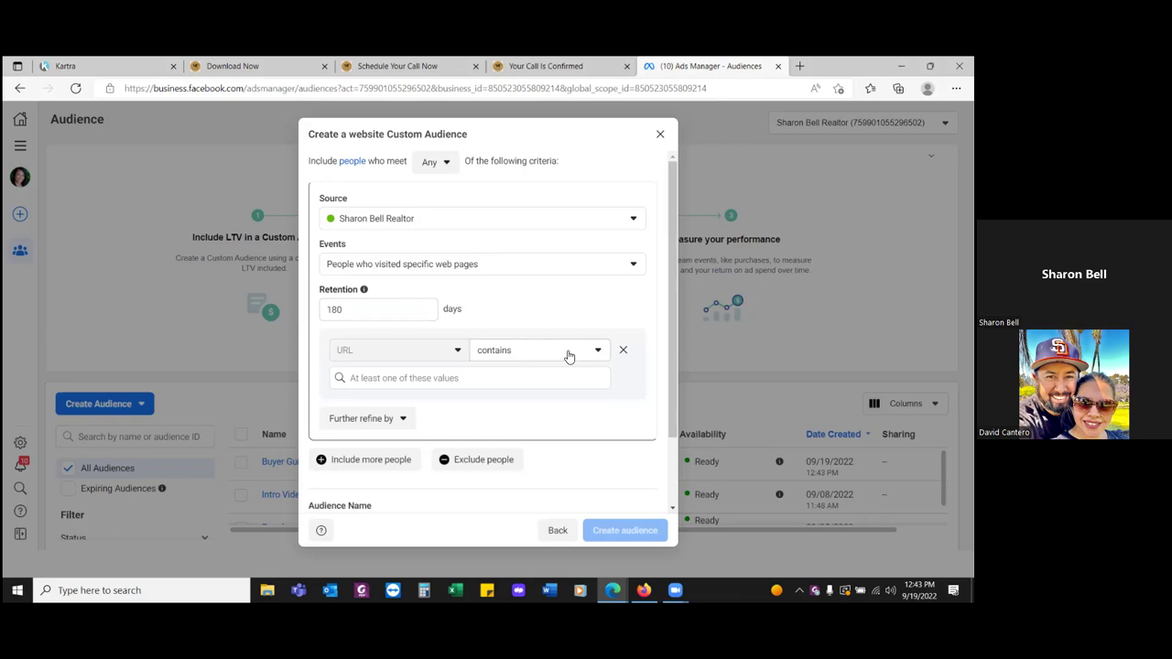
{"action": "left_click", "coordinate": [499, 384]}
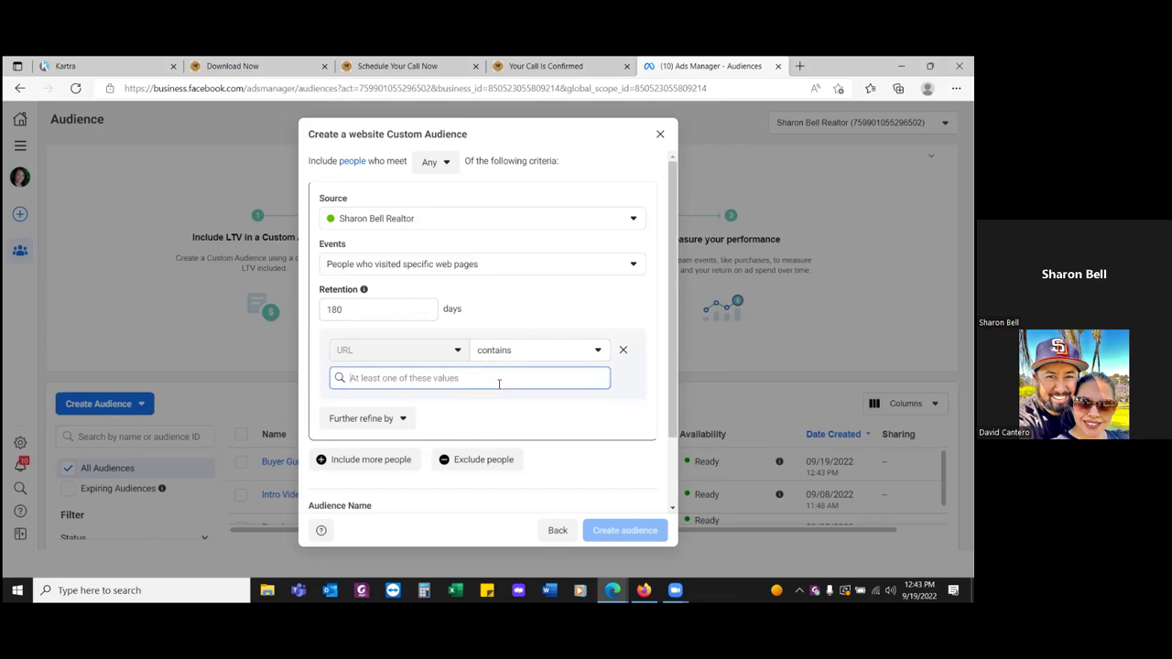
{"action": "key", "text": "ctrl+v"}
{"action": "left_click", "coordinate": [610, 408]}
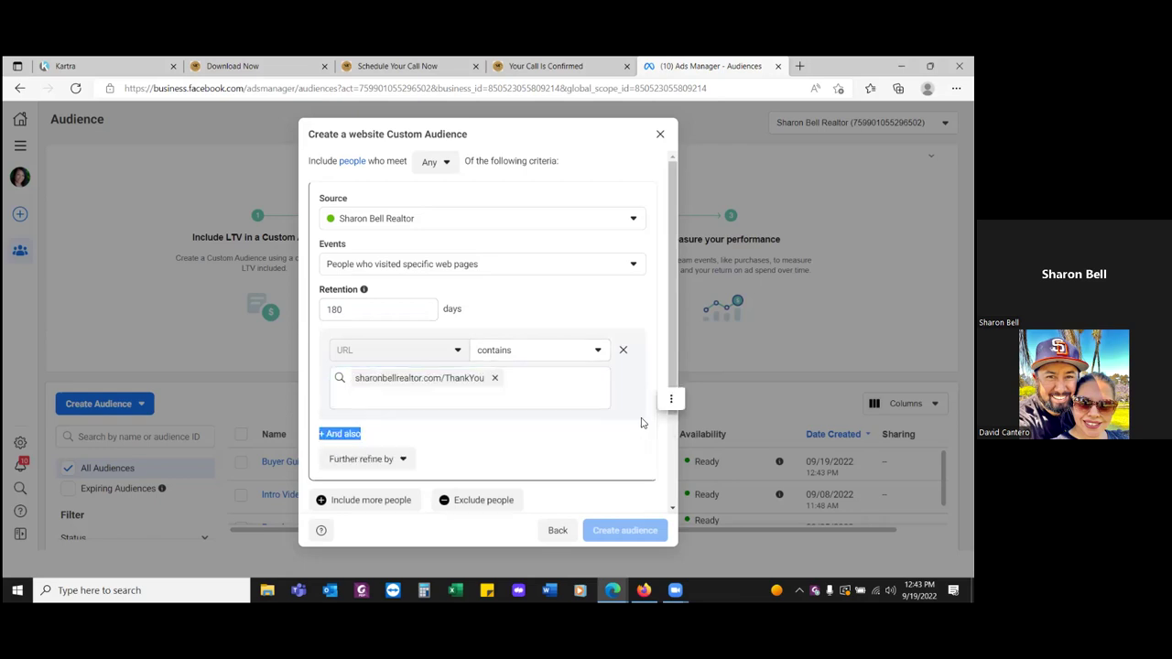
- Name the audience "Buyer Guide Leads", create it and return to the audience list
{"action": "scroll", "coordinate": [593, 434], "scroll_direction": "down", "scroll_amount": 3}
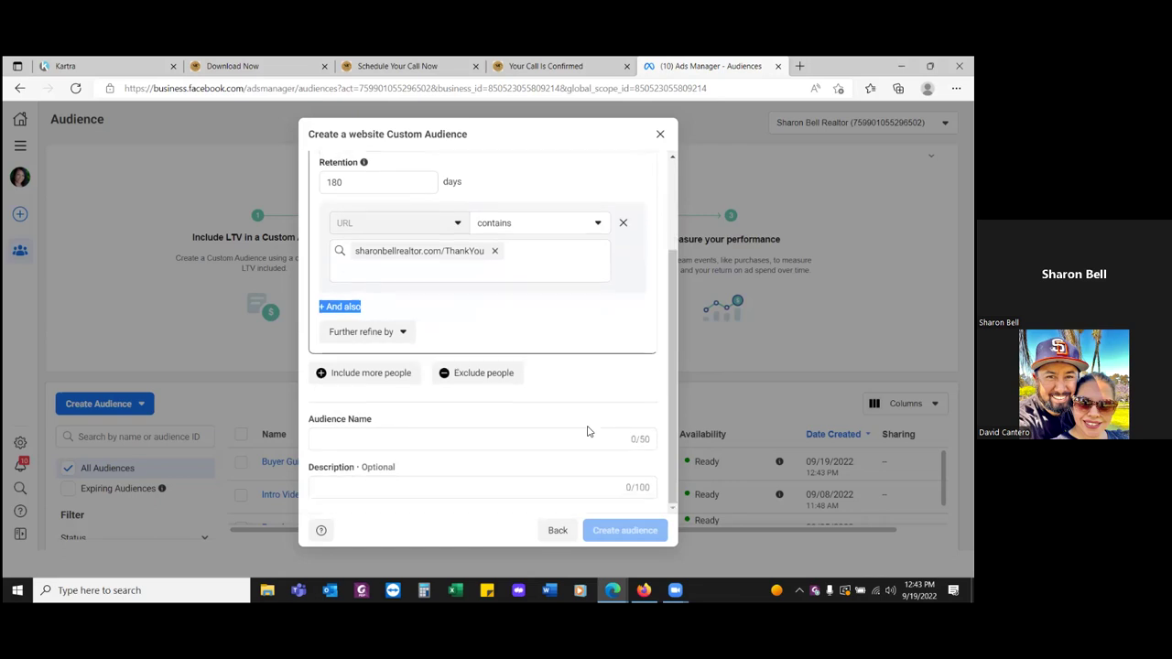
{"action": "left_click", "coordinate": [530, 450]}
{"action": "left_click", "coordinate": [425, 441]}
{"action": "type", "text": "Buyer Guide Leads"}
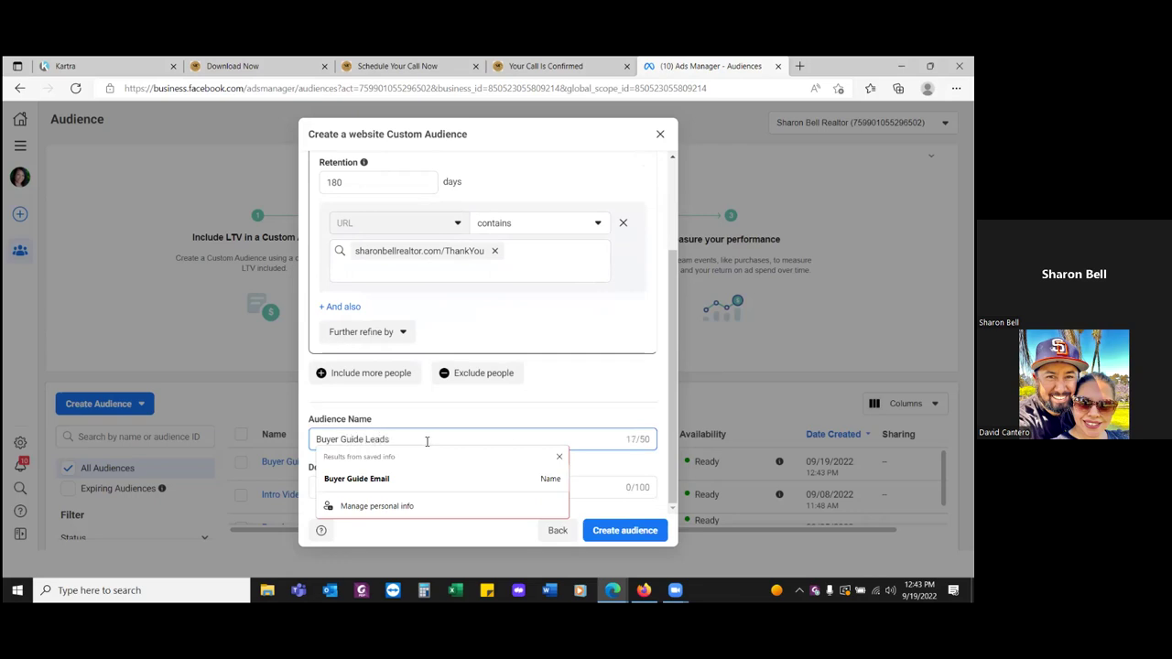
{"action": "left_click", "coordinate": [538, 418]}
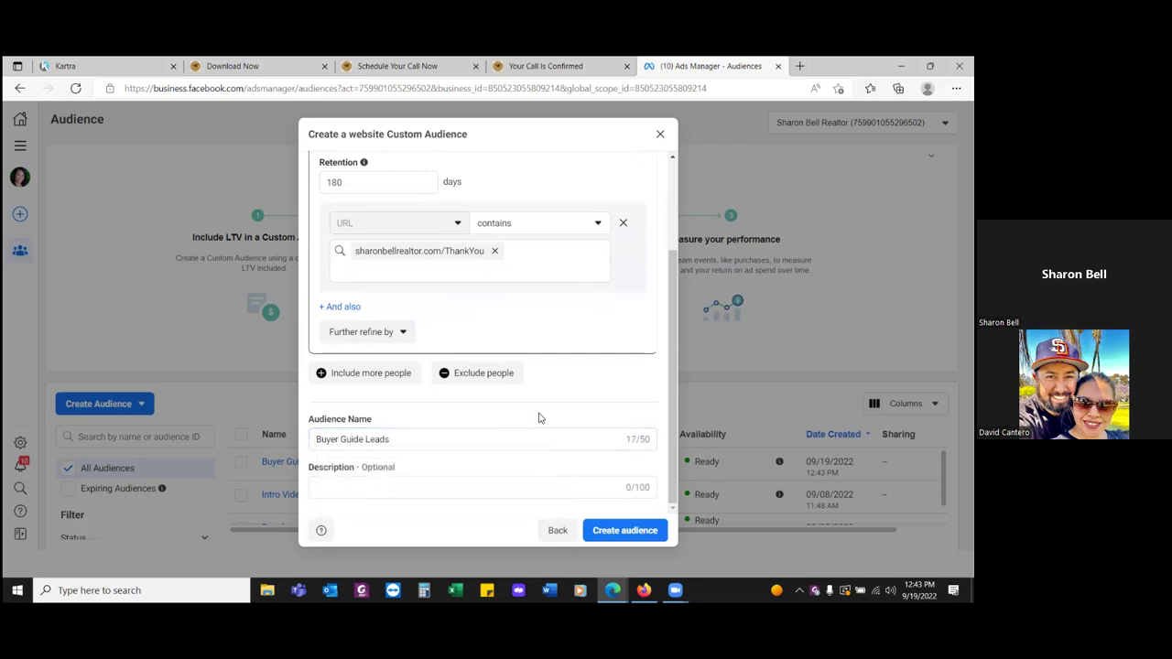
{"action": "left_click", "coordinate": [626, 533]}
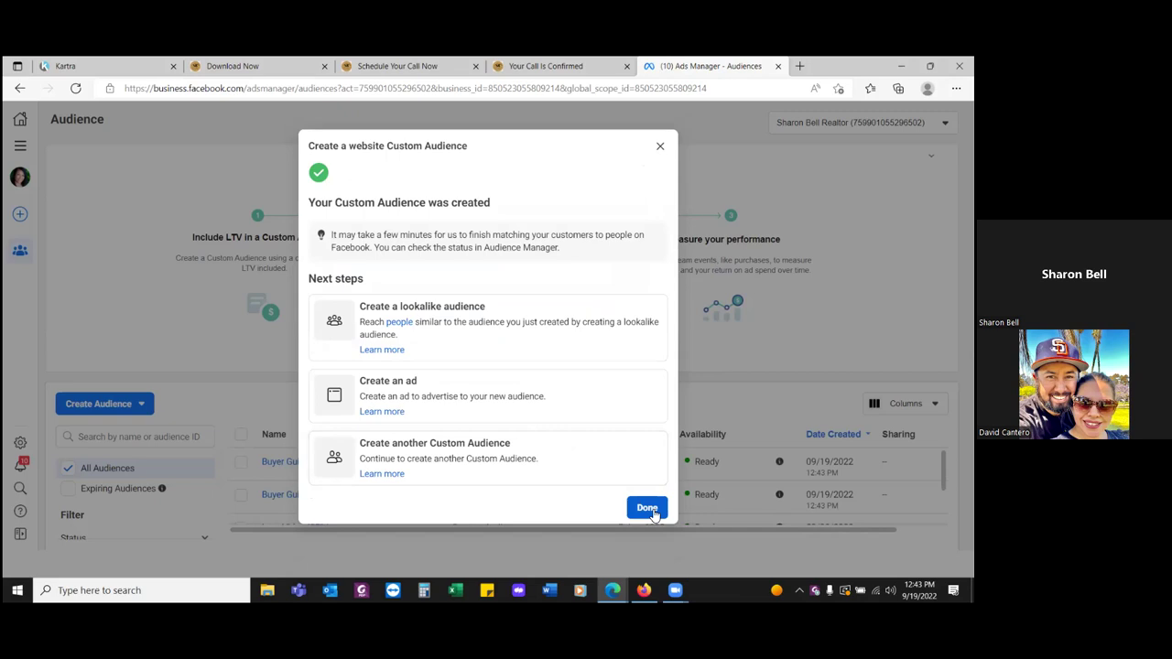
{"action": "left_click", "coordinate": [648, 510]}
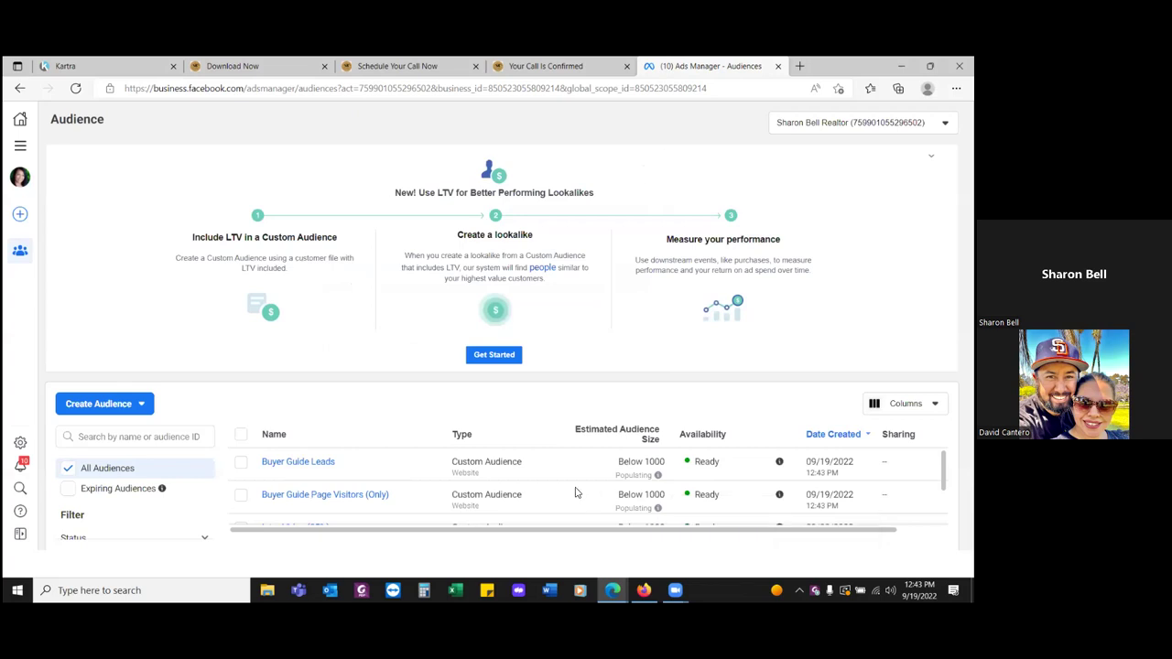
- Start another website Custom Audience of people who visited specific web pages, with a retention of 180 days
{"action": "scroll", "coordinate": [575, 492], "scroll_direction": "down", "scroll_amount": 2}
{"action": "scroll", "coordinate": [575, 493], "scroll_direction": "up", "scroll_amount": 2}
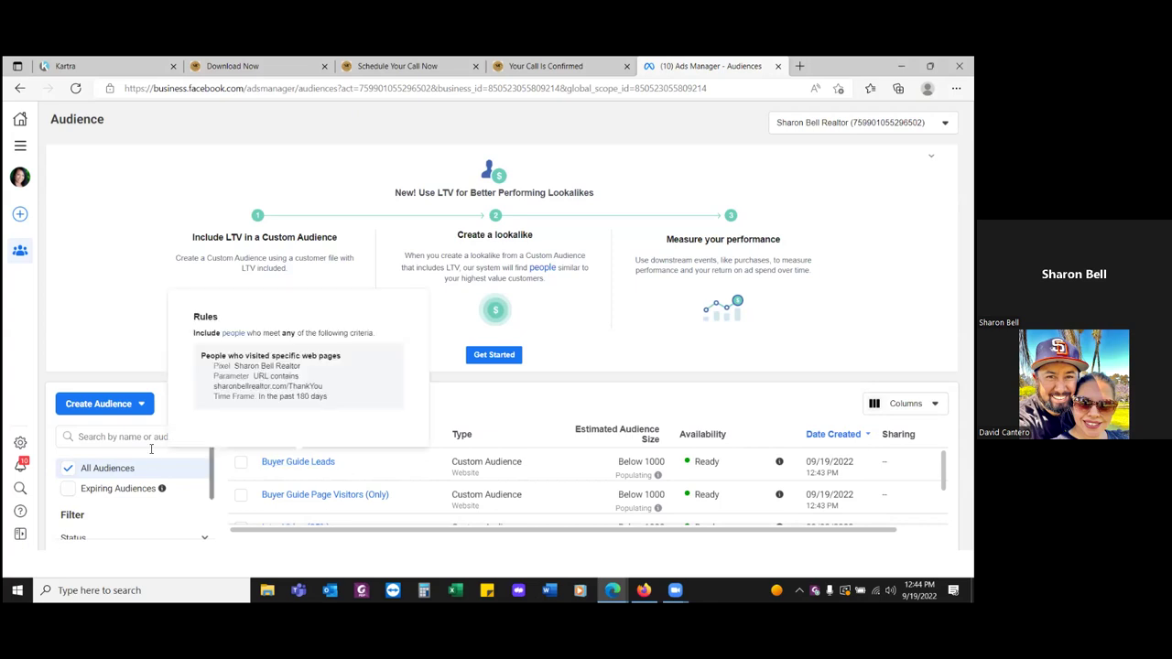
{"action": "left_click", "coordinate": [80, 404]}
{"action": "left_click", "coordinate": [92, 443]}
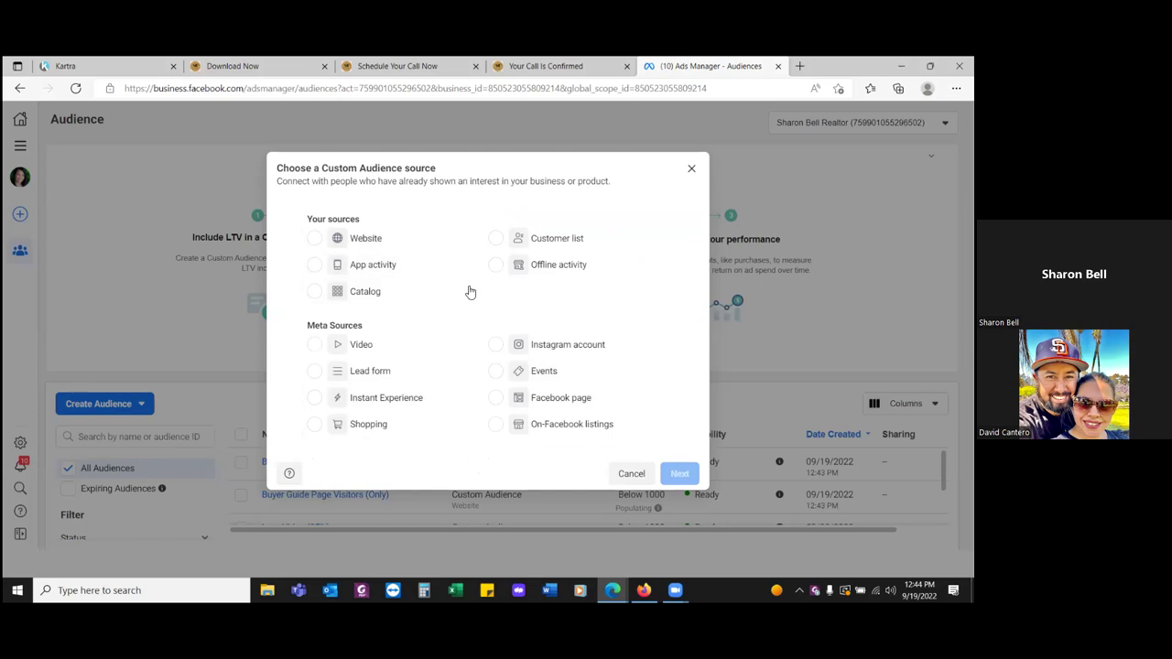
{"action": "left_click", "coordinate": [364, 243]}
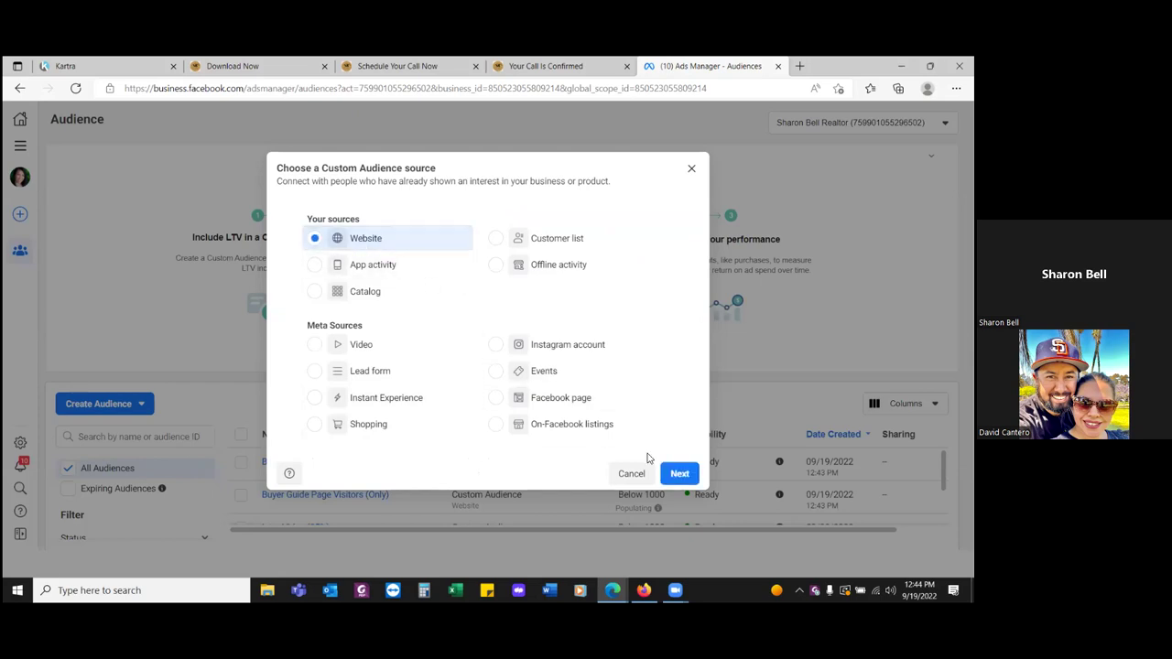
{"action": "left_click", "coordinate": [678, 474]}
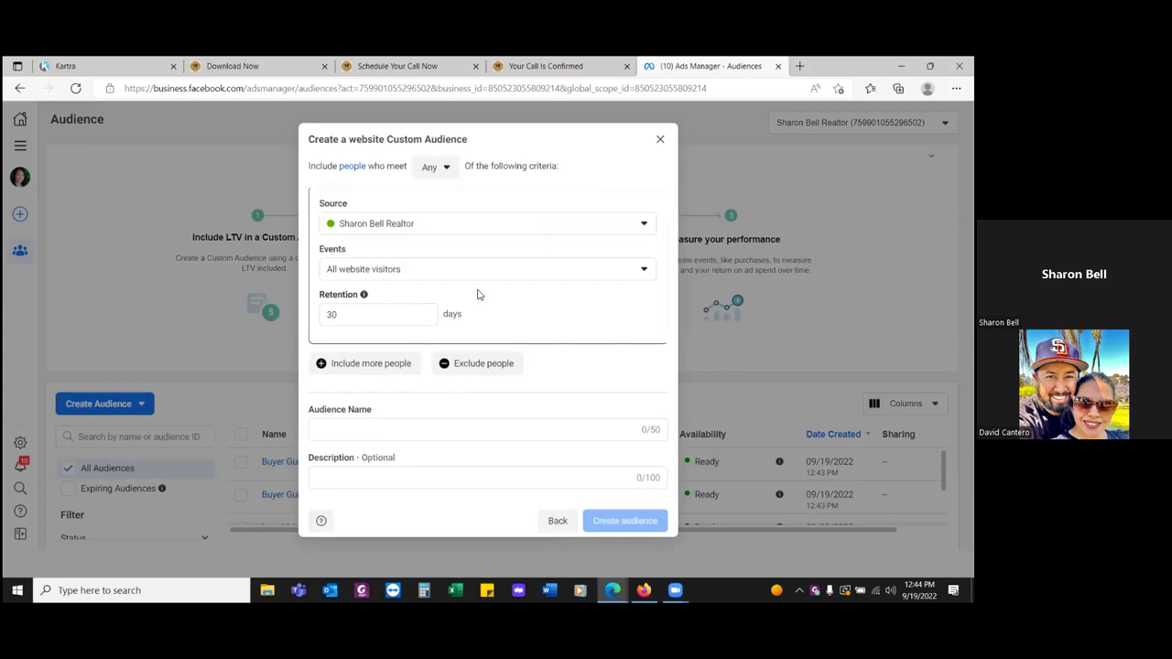
{"action": "left_click", "coordinate": [492, 276]}
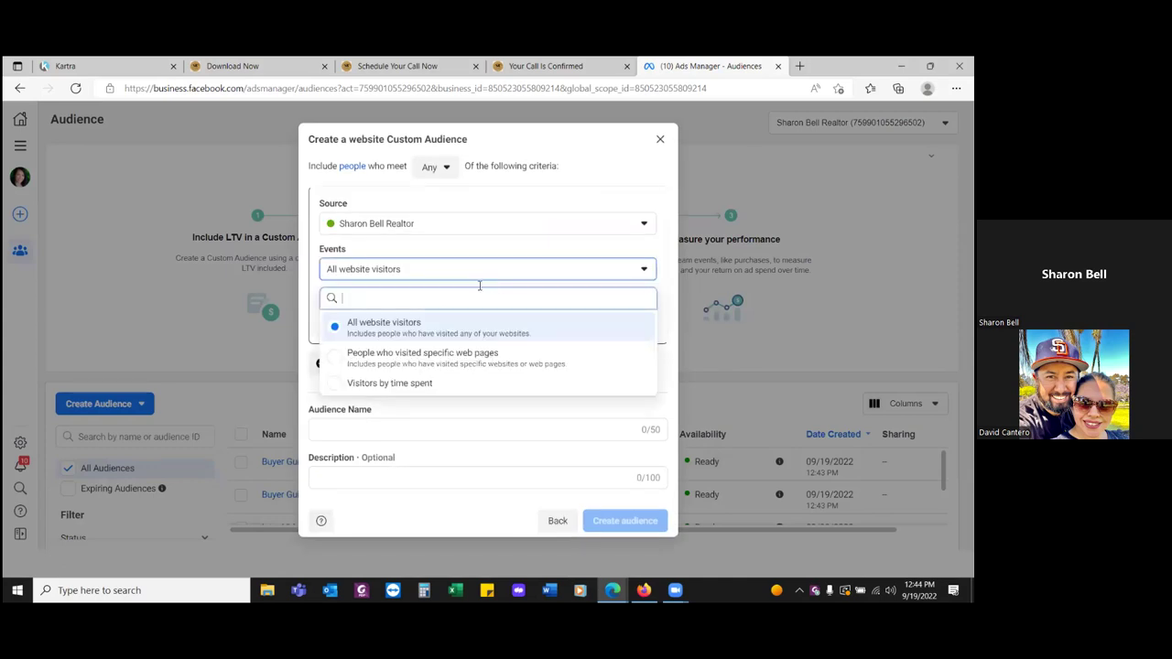
{"action": "left_click", "coordinate": [421, 353]}
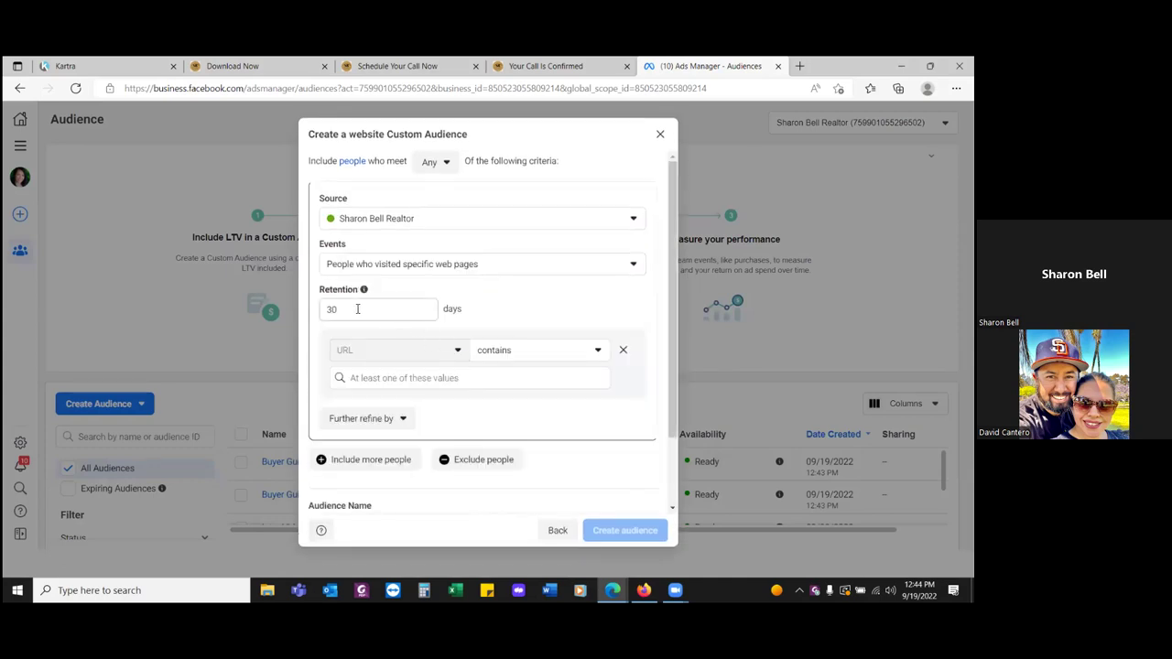
{"action": "left_click_drag", "start_coordinate": [351, 308], "coordinate": [328, 313]}
{"action": "type", "text": "180"}
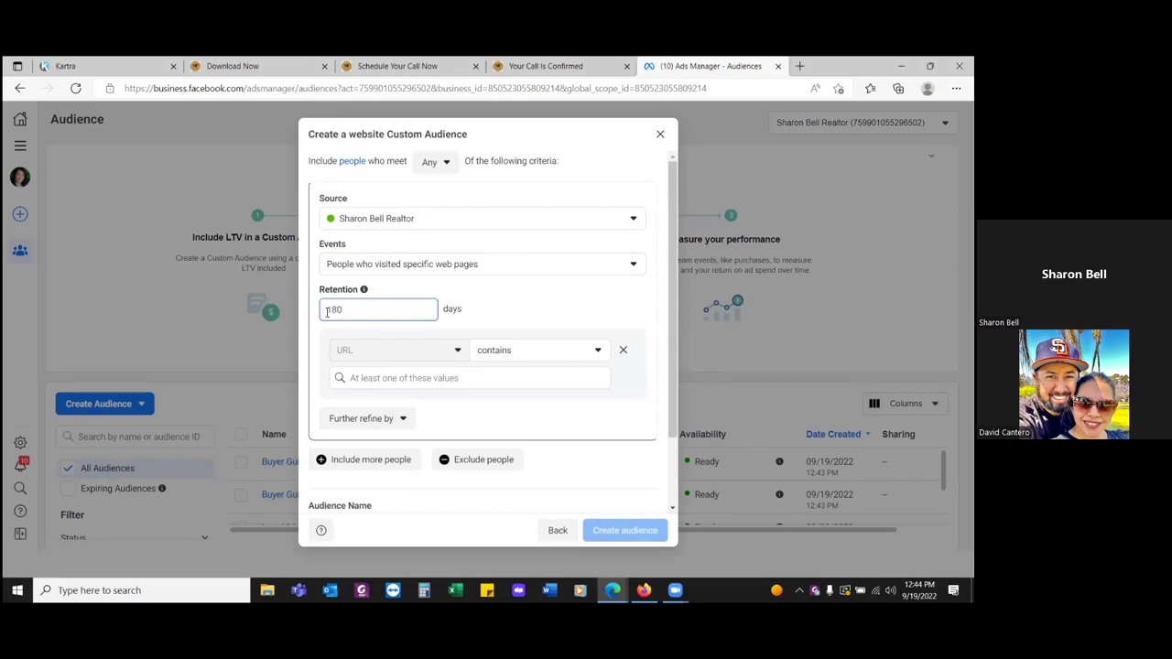
{"action": "left_click", "coordinate": [645, 430]}
{"action": "left_click", "coordinate": [544, 66]}
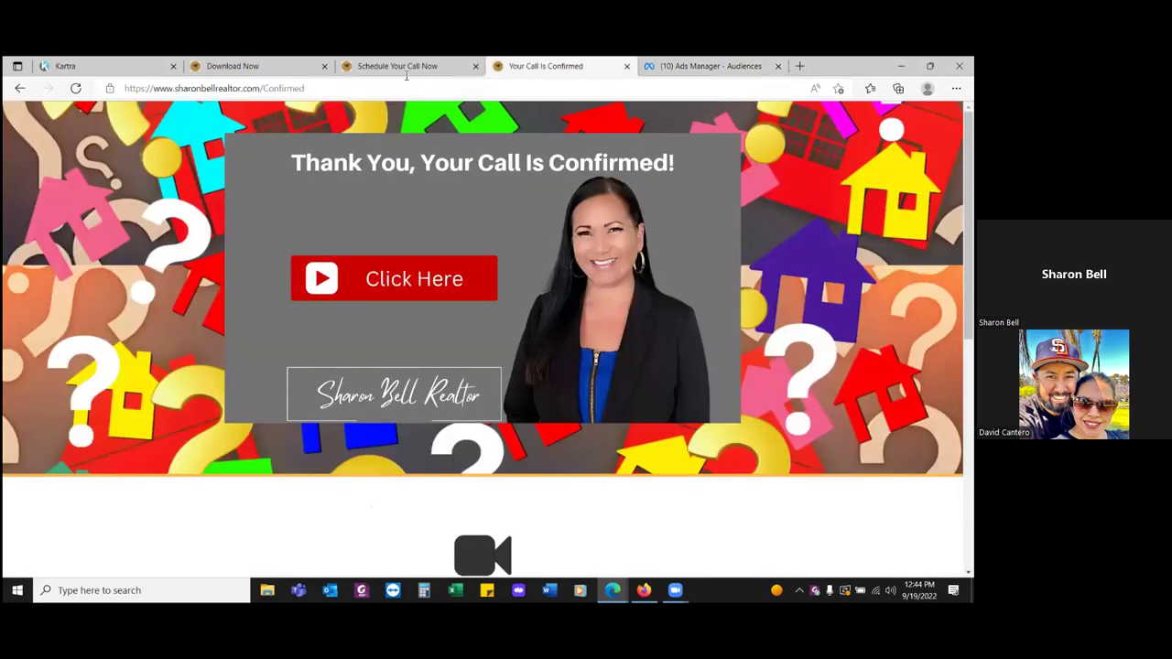
{"action": "left_click_drag", "start_coordinate": [363, 88], "coordinate": [174, 88]}
{"action": "key", "text": "ctrl+c"}
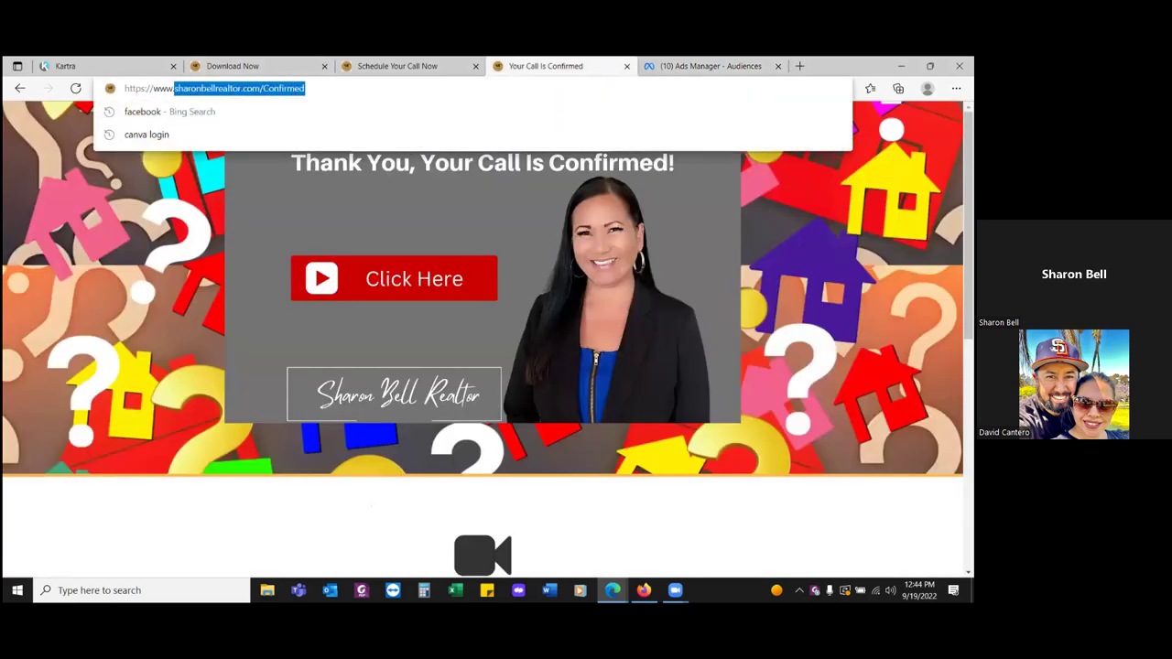
{"action": "left_click", "coordinate": [710, 66]}
{"action": "left_click", "coordinate": [511, 380]}
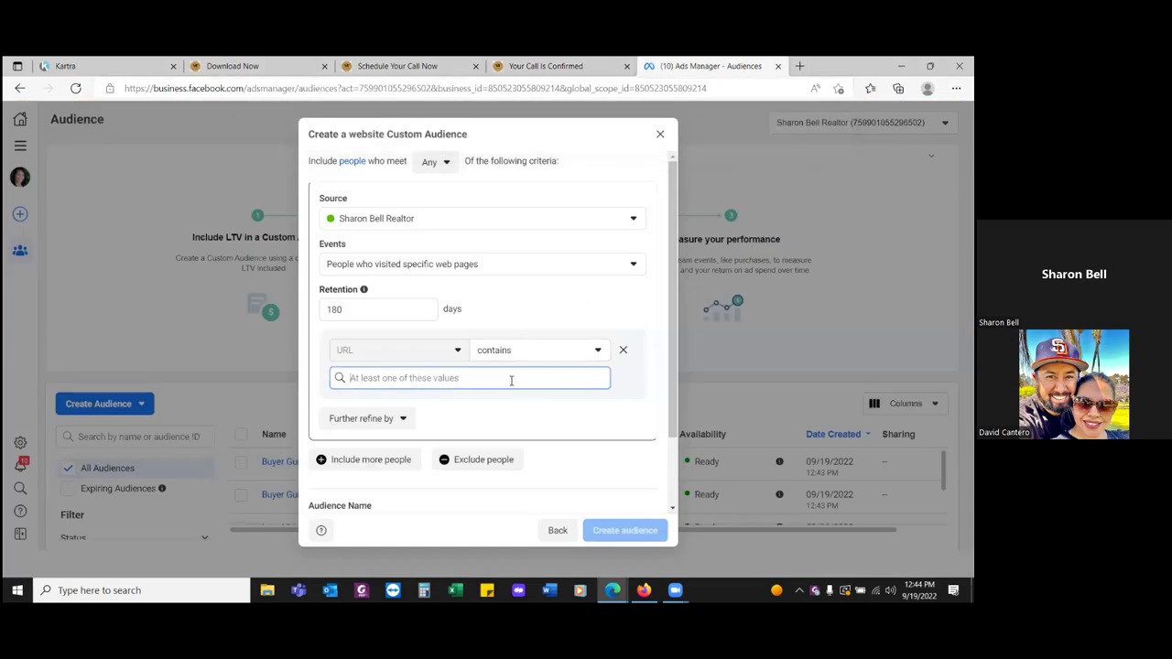
{"action": "key", "text": "ctrl+v"}
{"action": "key", "text": "Return"}
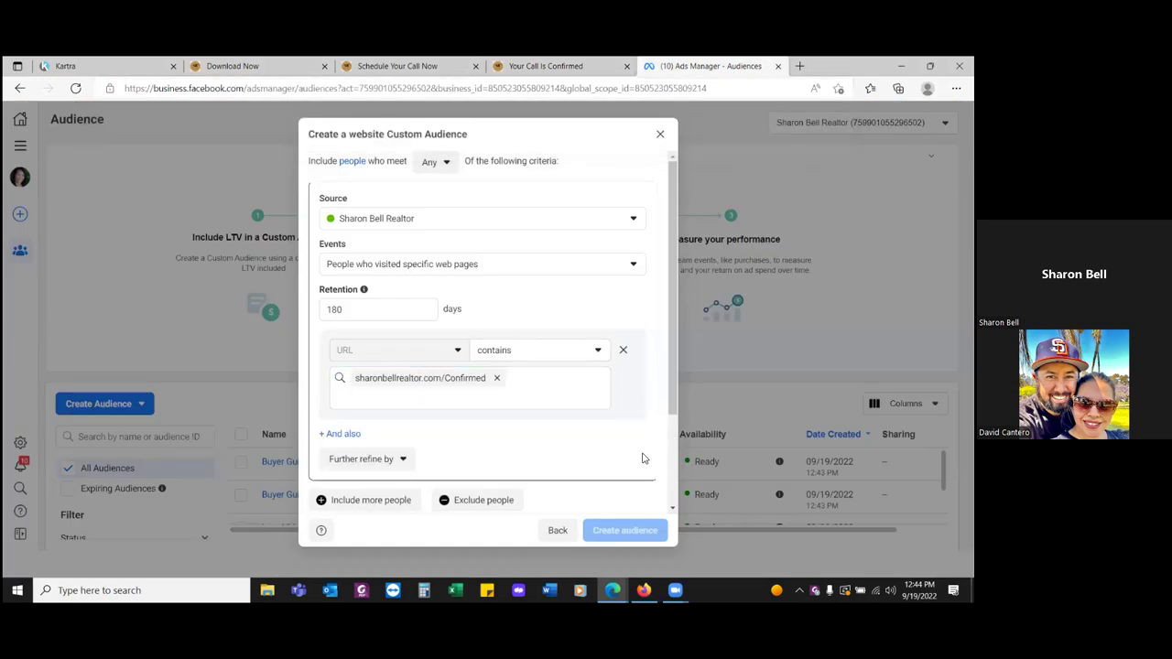
- Name the audience "Scheduled Appts", create it and return to the audience list
{"action": "scroll", "coordinate": [605, 455], "scroll_direction": "down", "scroll_amount": 1}
{"action": "left_click", "coordinate": [503, 458]}
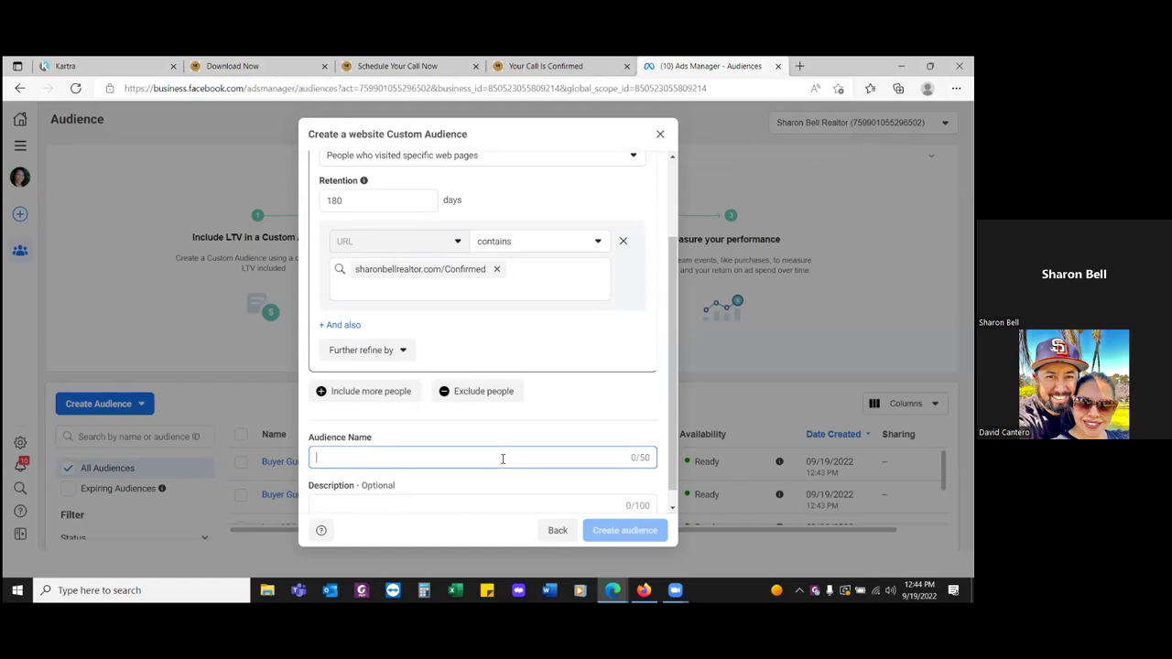
{"action": "type", "text": "Appts"}
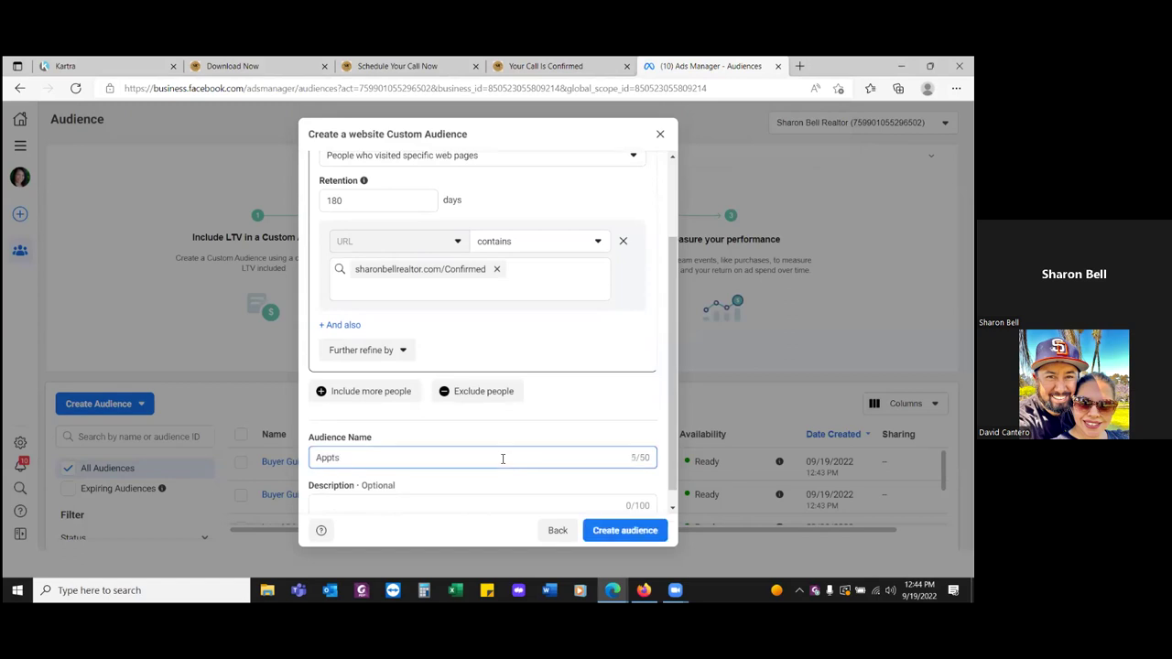
{"action": "key", "text": "BackSpace"}
{"action": "key", "text": "BackSpace"}
{"action": "key", "text": "BackSpace"}
{"action": "key", "text": "BackSpace"}
{"action": "type", "text": "Scheduled Appts"}
{"action": "left_click", "coordinate": [615, 539]}
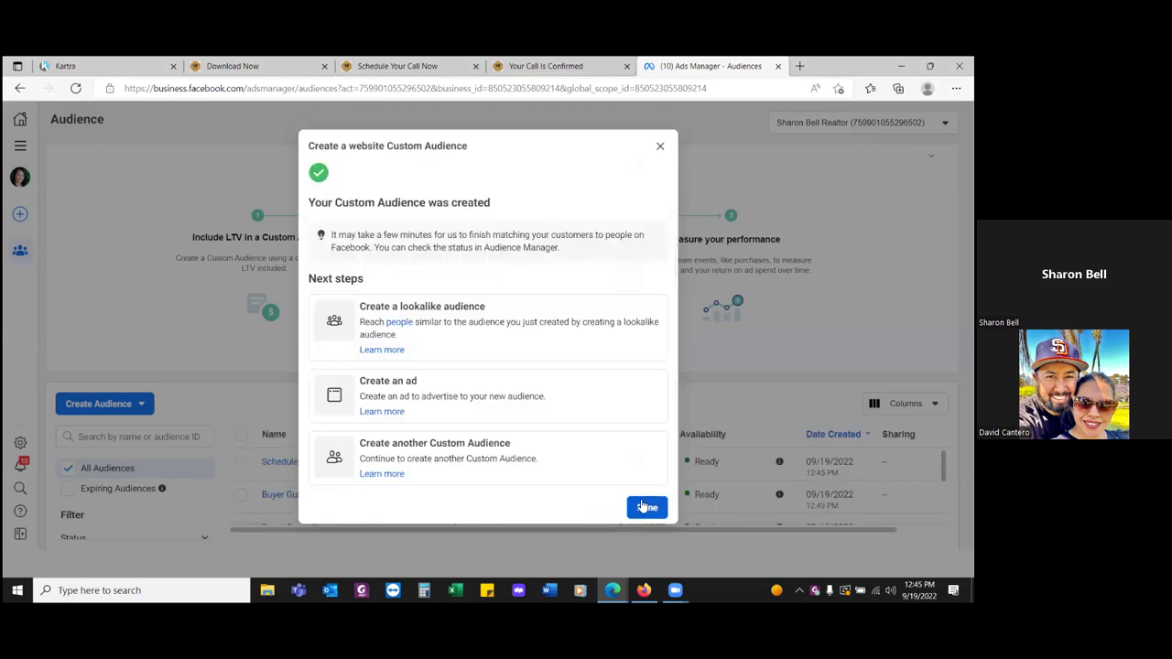
{"action": "left_click", "coordinate": [646, 507]}
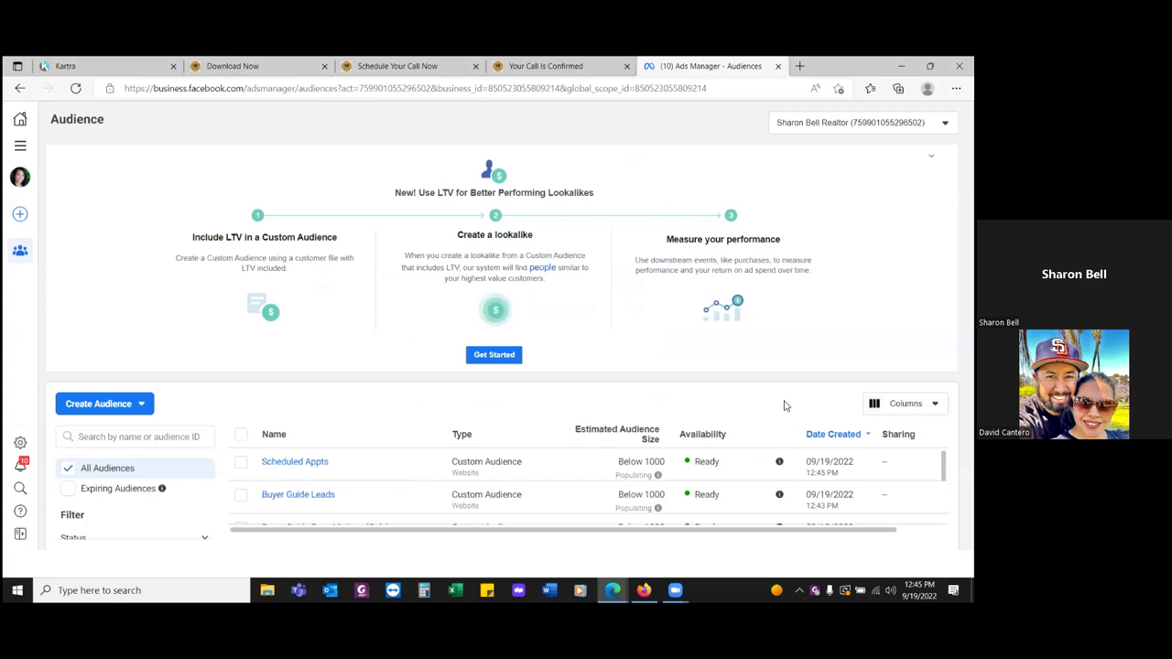
- Look over the audience list and switch from Audiences to the Campaigns overview in Ads Manager
{"action": "scroll", "coordinate": [645, 462], "scroll_direction": "down", "scroll_amount": 2}
{"action": "scroll", "coordinate": [645, 467], "scroll_direction": "up", "scroll_amount": 2}
{"action": "mouse_move", "coordinate": [657, 475]}
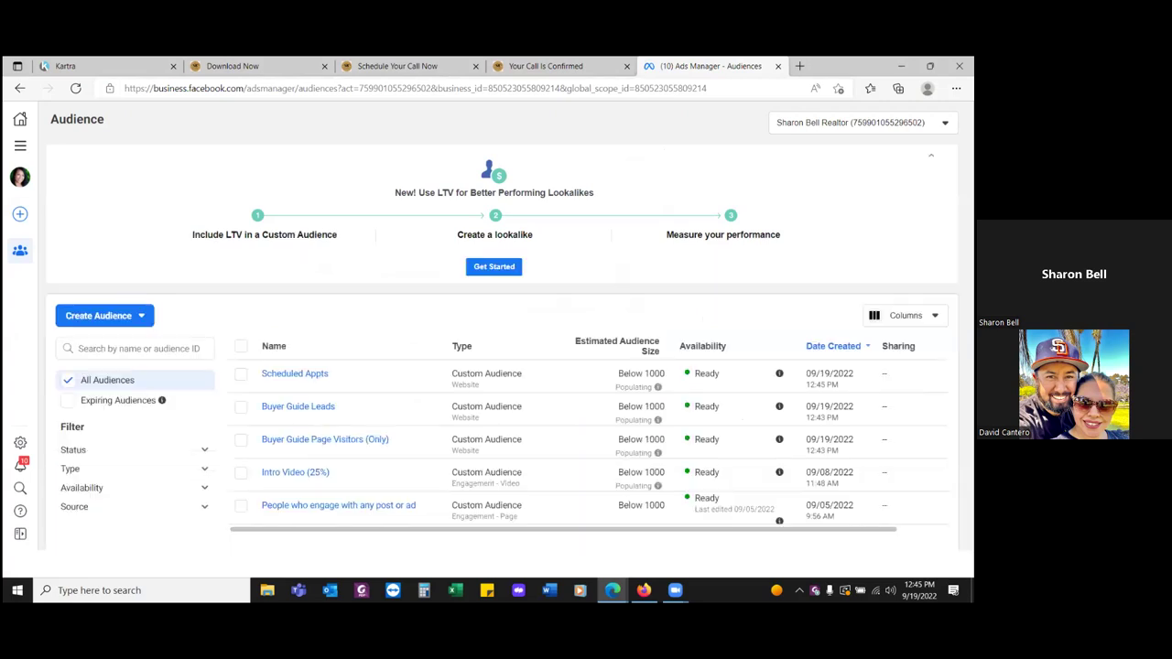
{"action": "left_click", "coordinate": [28, 149]}
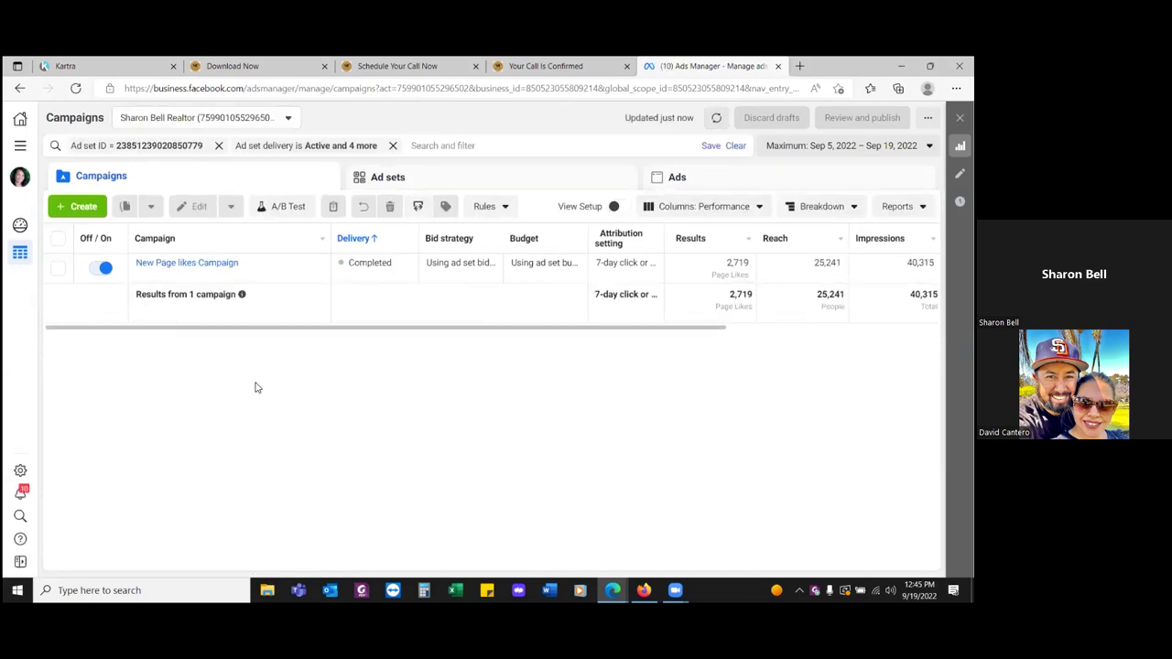
- Create a new campaign with the Traffic objective and declare Housing as its special ad category
{"action": "left_click", "coordinate": [78, 206]}
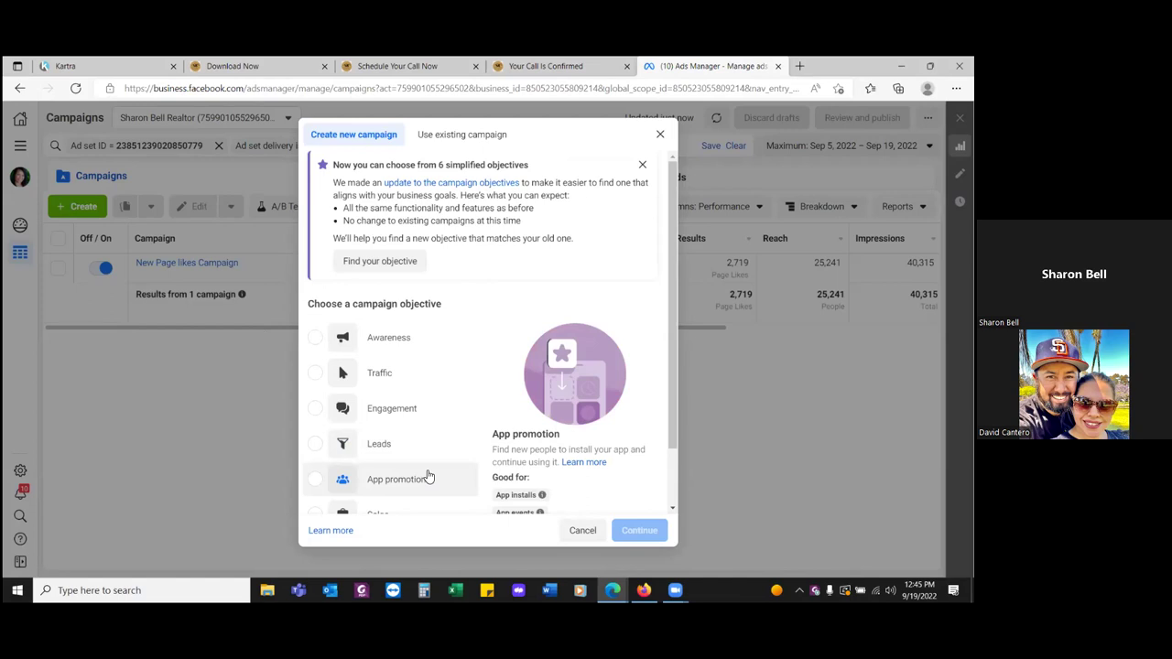
{"action": "left_click", "coordinate": [352, 375]}
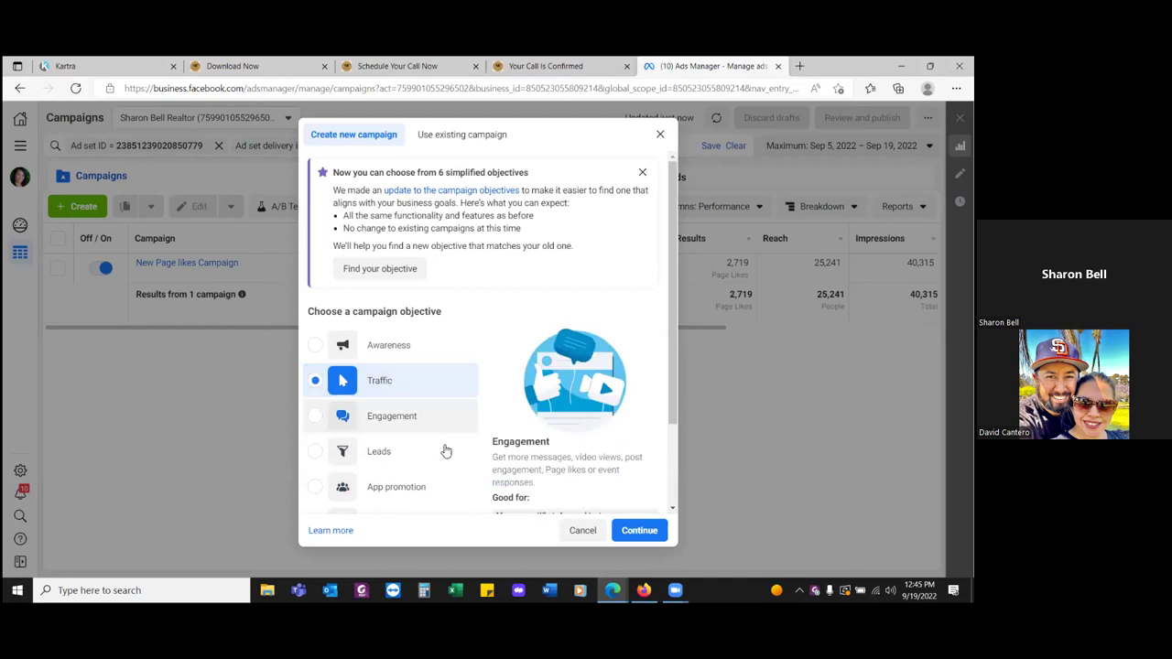
{"action": "left_click", "coordinate": [651, 533]}
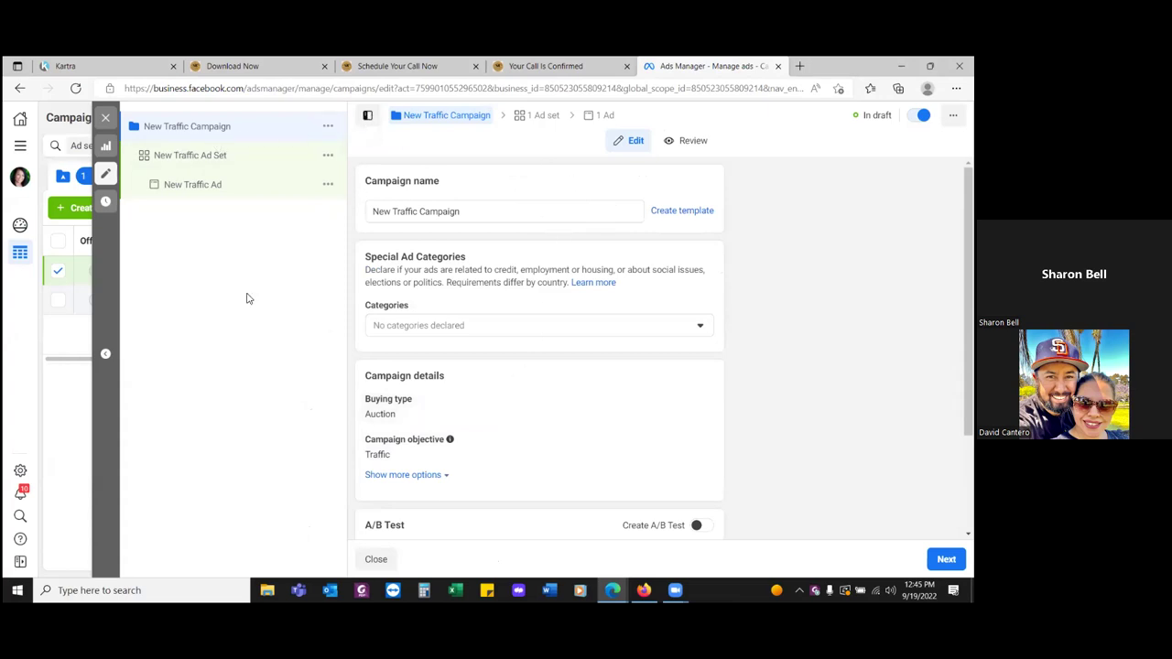
{"action": "left_click", "coordinate": [693, 326]}
{"action": "left_click", "coordinate": [498, 442]}
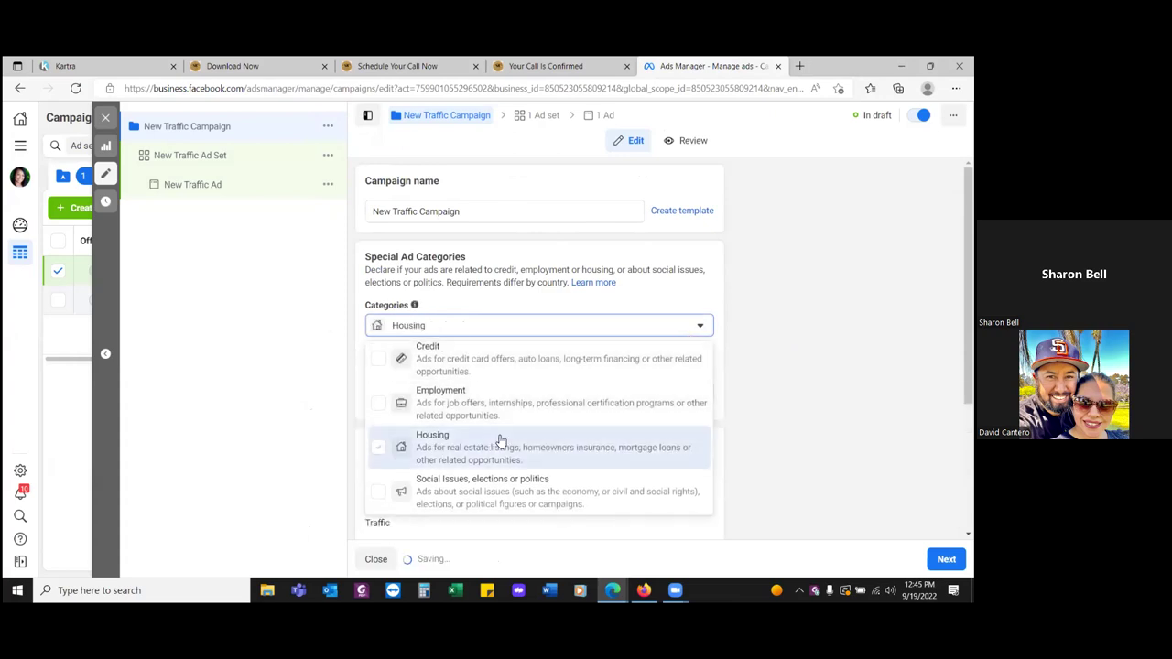
- Continue from the campaign settings to the ad set and look through the existing custom audiences in its Audience section
{"action": "left_click", "coordinate": [790, 333]}
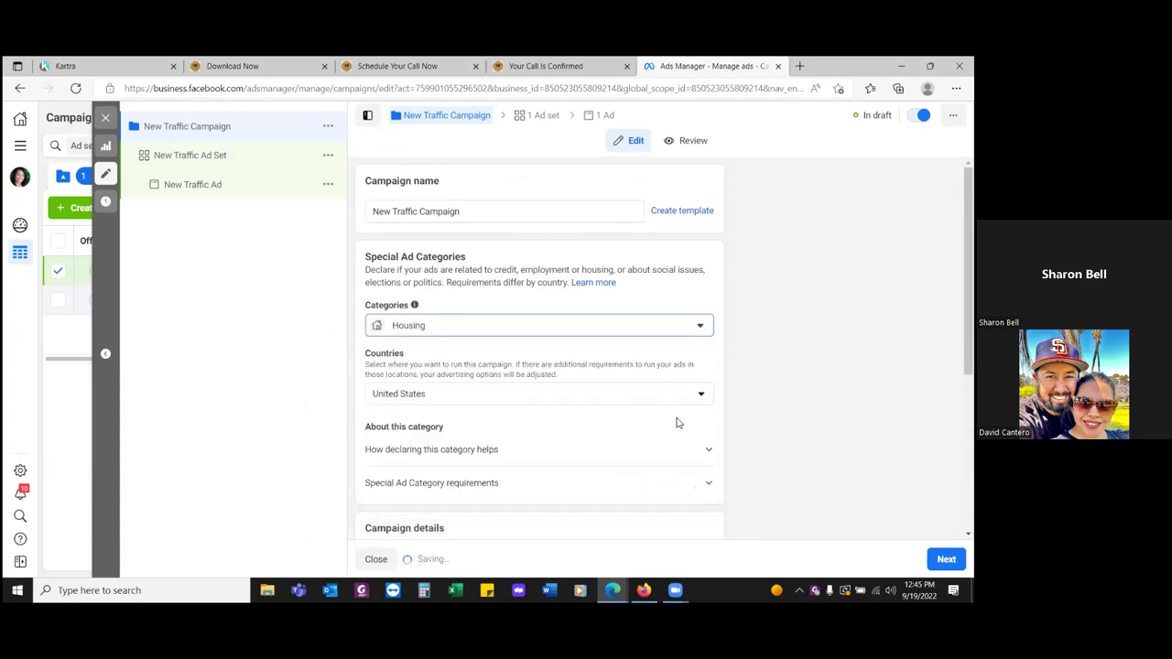
{"action": "left_click", "coordinate": [946, 558]}
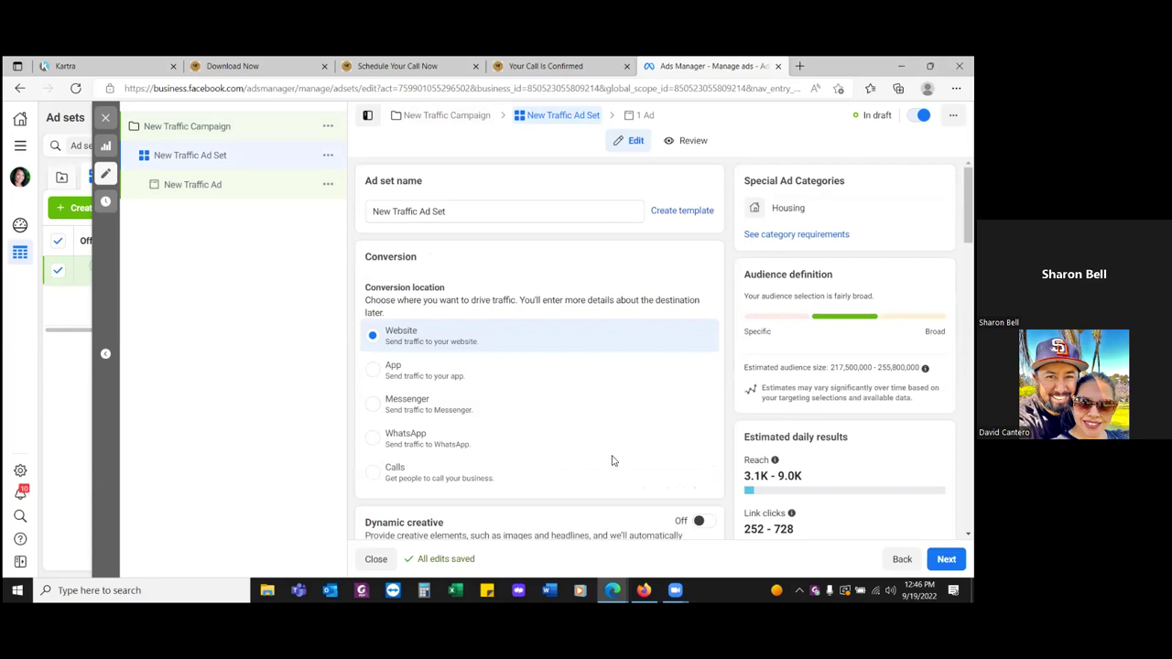
{"action": "scroll", "coordinate": [623, 458], "scroll_direction": "down", "scroll_amount": 5}
{"action": "scroll", "coordinate": [632, 455], "scroll_direction": "down", "scroll_amount": 1}
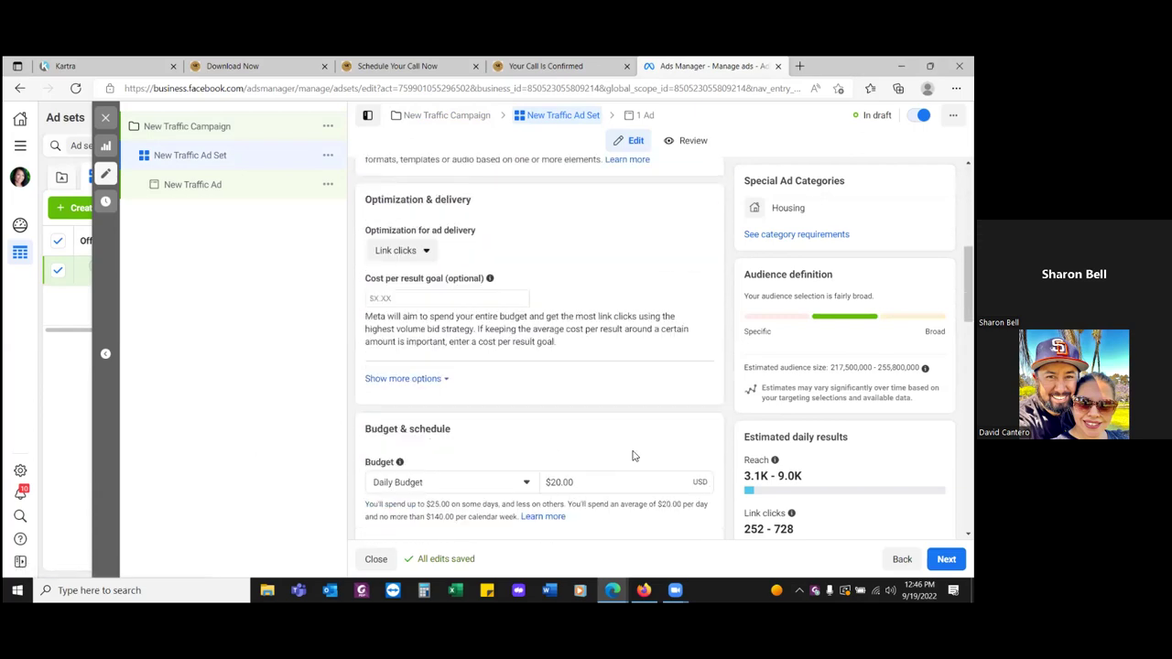
{"action": "scroll", "coordinate": [632, 455], "scroll_direction": "down", "scroll_amount": 6}
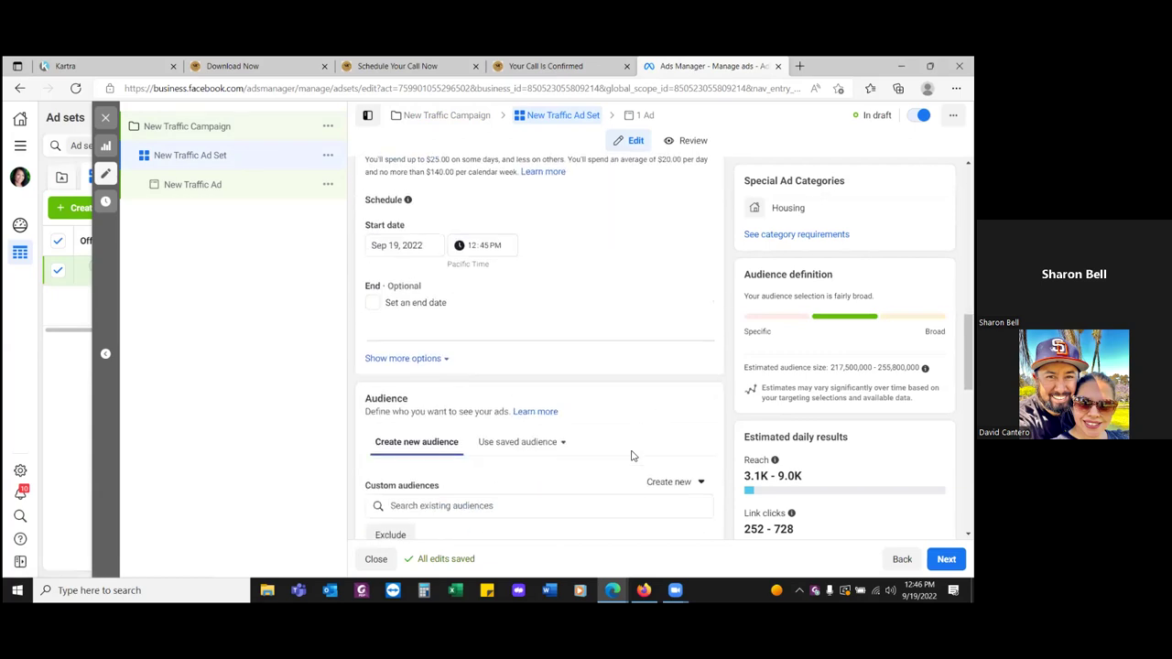
{"action": "scroll", "coordinate": [545, 431], "scroll_direction": "down", "scroll_amount": 2}
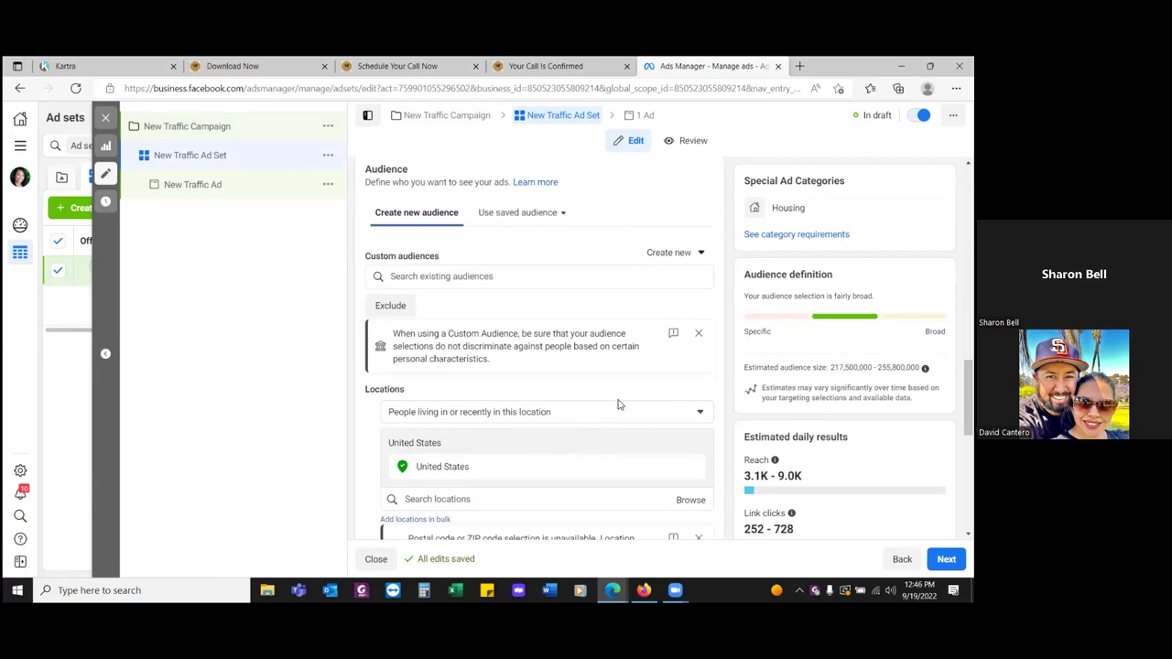
{"action": "left_click", "coordinate": [664, 273]}
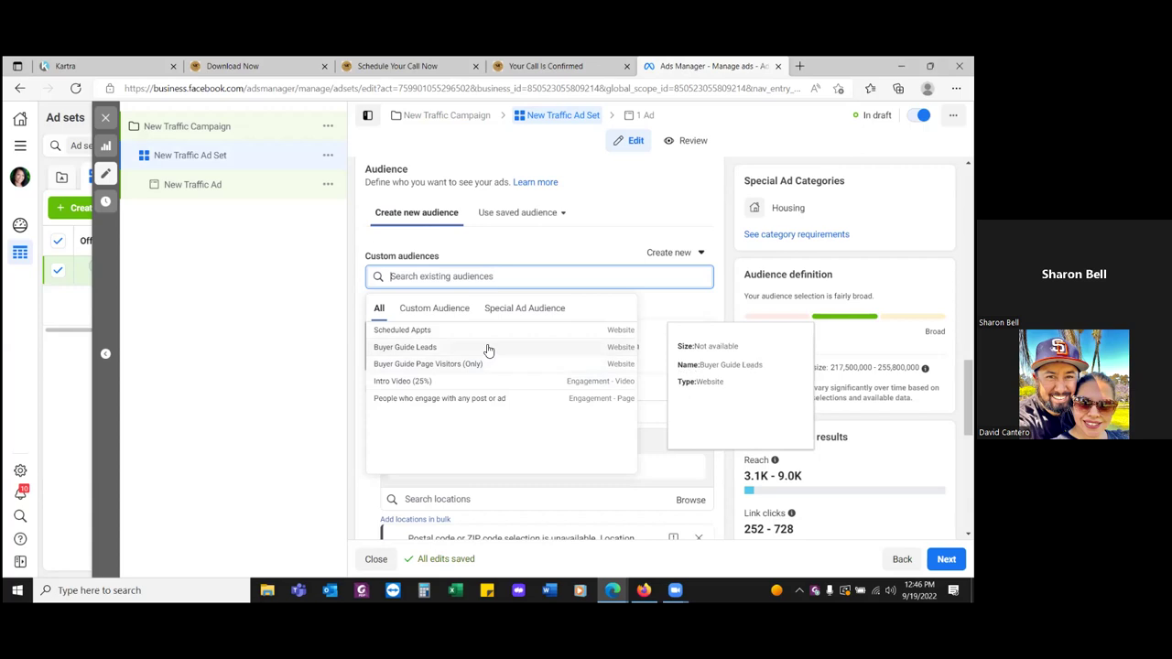
{"action": "left_click", "coordinate": [231, 371]}
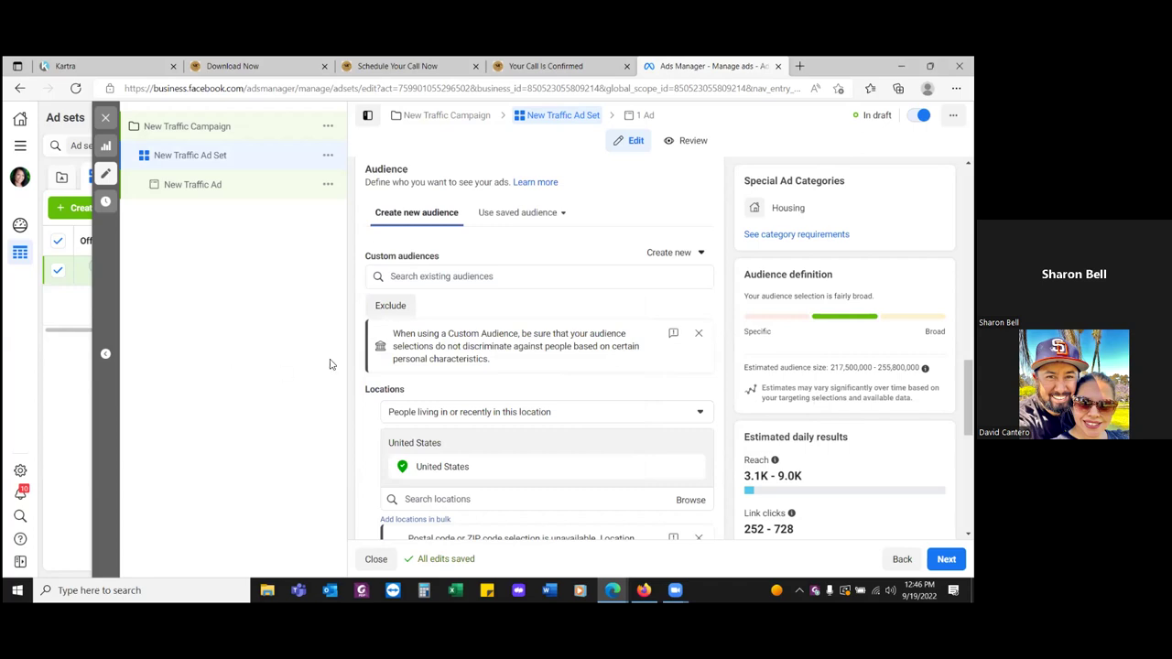
- Enable audience exclusions for the ad set and include the Buyer Guide Page Visitors (Only) custom audience
{"action": "left_click", "coordinate": [391, 306]}
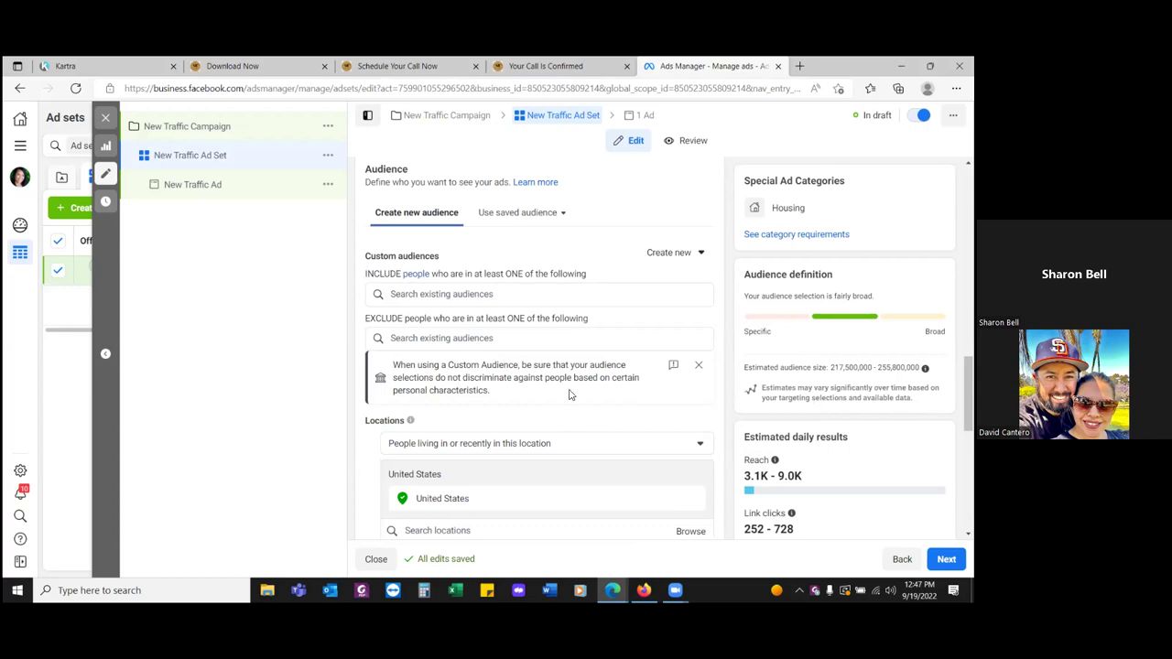
{"action": "left_click", "coordinate": [554, 340]}
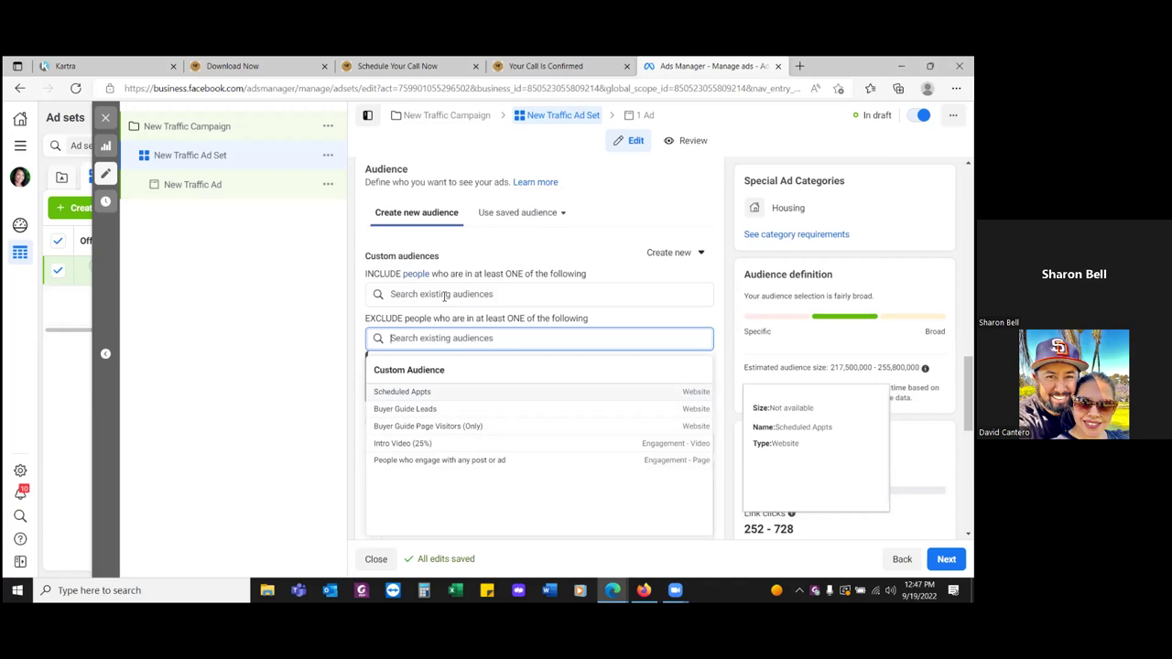
{"action": "left_click", "coordinate": [445, 295]}
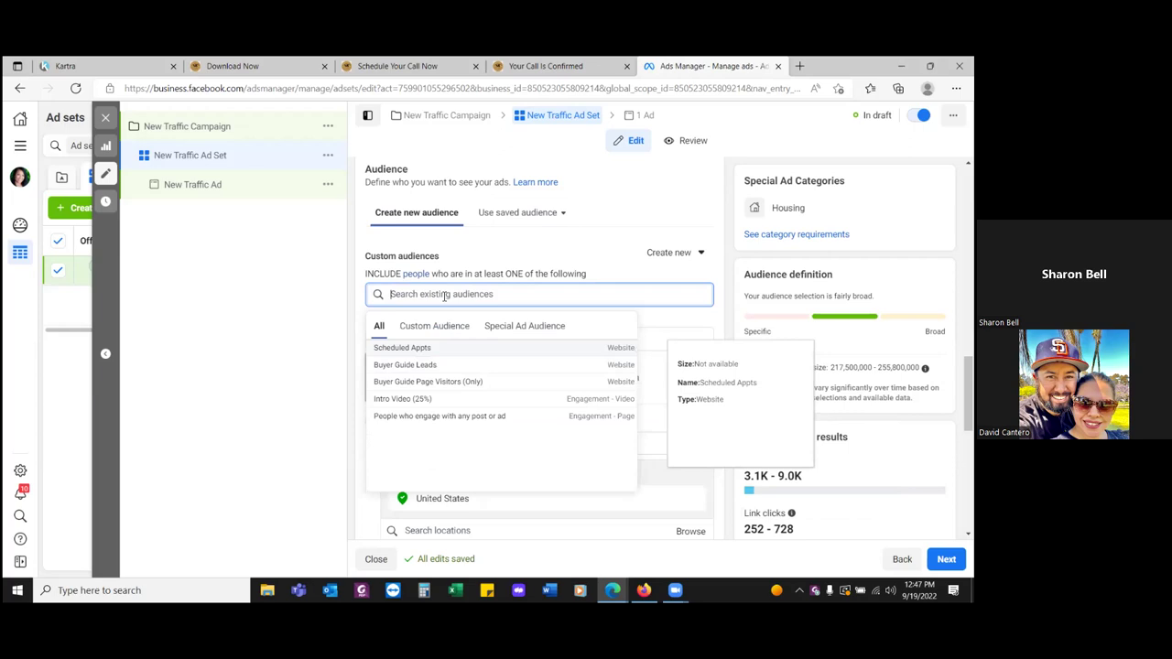
{"action": "left_click", "coordinate": [439, 384]}
- Add Buyer Guide Leads to the included custom audiences and remove it again
{"action": "left_click", "coordinate": [467, 349]}
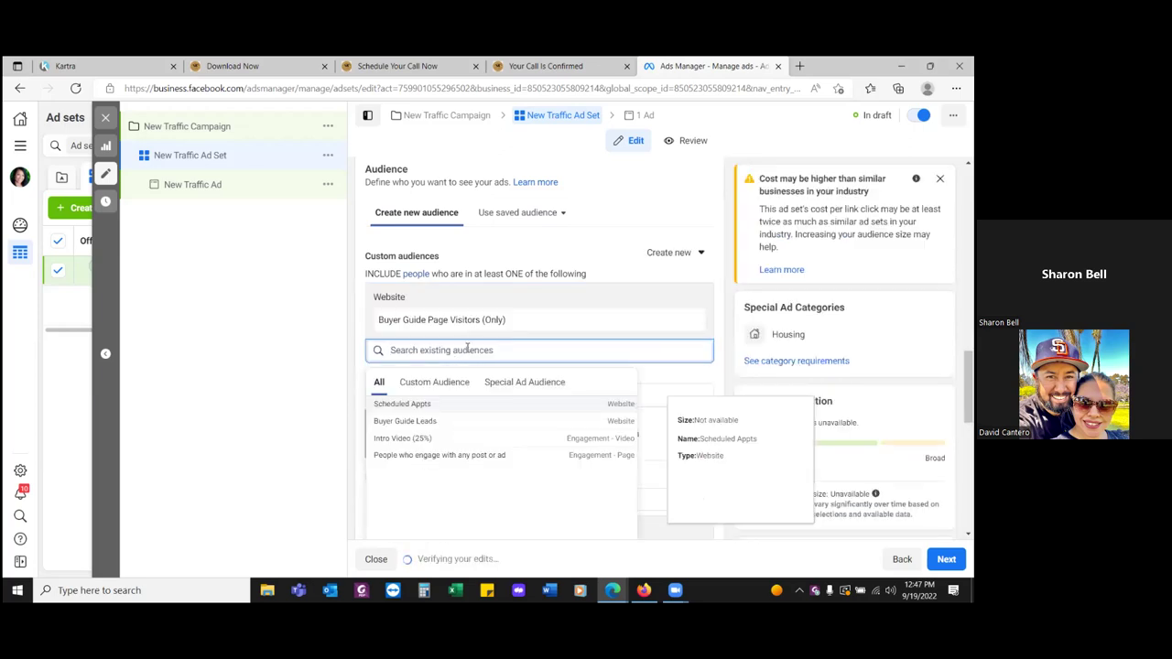
{"action": "left_click", "coordinate": [405, 420]}
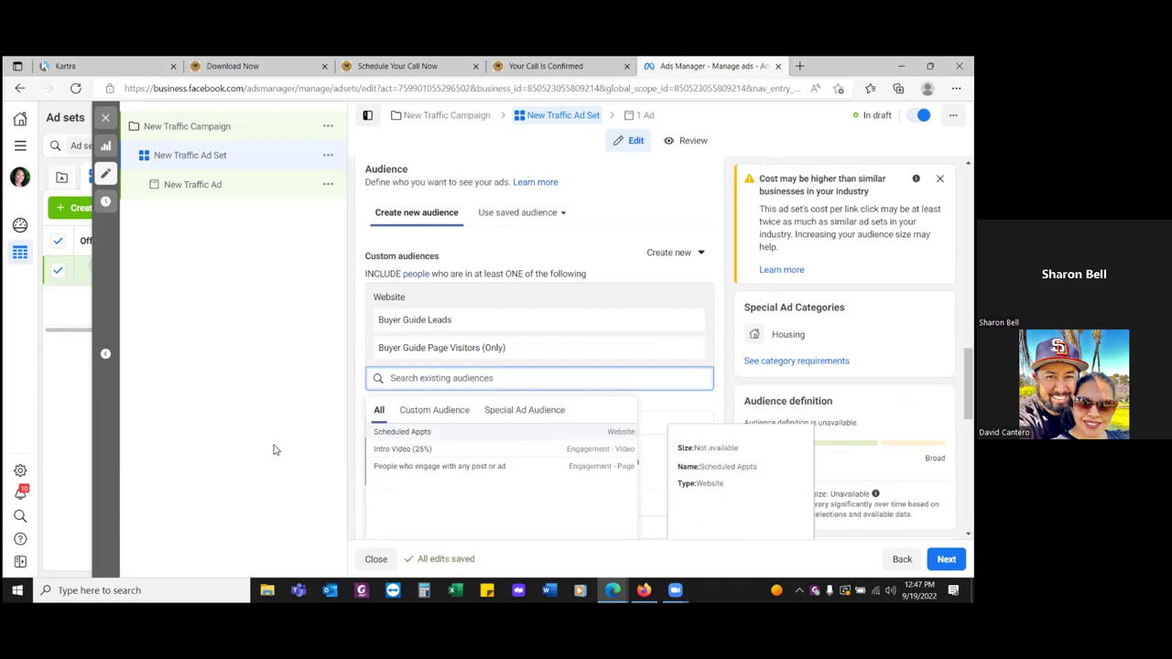
{"action": "left_click", "coordinate": [689, 322]}
{"action": "left_click", "coordinate": [689, 323]}
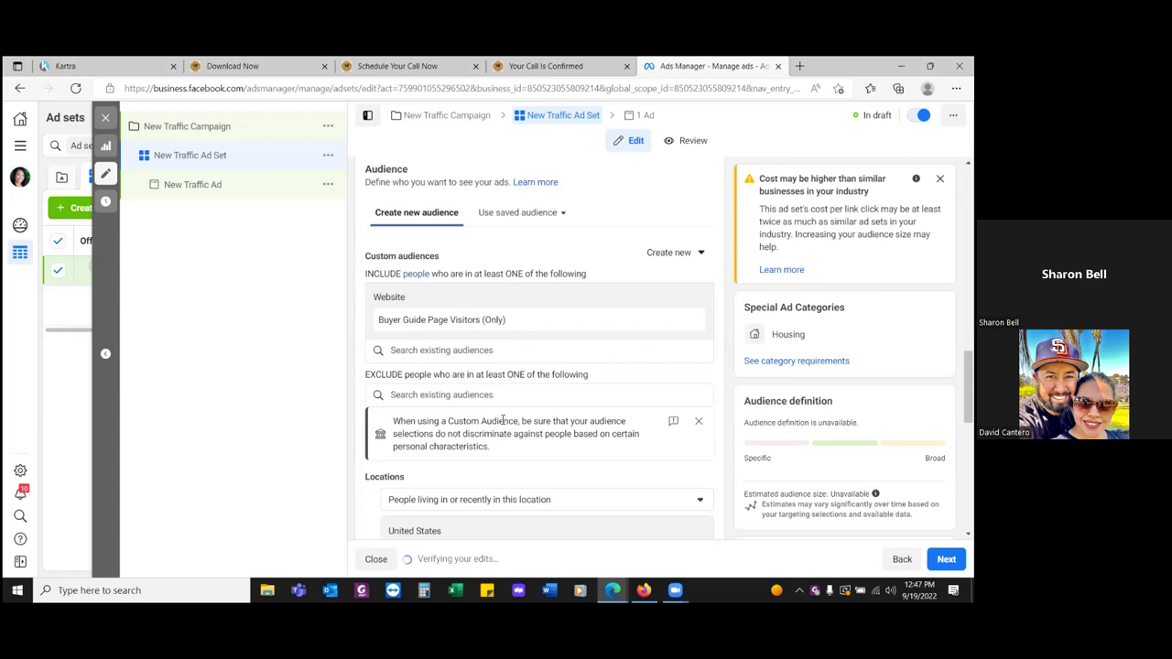
- Exclude the Buyer Guide Leads custom audience and close the ad set editor without publishing the draft items
{"action": "left_click", "coordinate": [501, 400]}
{"action": "left_click", "coordinate": [474, 467]}
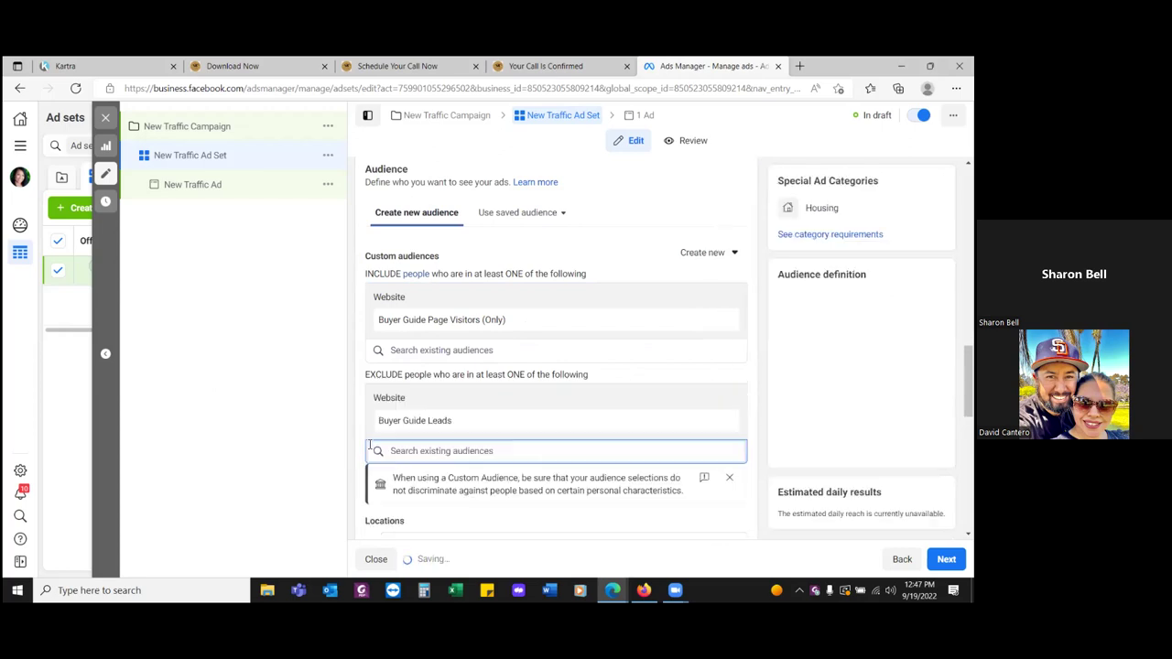
{"action": "left_click", "coordinate": [297, 450]}
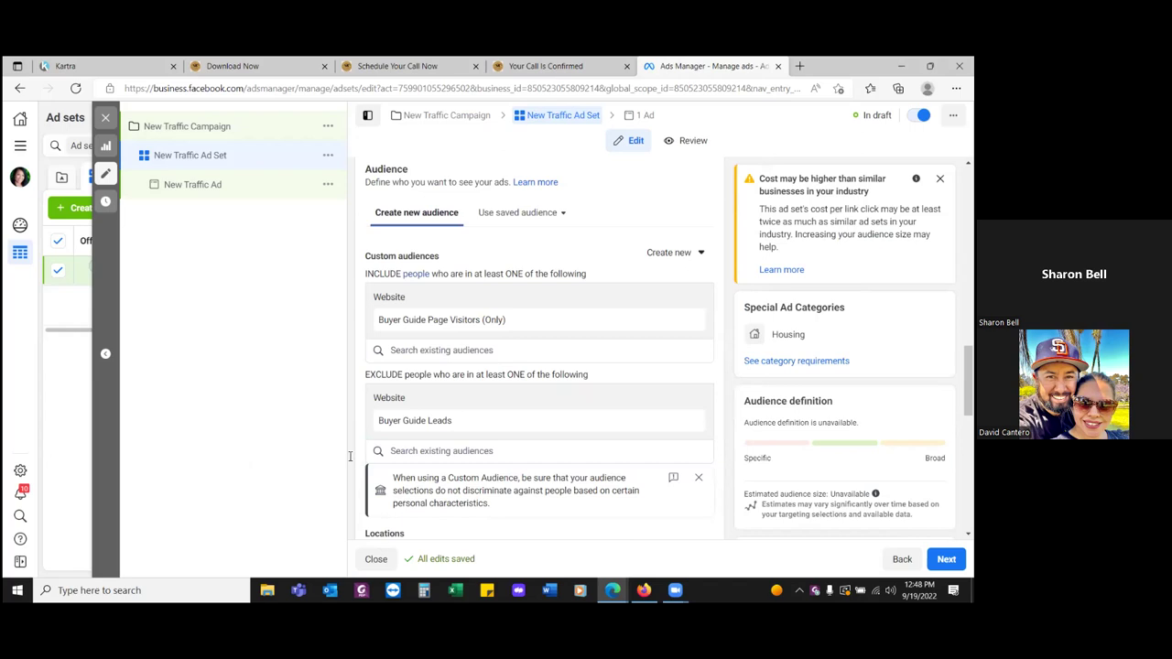
{"action": "left_click", "coordinate": [104, 118]}
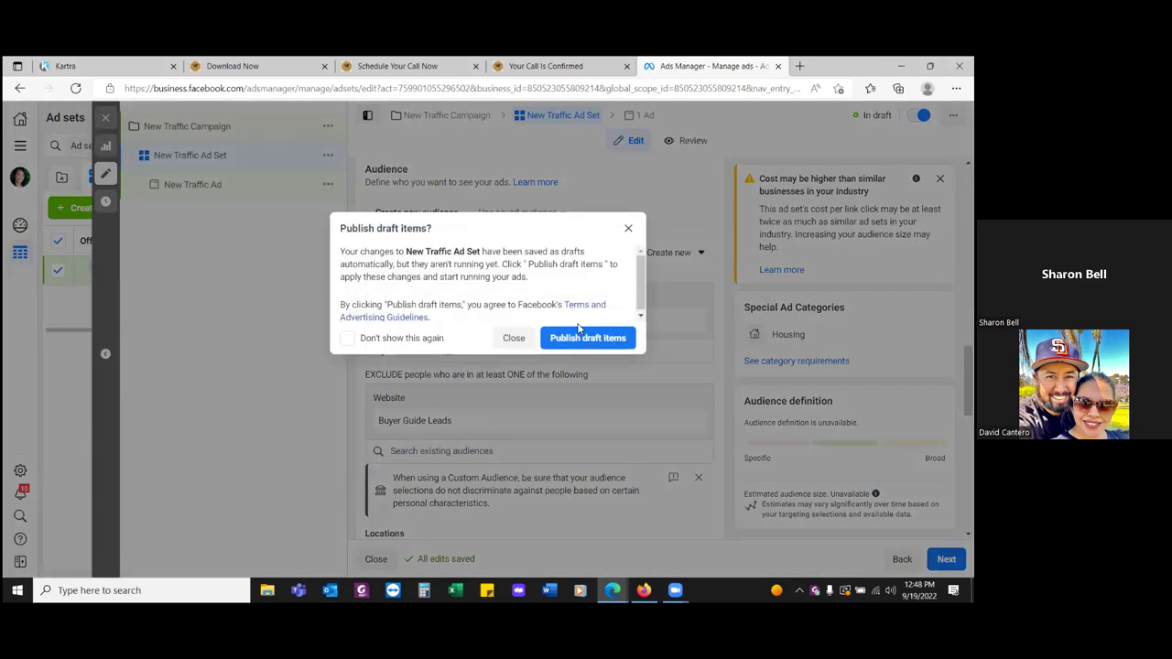
{"action": "left_click", "coordinate": [629, 228]}
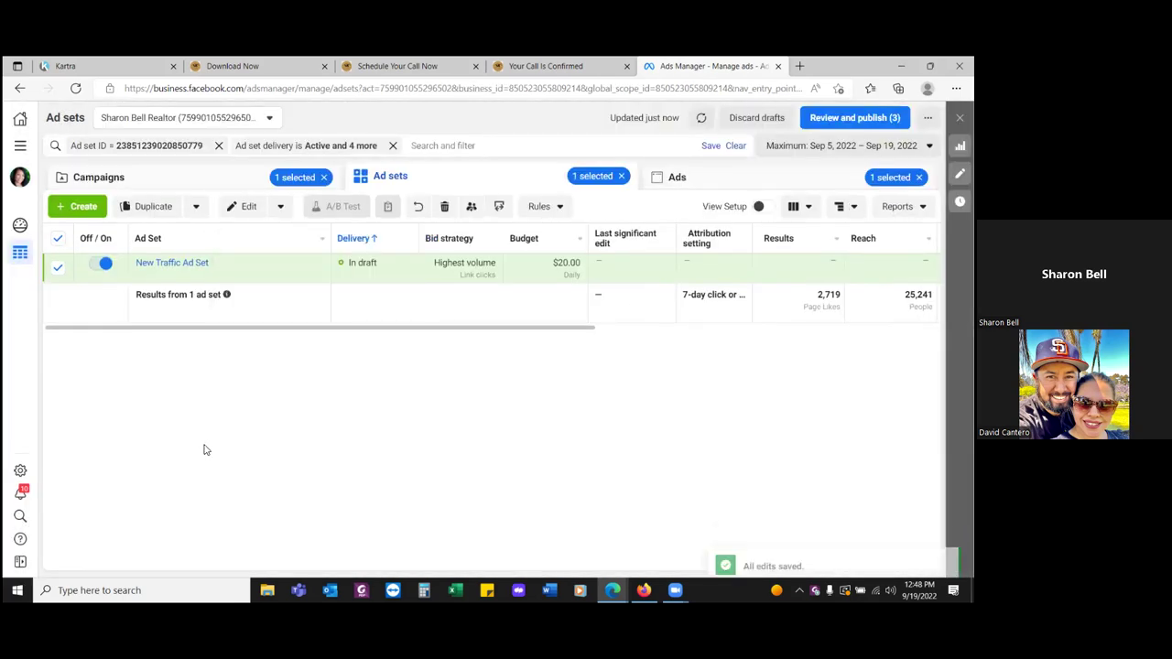